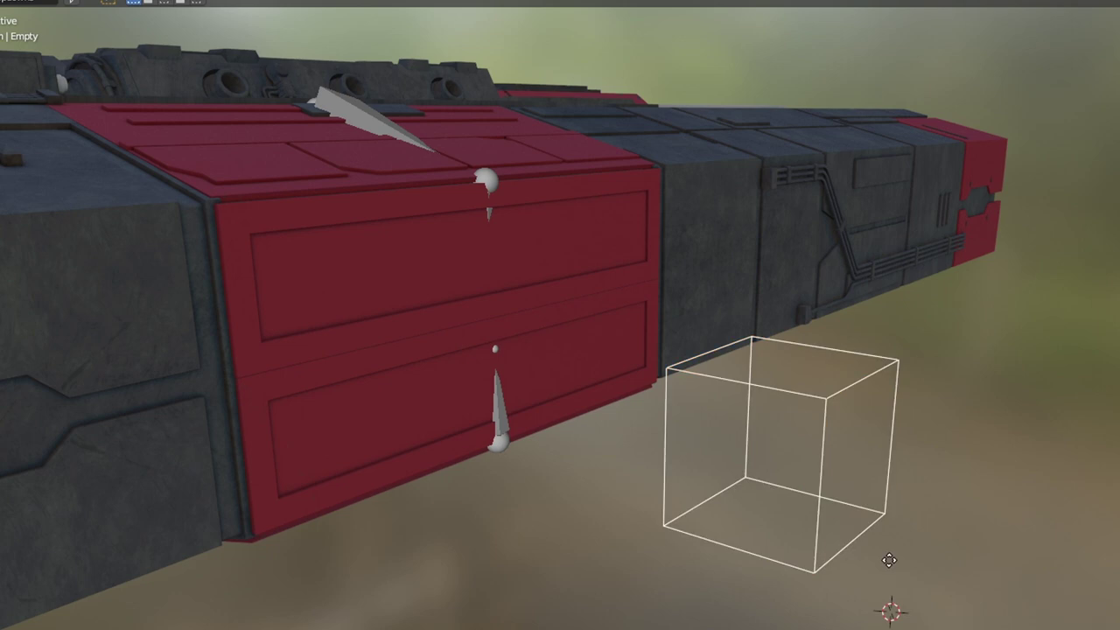
- Snap the 3D cursor to the world origin
key("z")
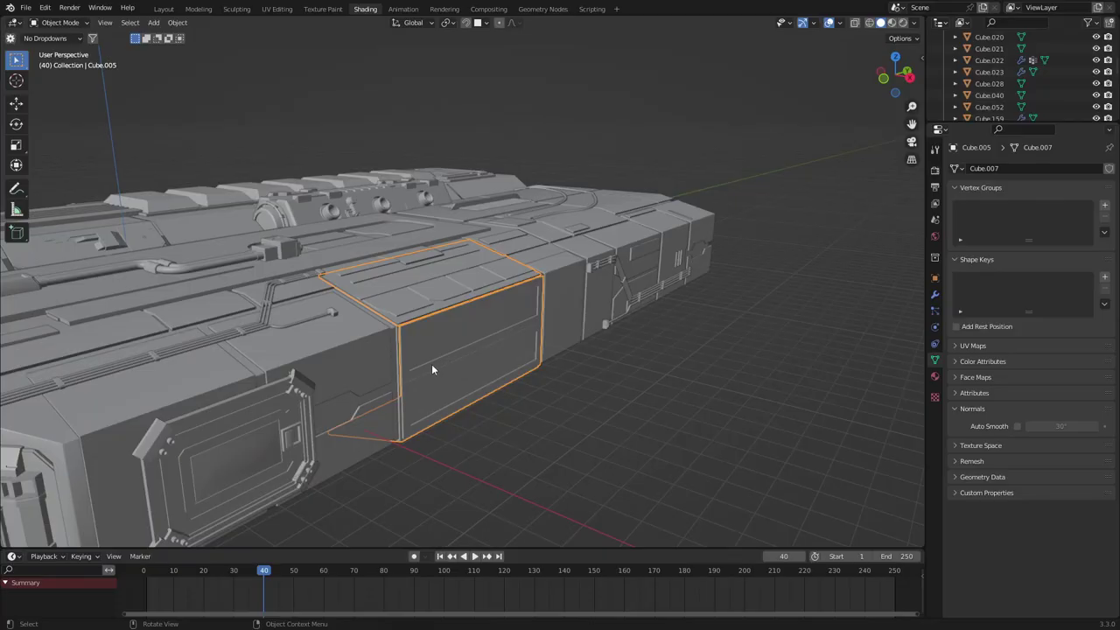
middle_click_drag(431, 370, 518, 380)
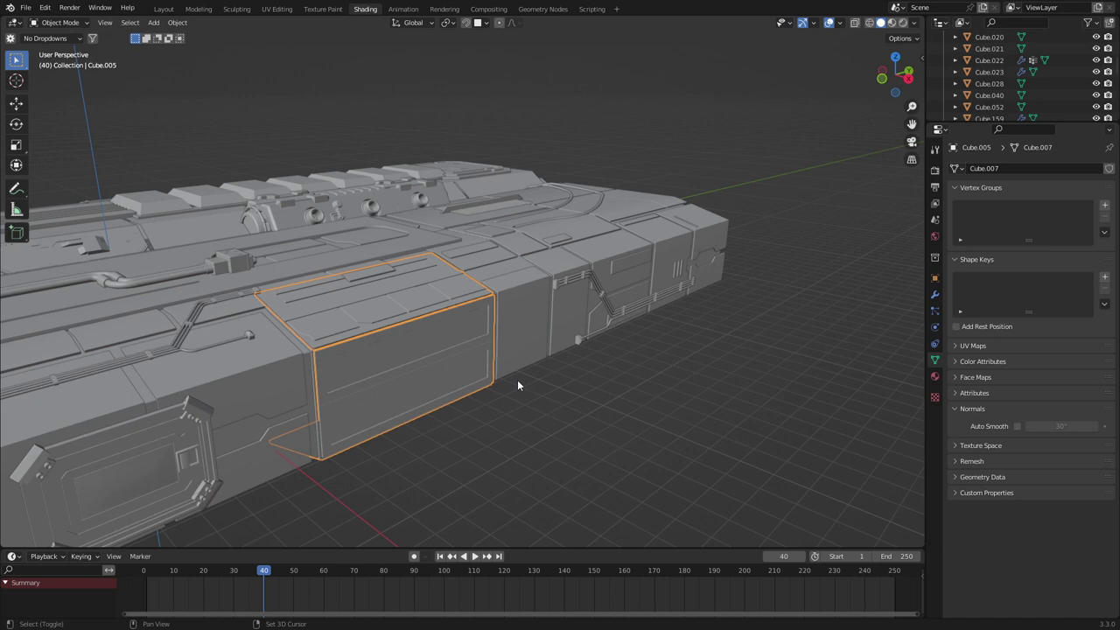
key("shift+s")
left_click(449, 421)
middle_click_drag(309, 411, 297, 370)
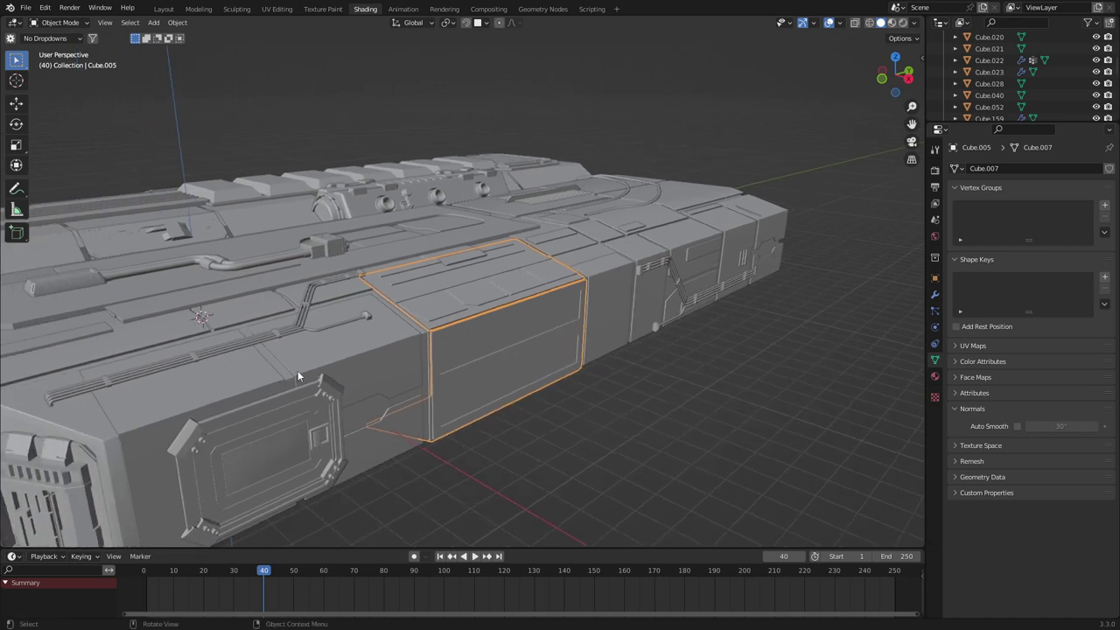
- Add an armature at the world origin and set it to display in front of other objects
key("shift+a")
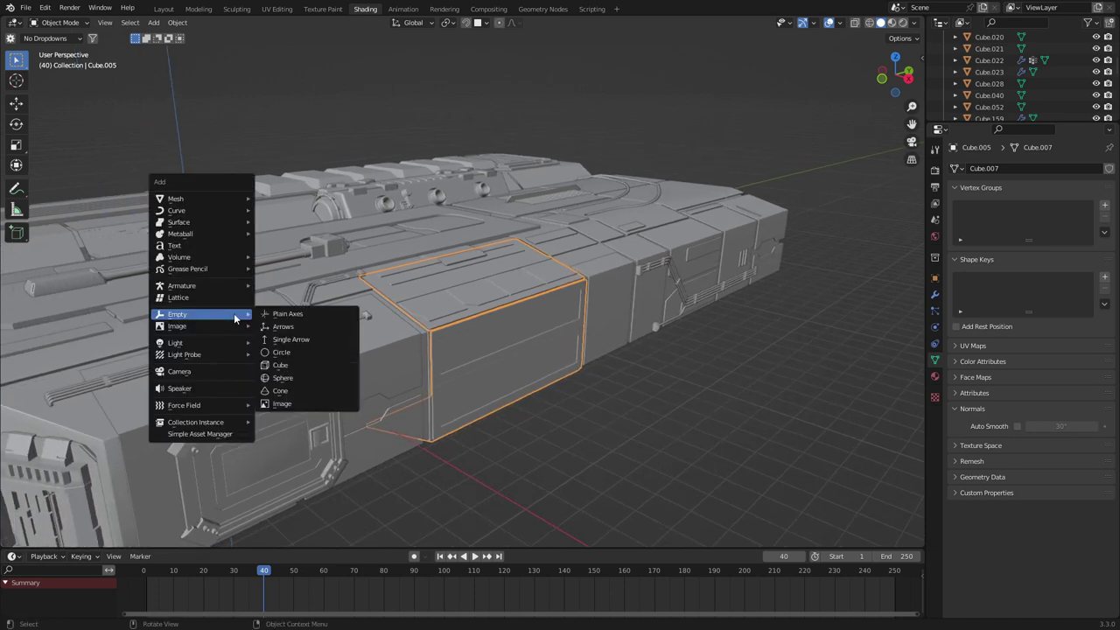
mouse_move(233, 287)
left_click(283, 286)
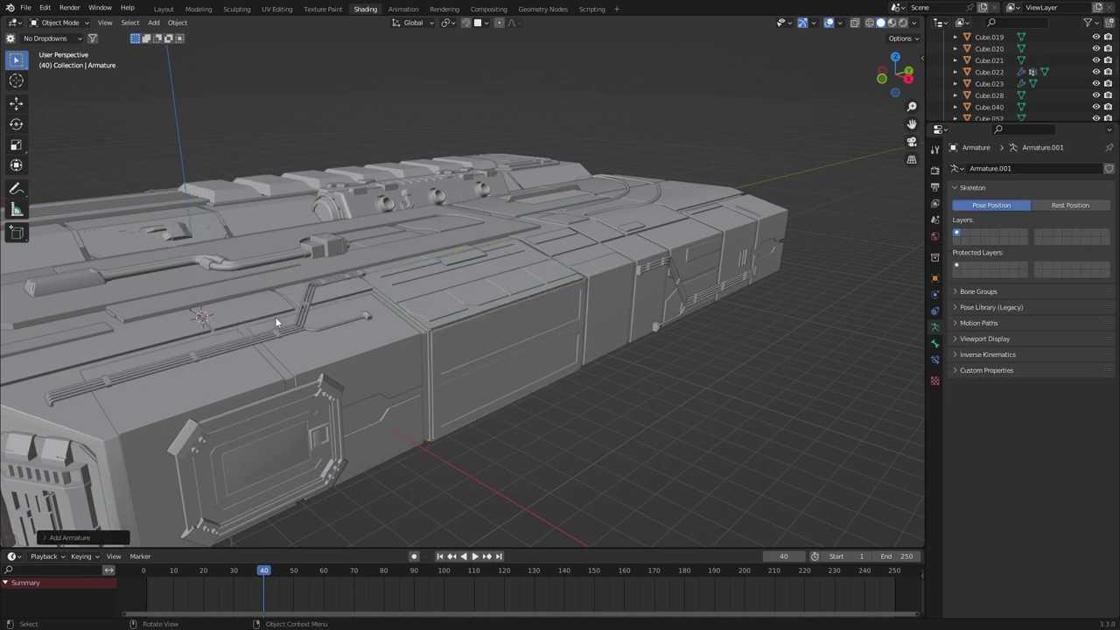
left_click(936, 279)
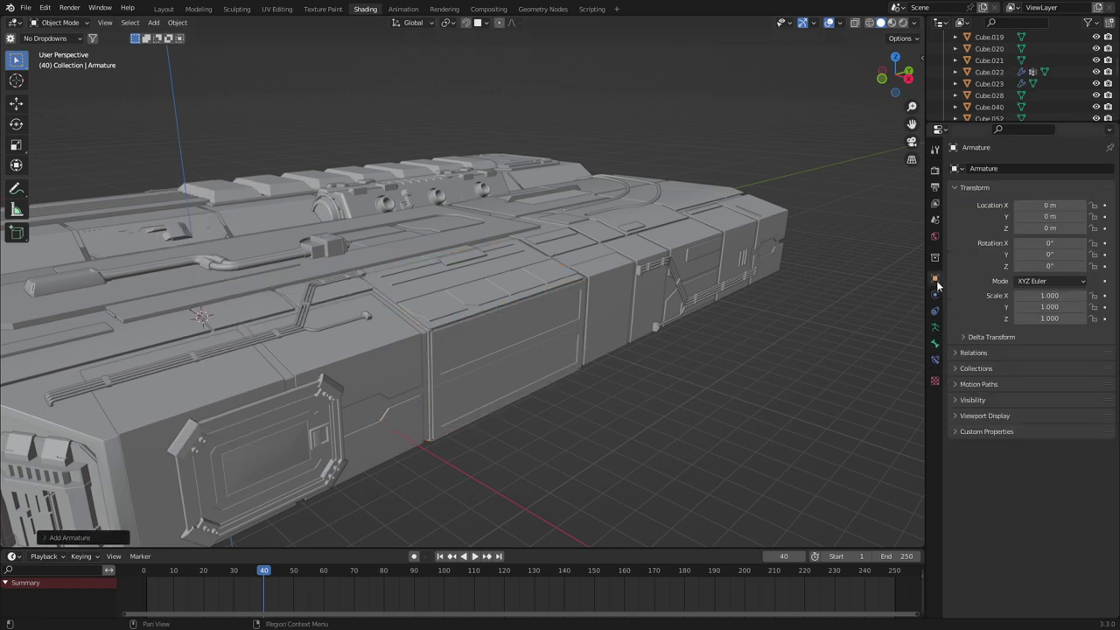
left_click(958, 416)
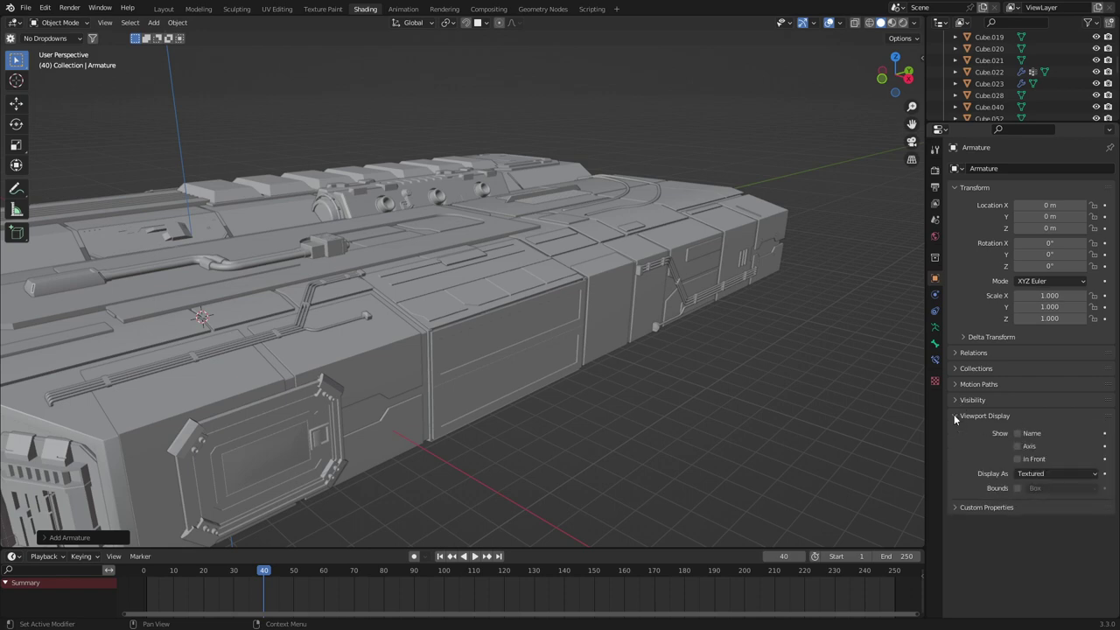
left_click(1018, 458)
- Edit the armature and move its whole bone close to the inner edge of the side panel's upper surface
middle_click_drag(223, 359, 254, 333)
key("Tab")
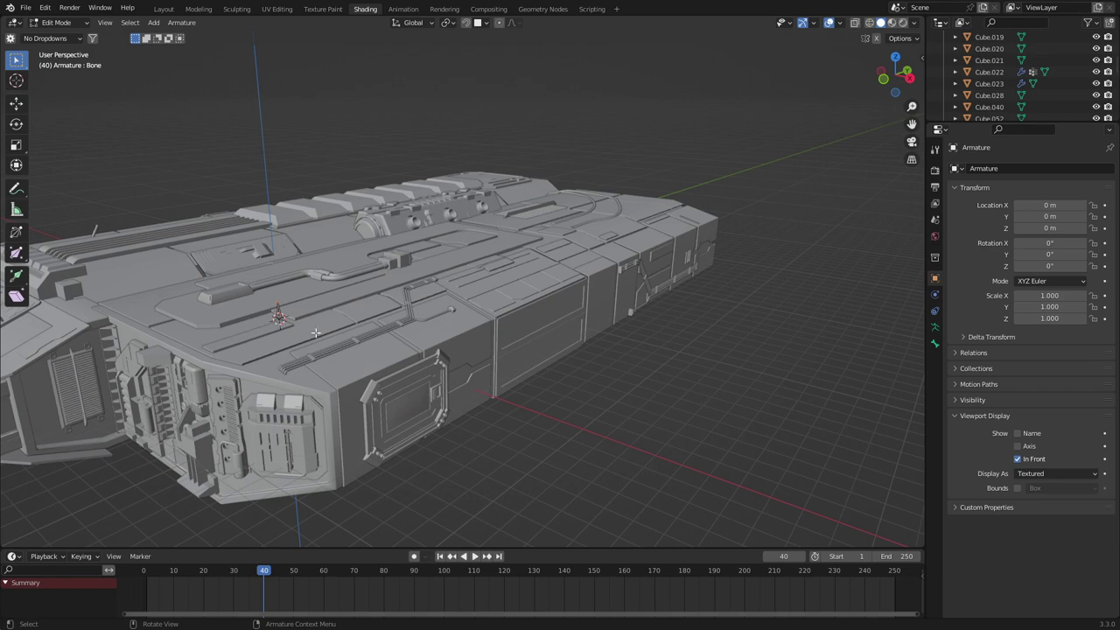
key("a")
key("g")
left_click(438, 258)
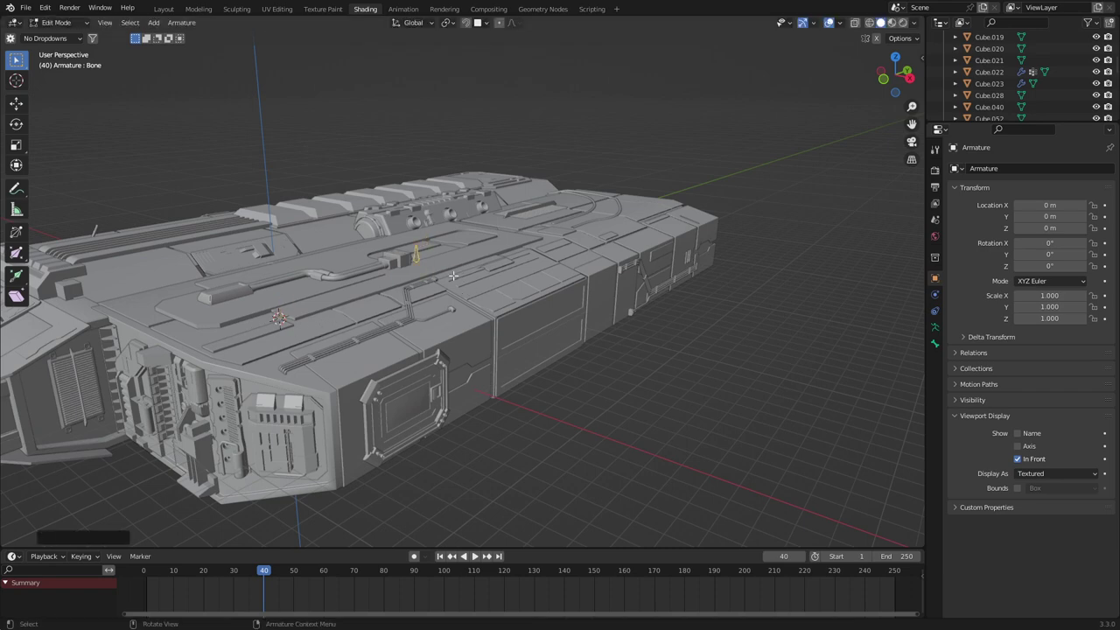
scroll(499, 327, "up", 4)
middle_click_drag(499, 326, 487, 327)
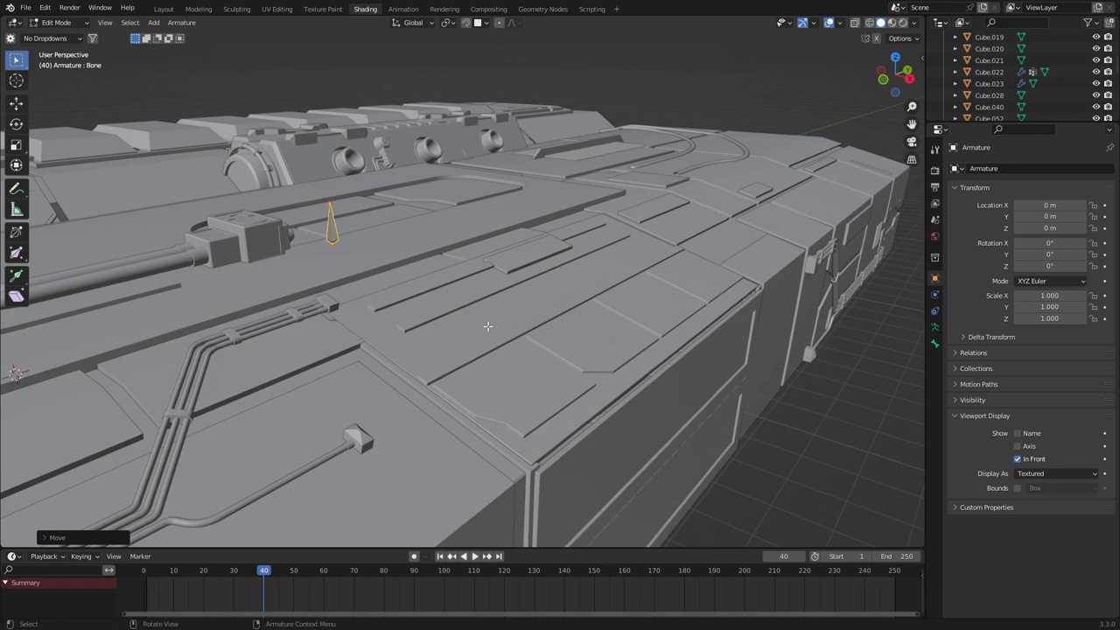
- Snap the 3D cursor to the middle of the side panel's upper inner edge, working on its mesh in see-through wireframe
key("Tab")
left_click(494, 268)
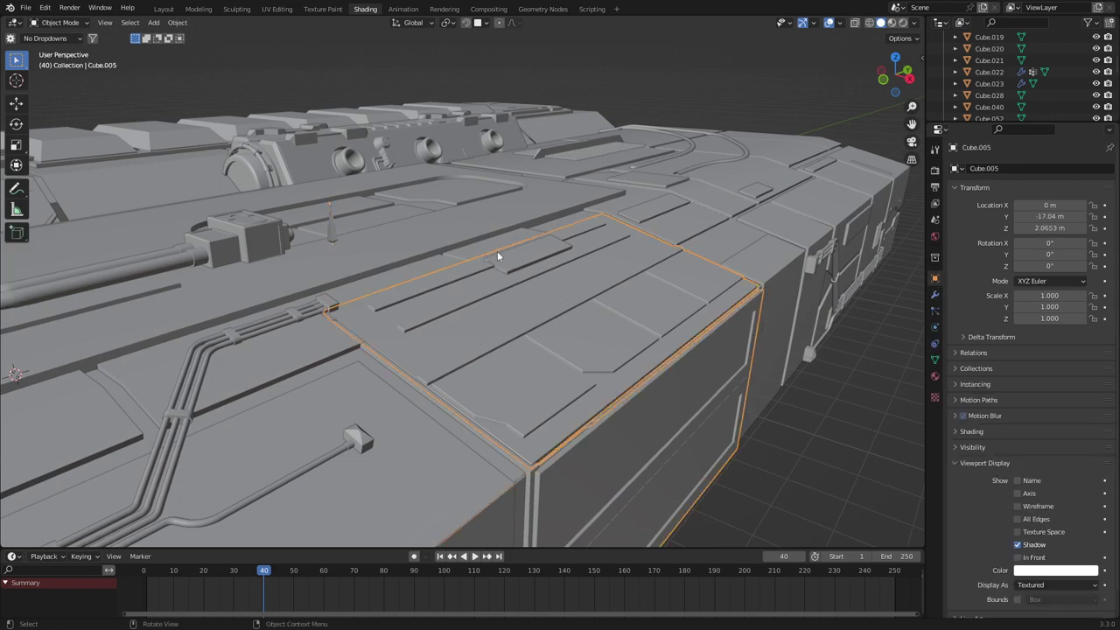
key("Tab")
key("alt+z")
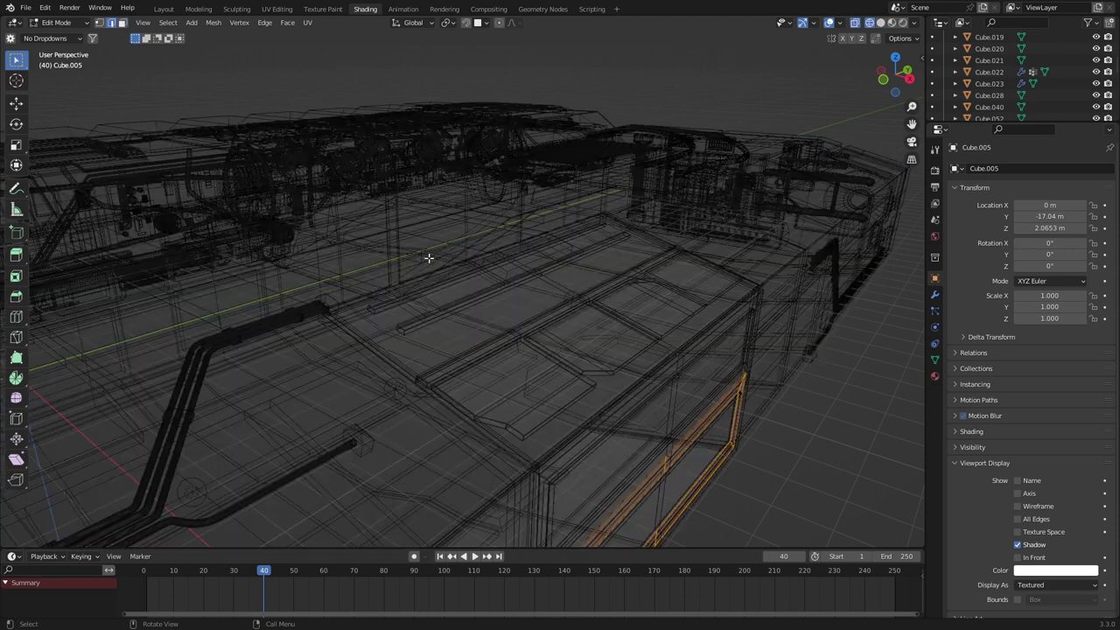
key("a")
left_click(494, 261)
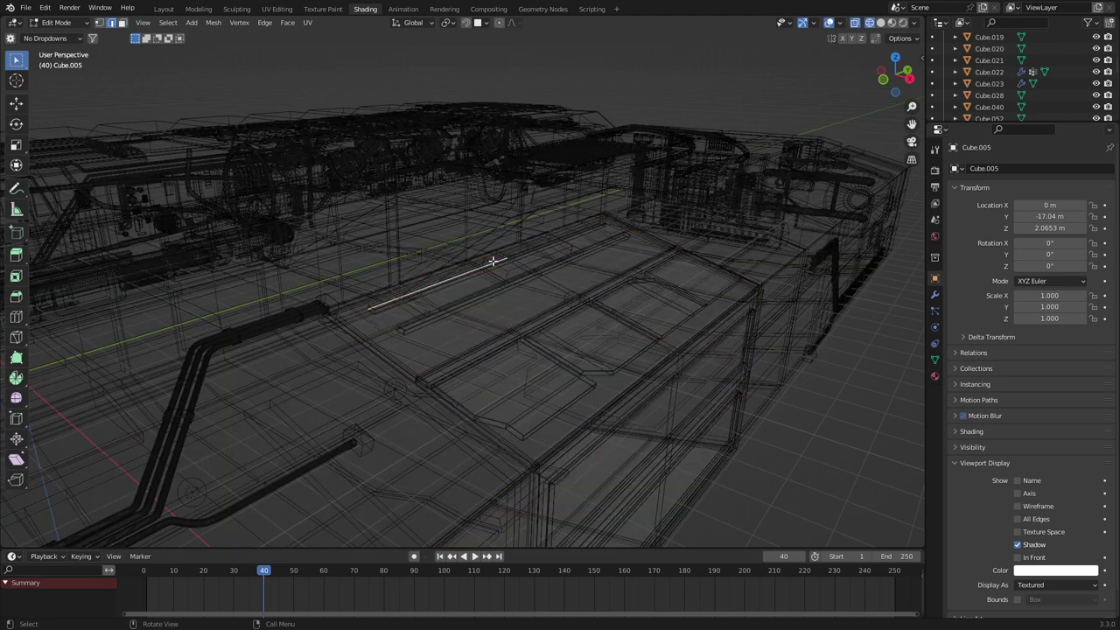
left_click(493, 253, "alt")
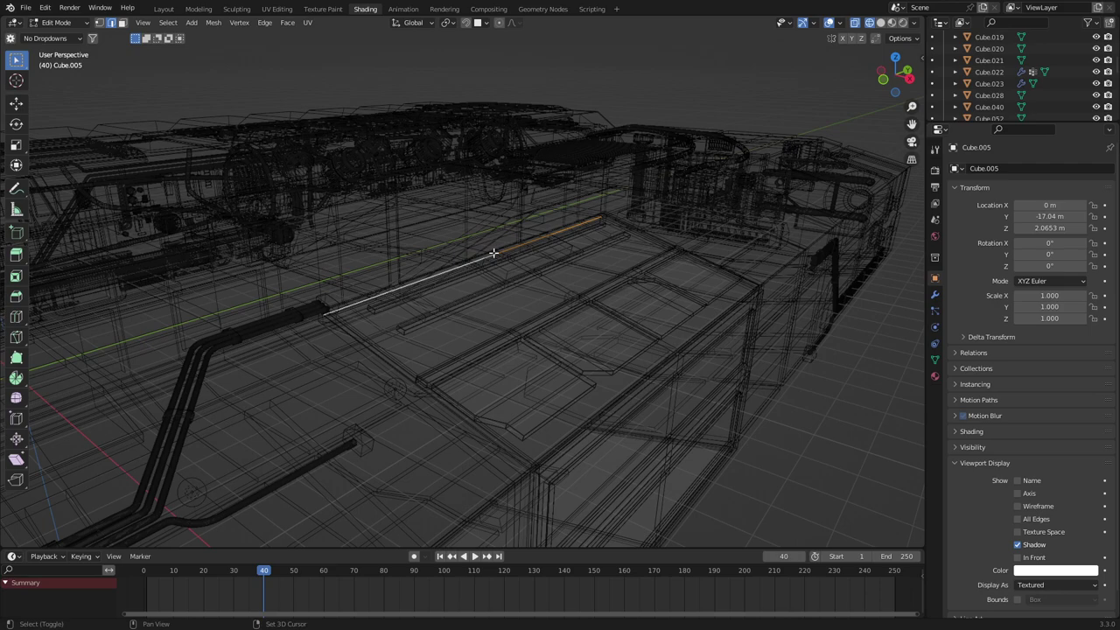
key("shift+s")
left_click(490, 307)
key("Tab")
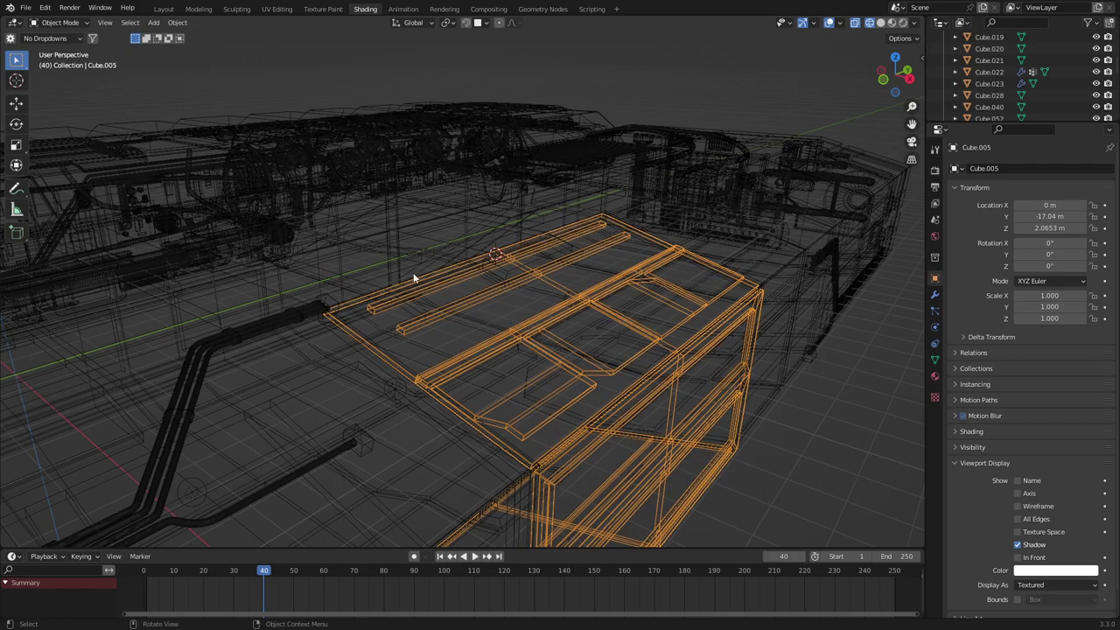
- Snap the root of the armature's bone to the 3D cursor on the panel's upper inner edge
key("z")
left_click(375, 272)
middle_click_drag(382, 258, 381, 284)
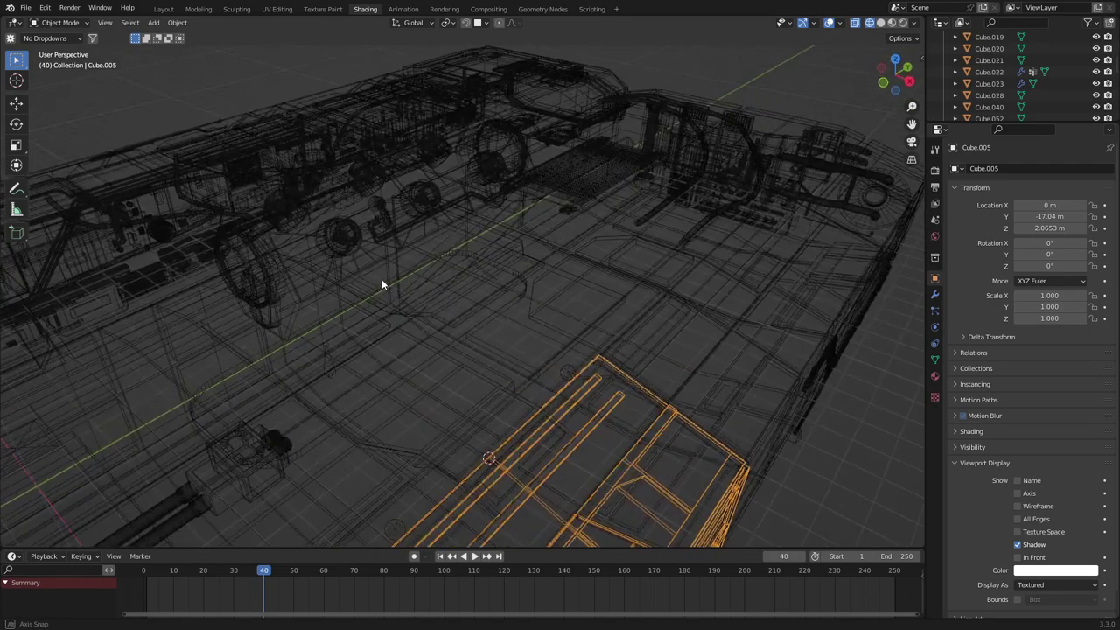
left_click(330, 354)
middle_click_drag(396, 401, 377, 327)
key("Tab")
left_click(339, 316)
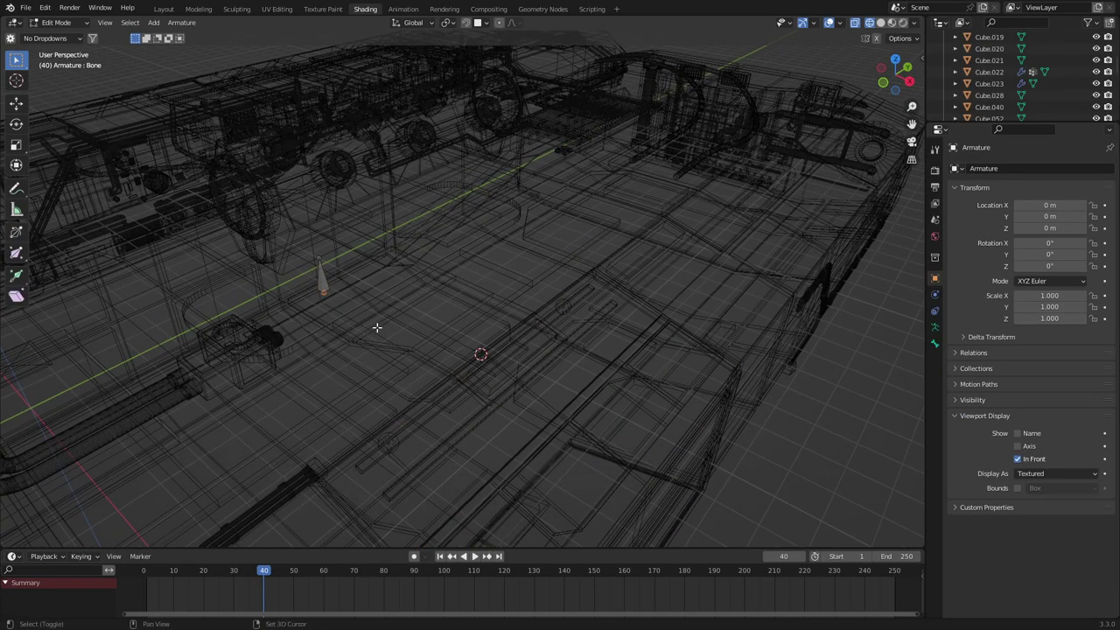
key("shift+s")
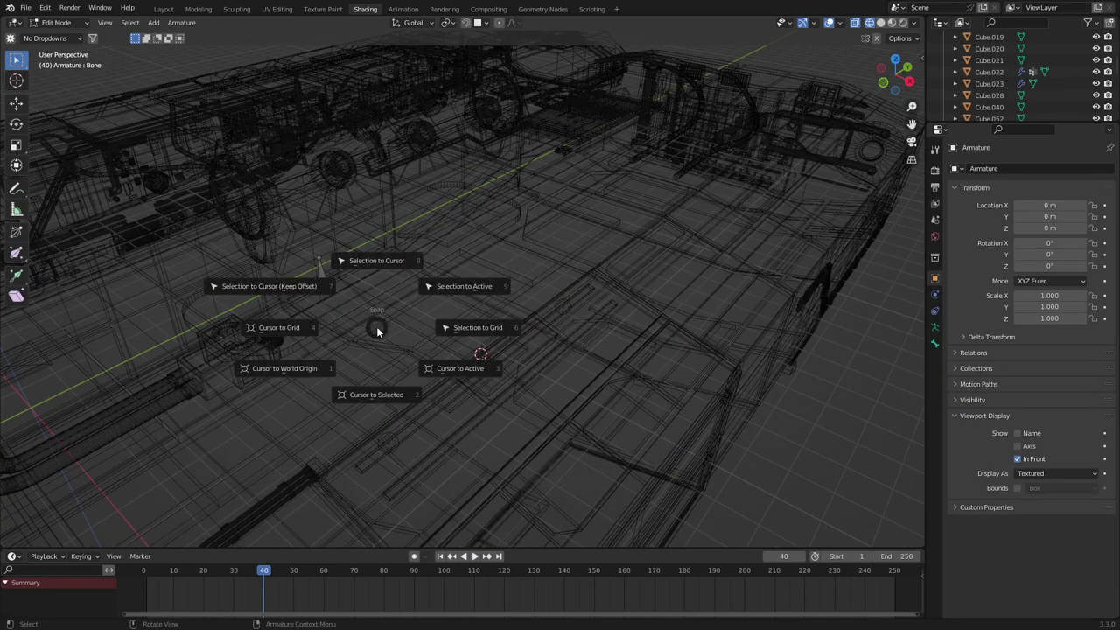
left_click(372, 266)
- Select the side panel's upper outer edge loop and snap the 3D cursor to its middle
key("Tab")
middle_click_drag(372, 266, 548, 310)
left_click(562, 308)
key("Tab")
left_click(517, 303, "alt")
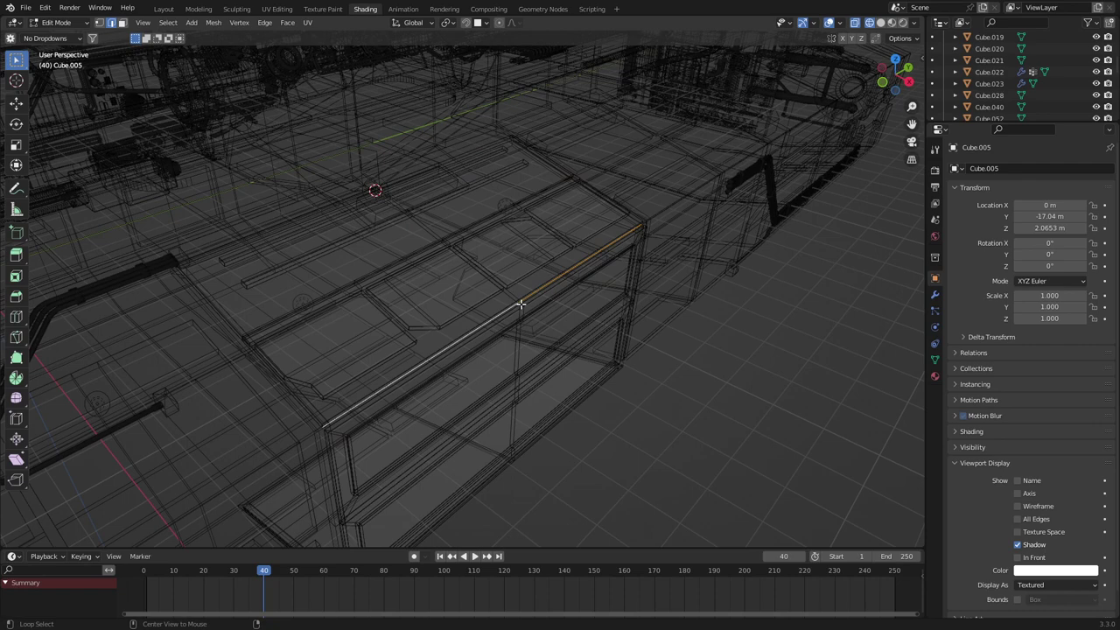
key("shift+s")
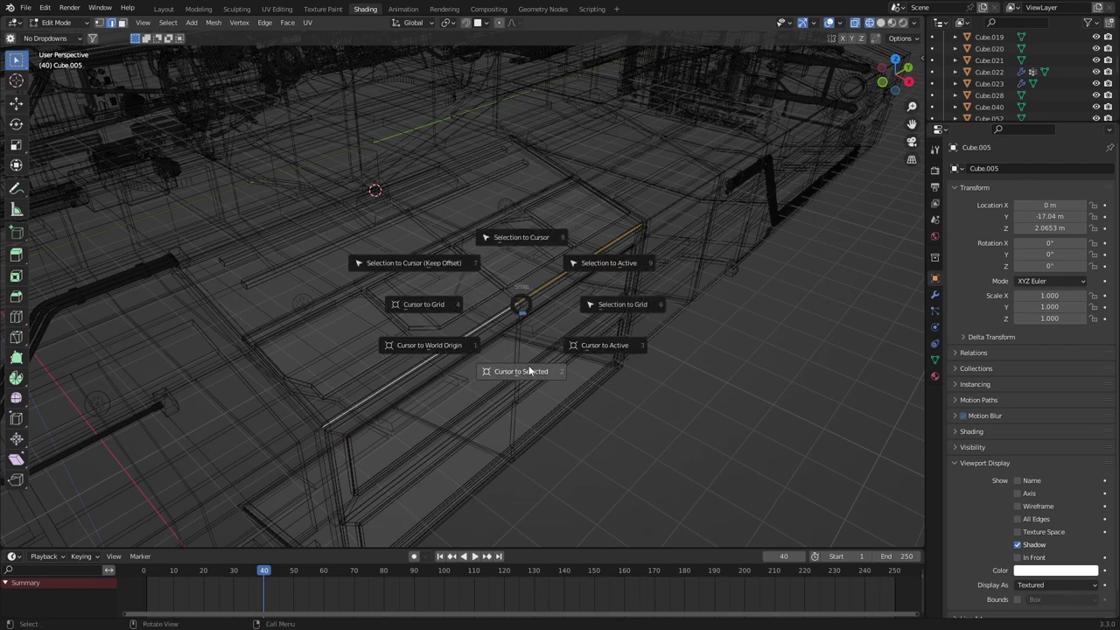
left_click(525, 372)
- Snap the bone's tip to the 3D cursor on the panel's upper outer edge
key("Tab")
left_click(376, 177)
key("Tab")
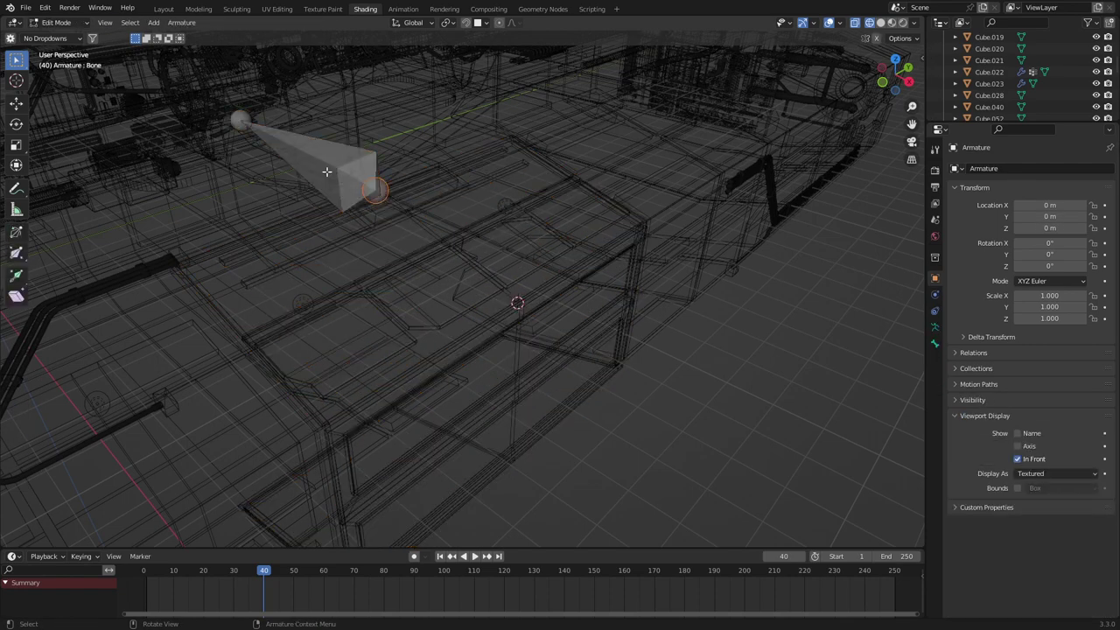
left_click(244, 122)
key("shift+s")
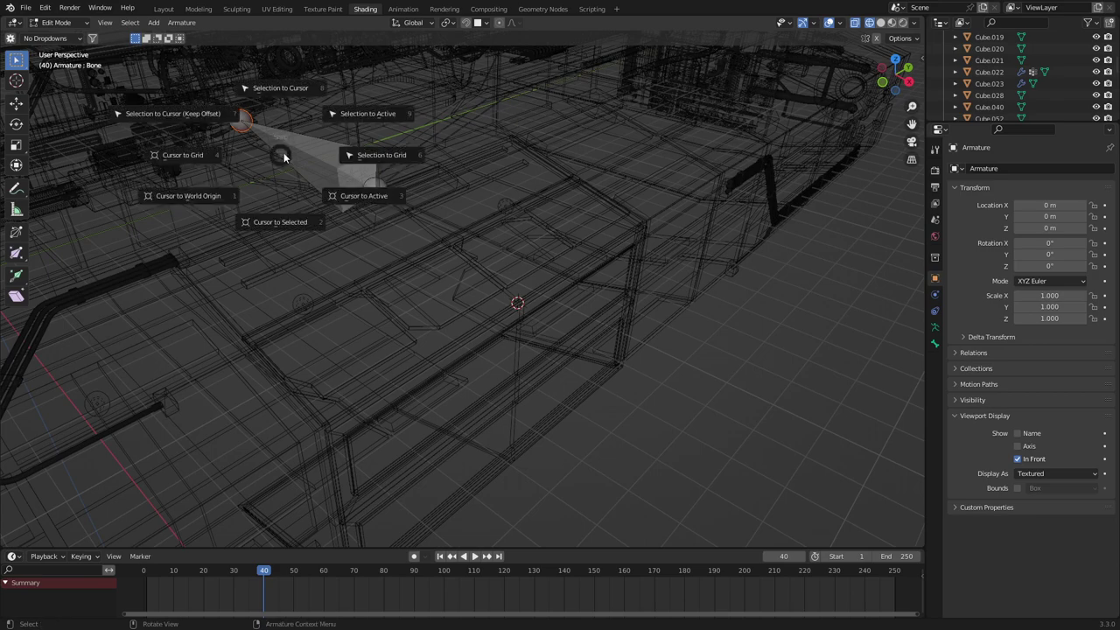
left_click(280, 87)
- Extrude a short second bone downward from the tip of the first bone
middle_click_drag(280, 87, 415, 208)
scroll(417, 219, "down", 3)
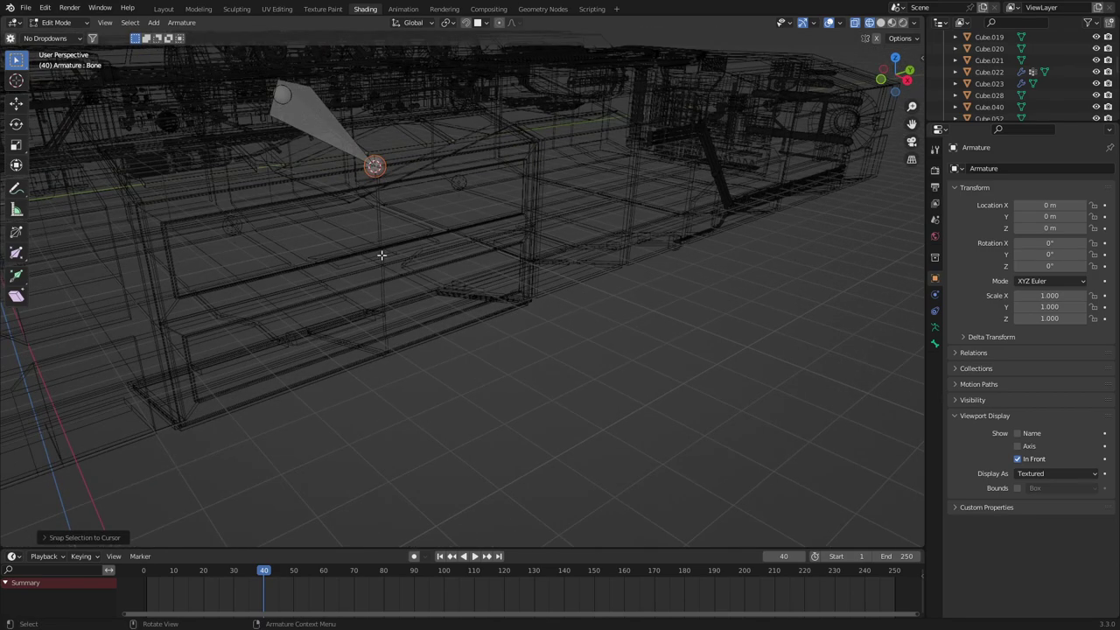
scroll(395, 259, "up", 3)
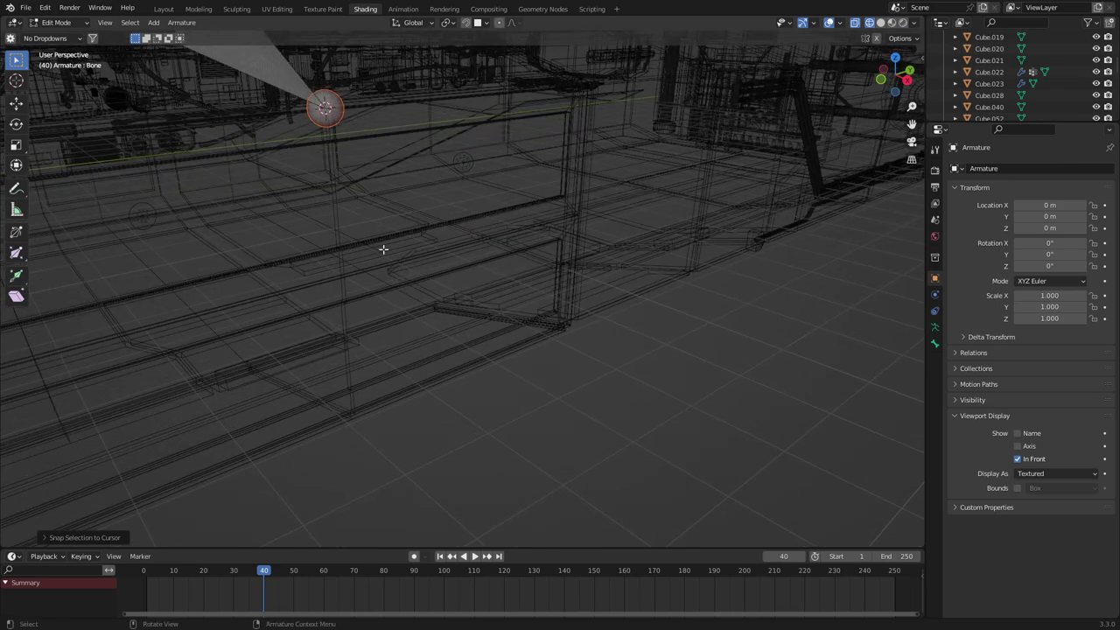
key("e")
left_click(390, 353)
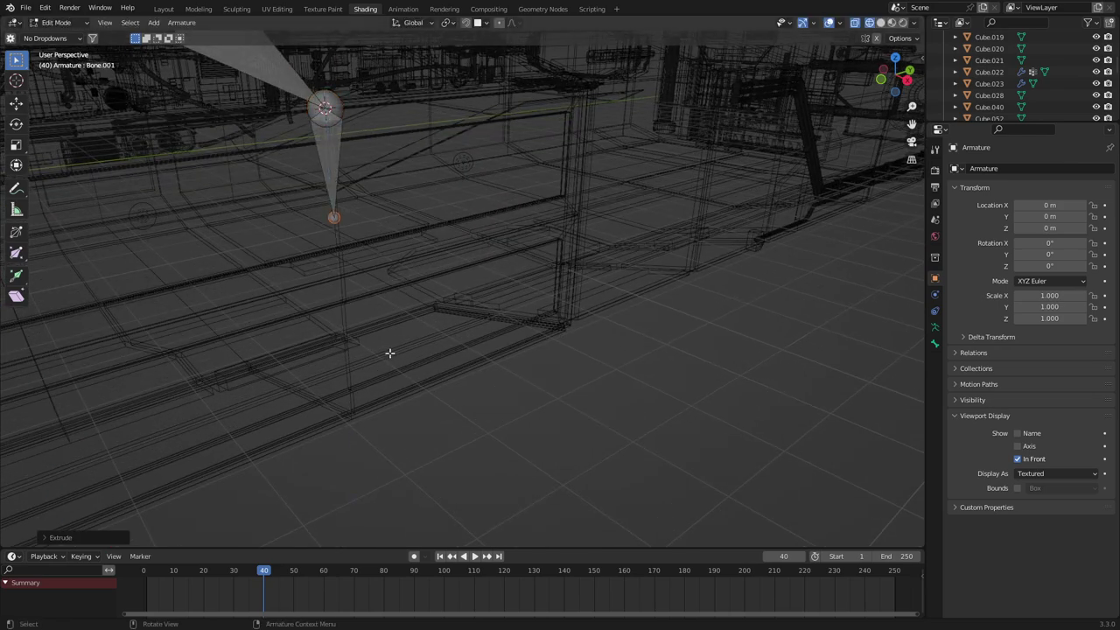
- Add a separate bone to the armature and move it down and inward, above the panel's lower inner edge
middle_click_drag(390, 352, 457, 272)
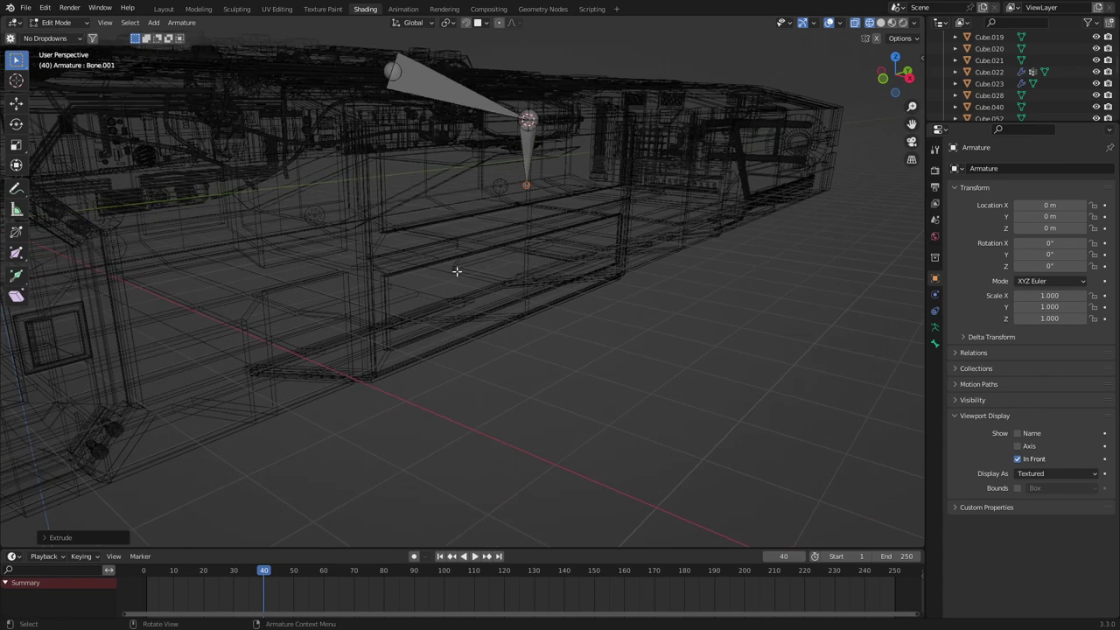
key("shift+a")
key("shift+a")
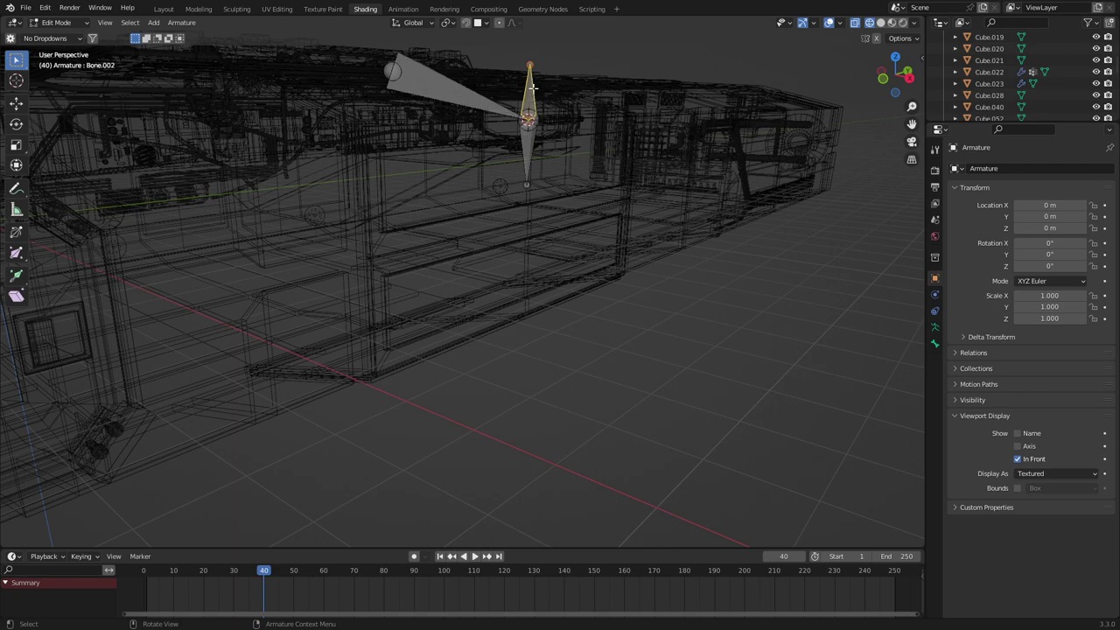
key("g")
left_click(442, 200)
- Select the side panel's lower inner edge and snap the 3D cursor to its middle
middle_click_drag(498, 372, 505, 385)
key("Tab")
left_click(498, 354)
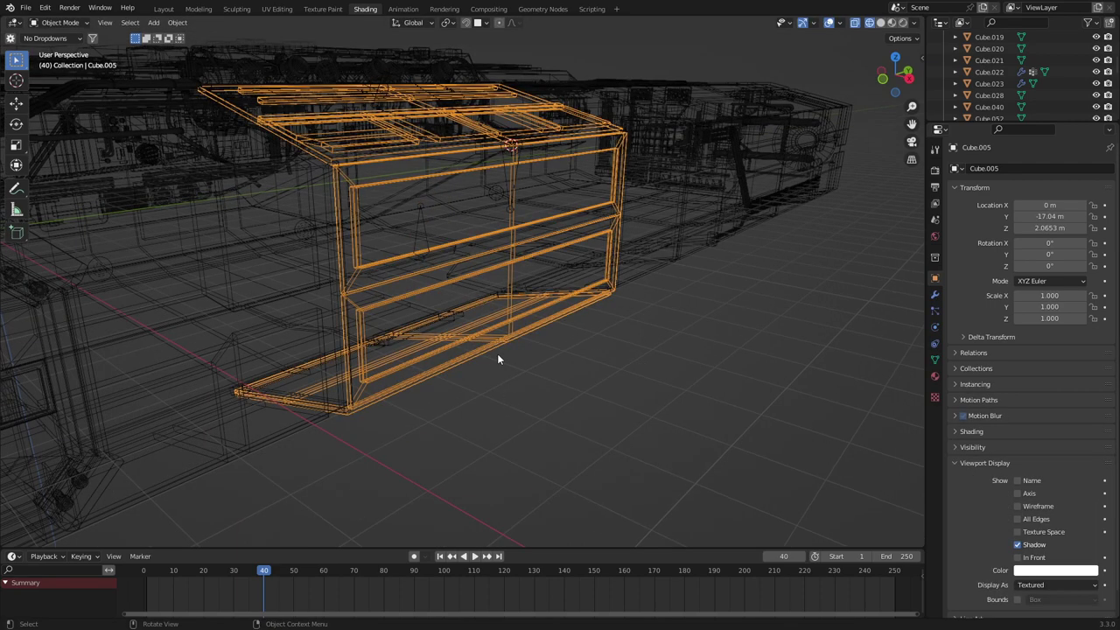
key("Tab")
left_click(370, 342)
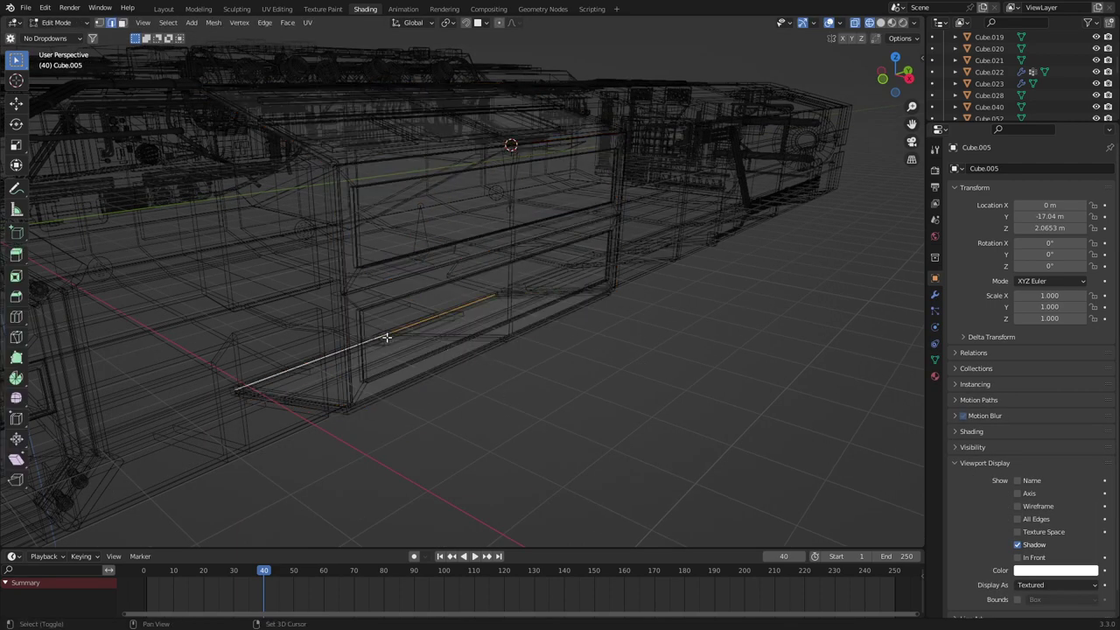
key("shift+s")
left_click(392, 388)
- Snap the root of the separate bone to the 3D cursor on the panel's lower inner edge
key("Tab")
left_click(428, 244)
key("Tab")
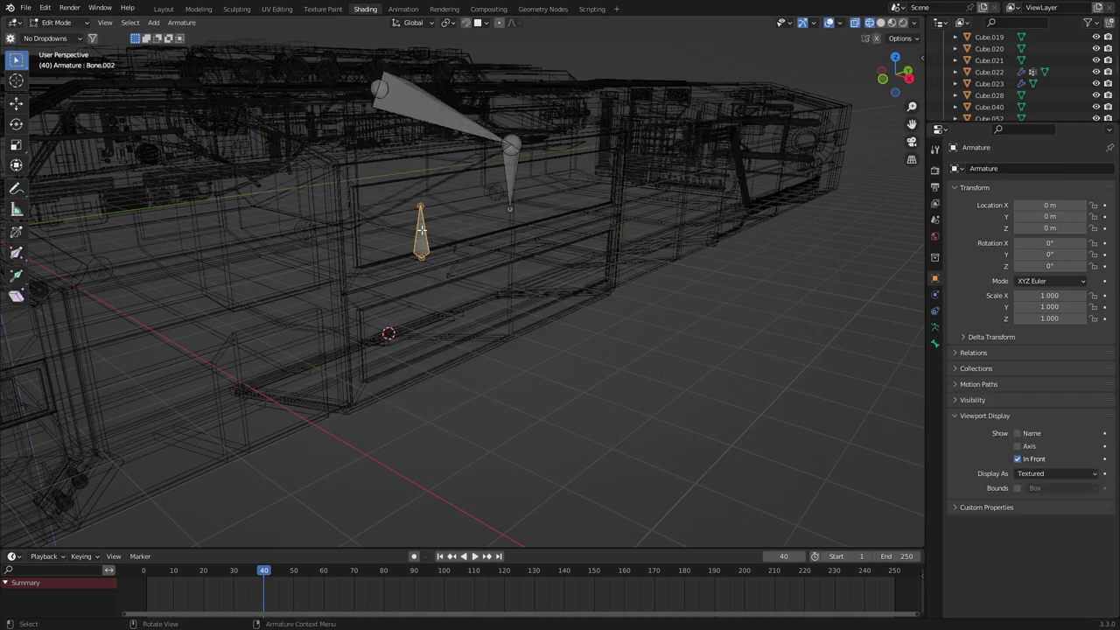
left_click(423, 259)
key("shift+s")
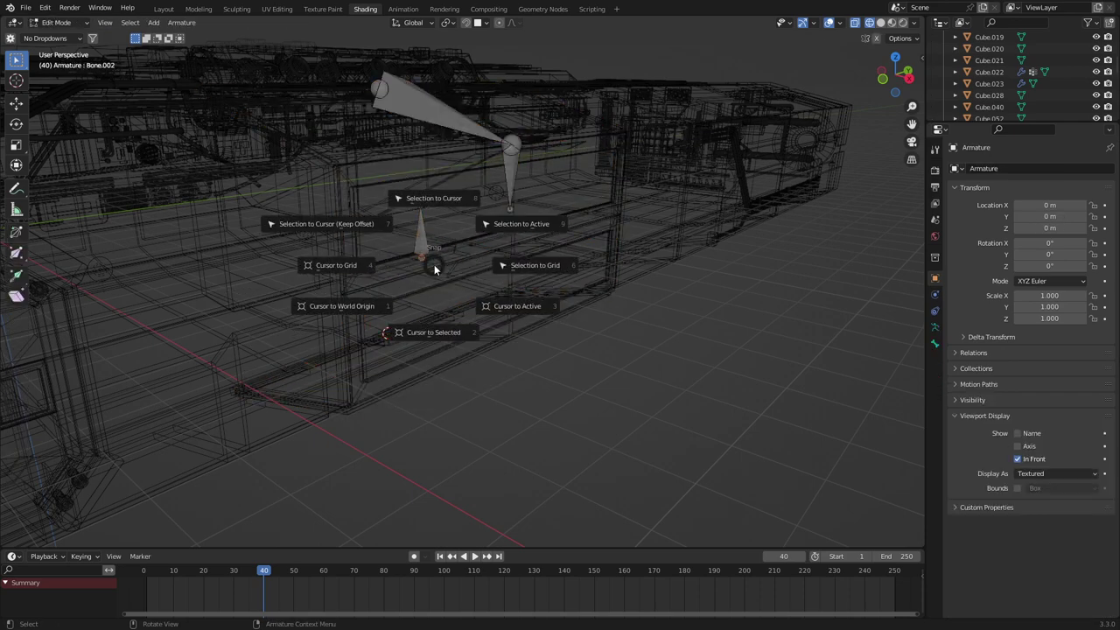
left_click(431, 202)
- Snap the 3D cursor to the middle of the side panel's lower outer edge
key("Tab")
left_click(493, 344)
key("Tab")
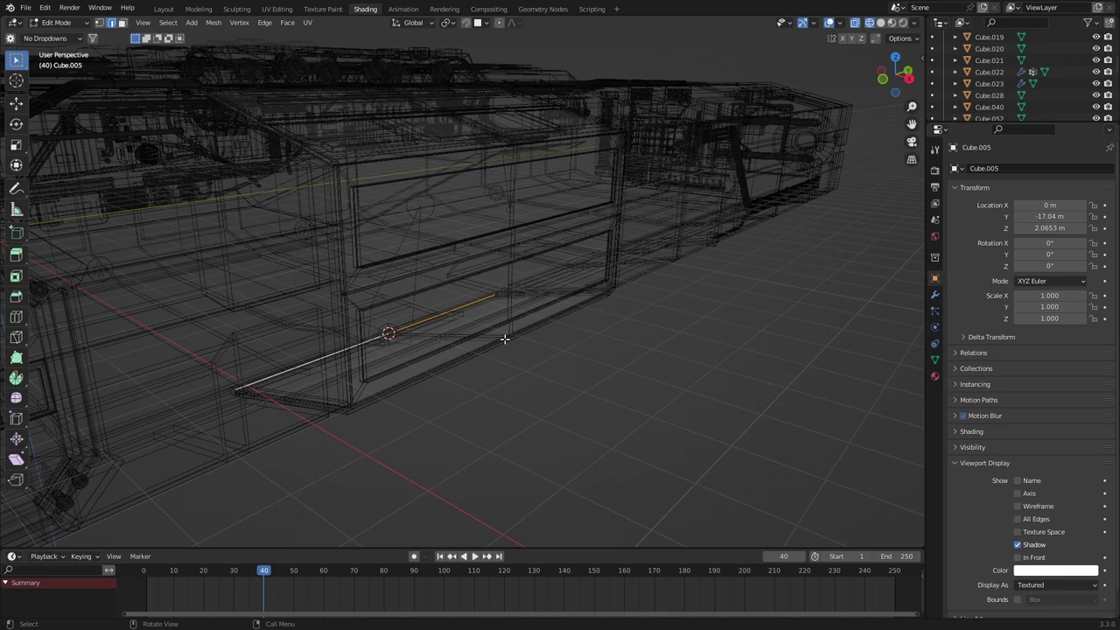
left_click(505, 340)
middle_click_drag(505, 355, 508, 437)
scroll(446, 344, "up", 2)
left_click(520, 488, "alt")
left_click(515, 472)
scroll(526, 464, "down", 2)
key("shift+s")
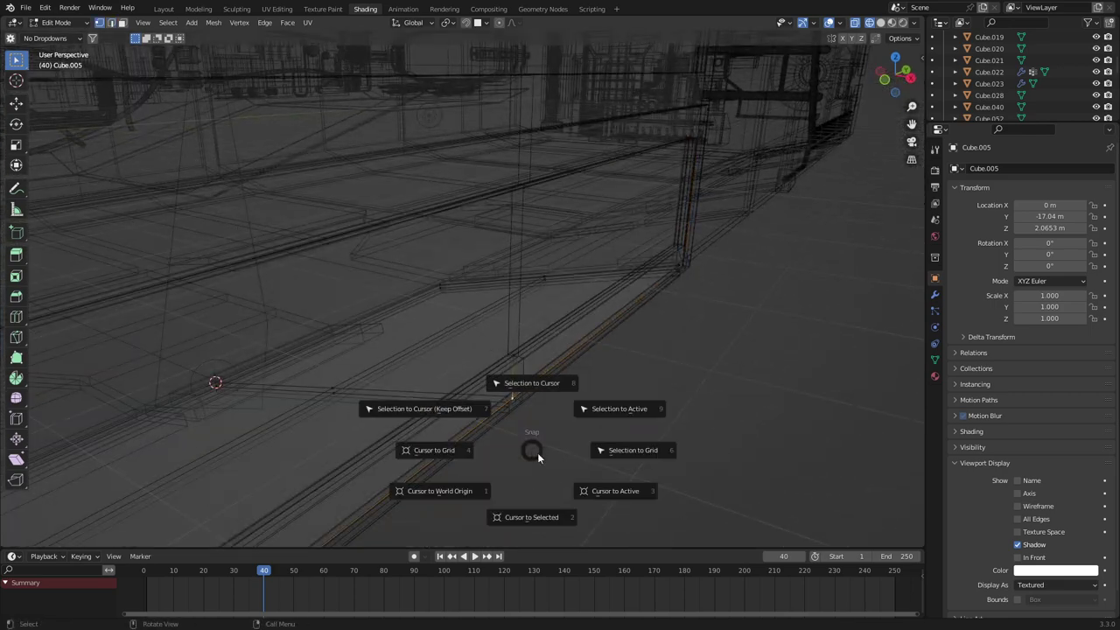
left_click(532, 482)
- Snap the tip of the separate lower bone to the 3D cursor on the side panel's lower outer edge
key("Tab")
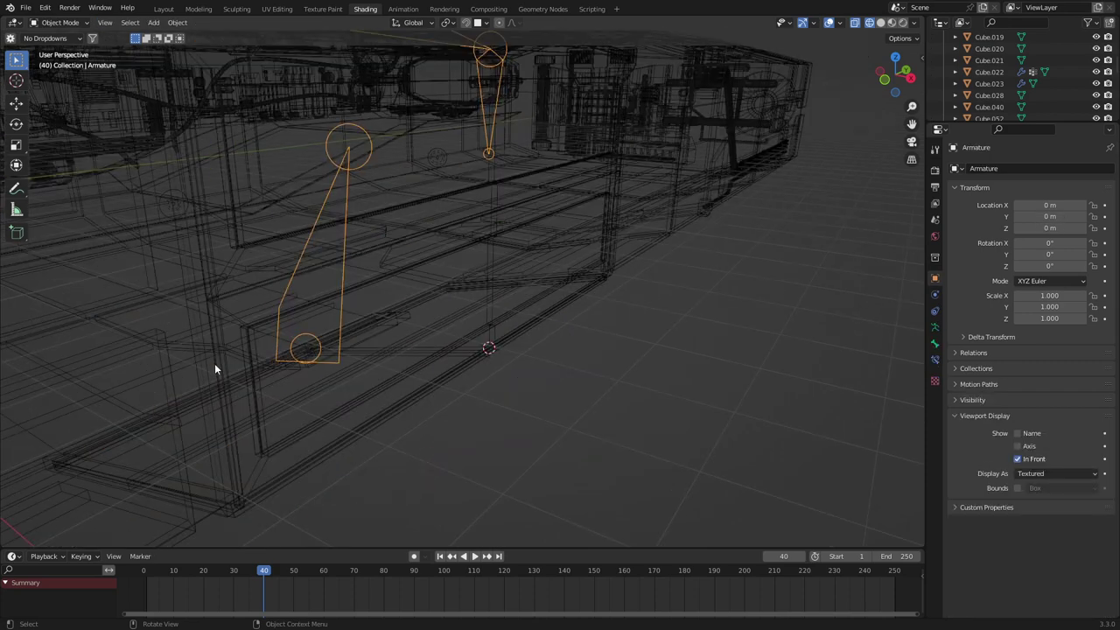
key("Tab")
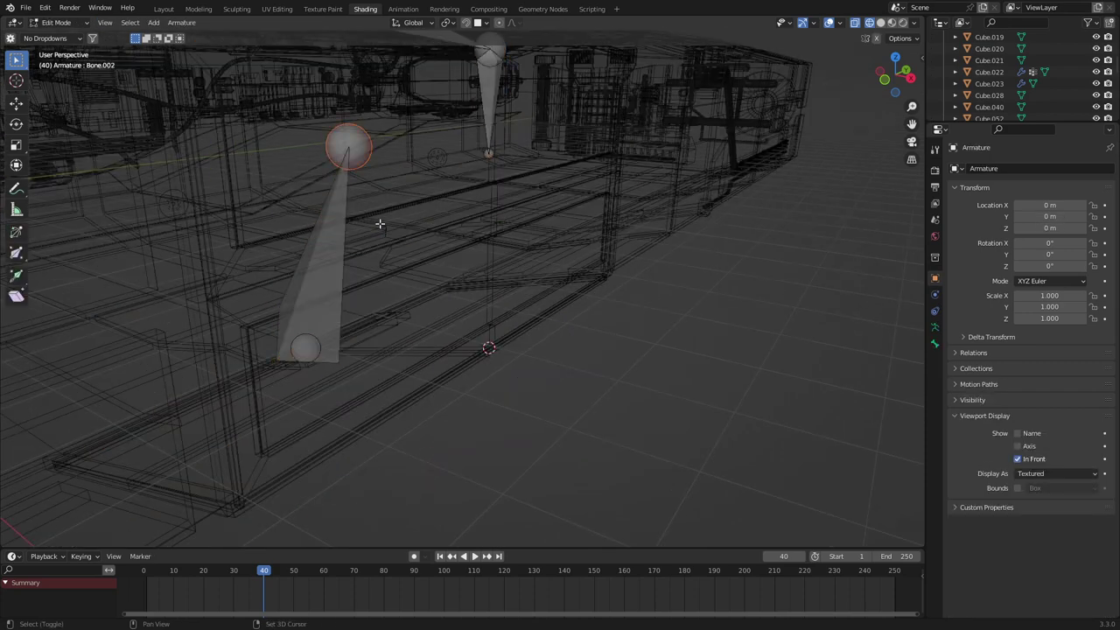
key("shift+s")
left_click(490, 349)
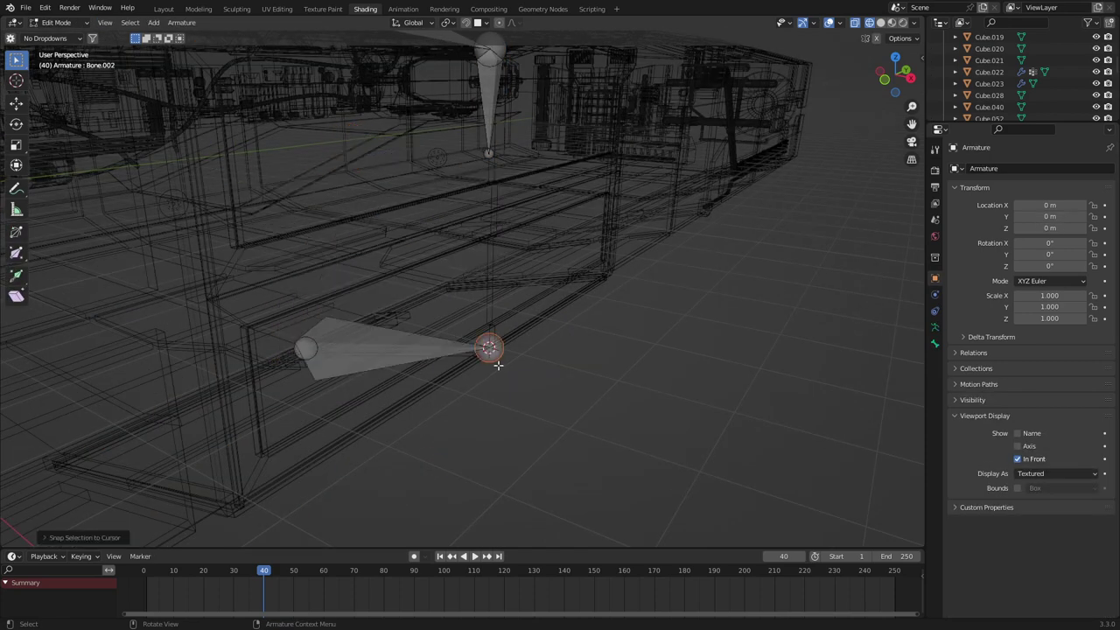
- Extrude a bone about 1.45 m straight up from the lower bone's tip and switch the viewport to solid shading
key("e")
key("z")
left_click(500, 262)
key("z")
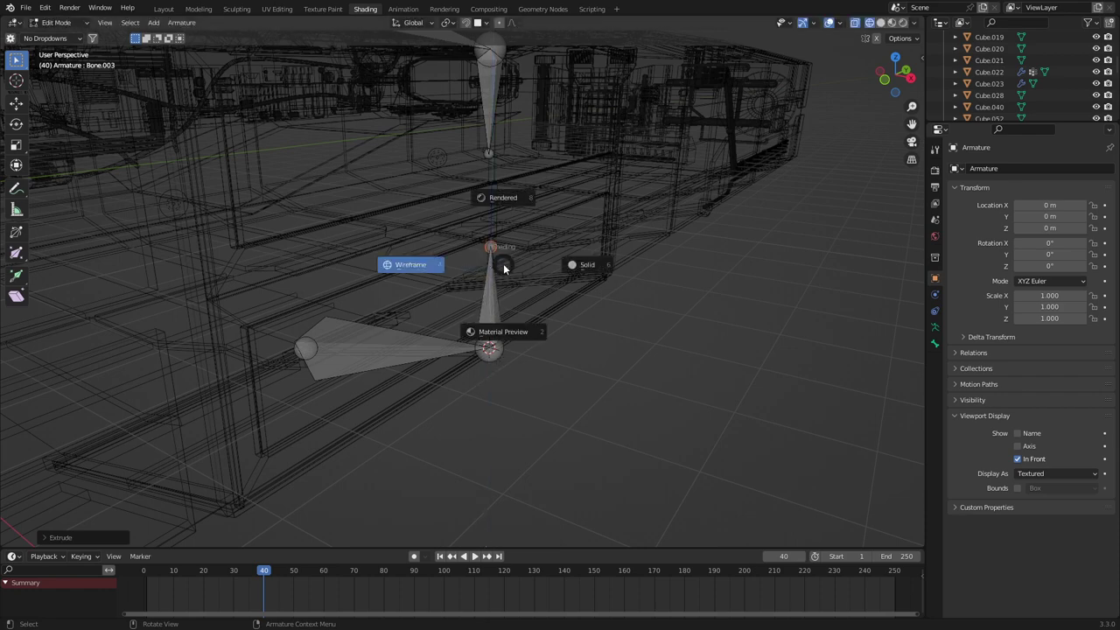
left_click(579, 270)
scroll(580, 299, "down", 2)
middle_click_drag(580, 298, 551, 307)
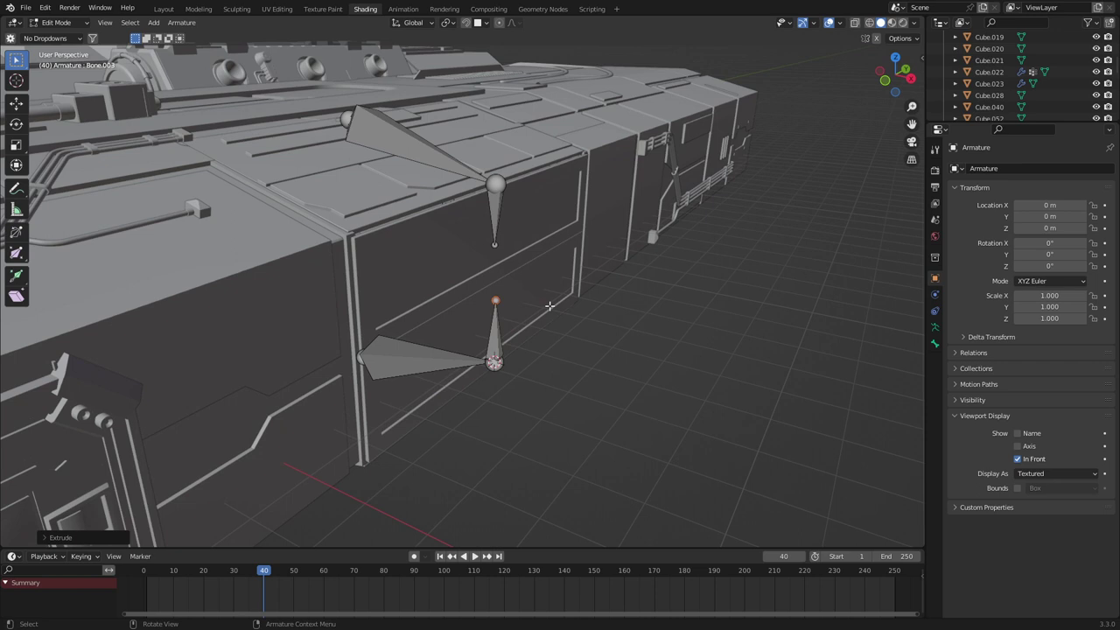
key("Tab")
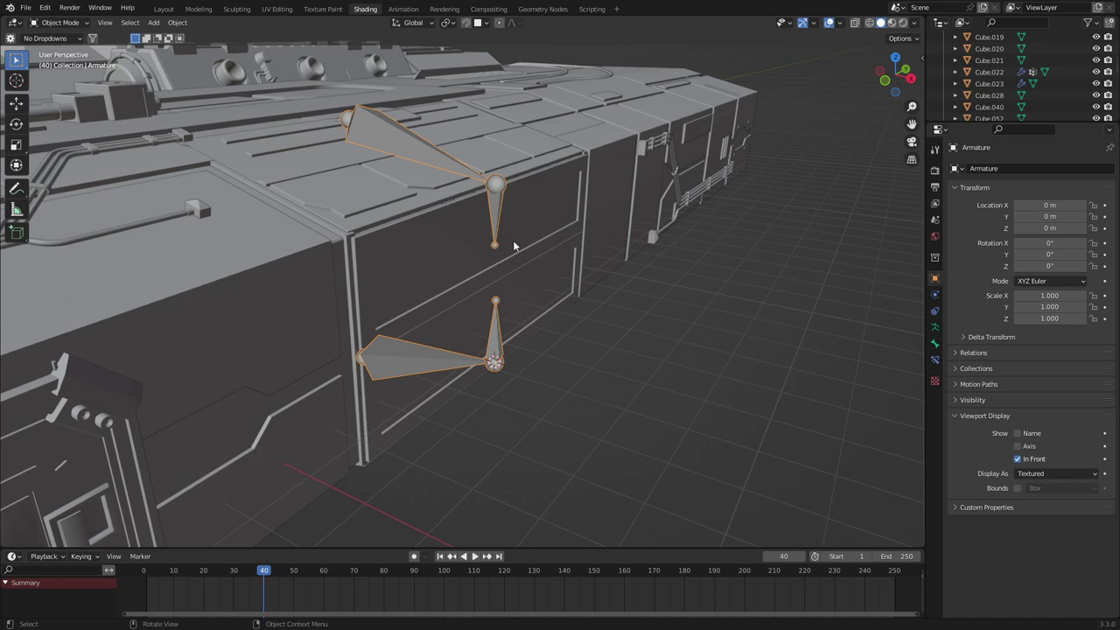
key("Tab")
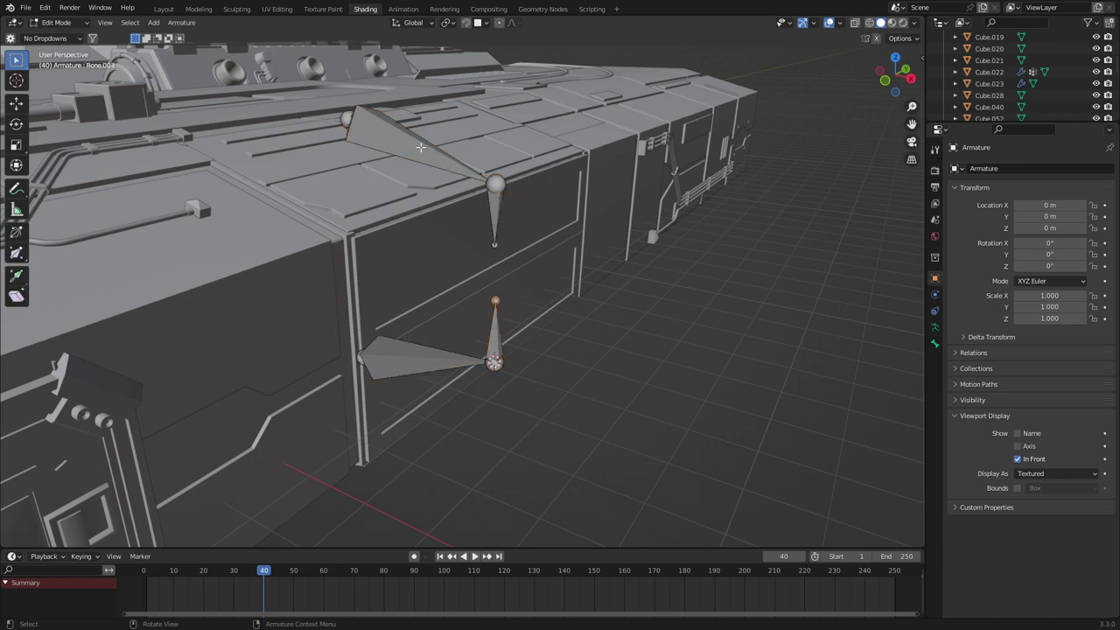
- Select the upper inner bone and rename the armature object as ShipDoor
left_click(418, 146)
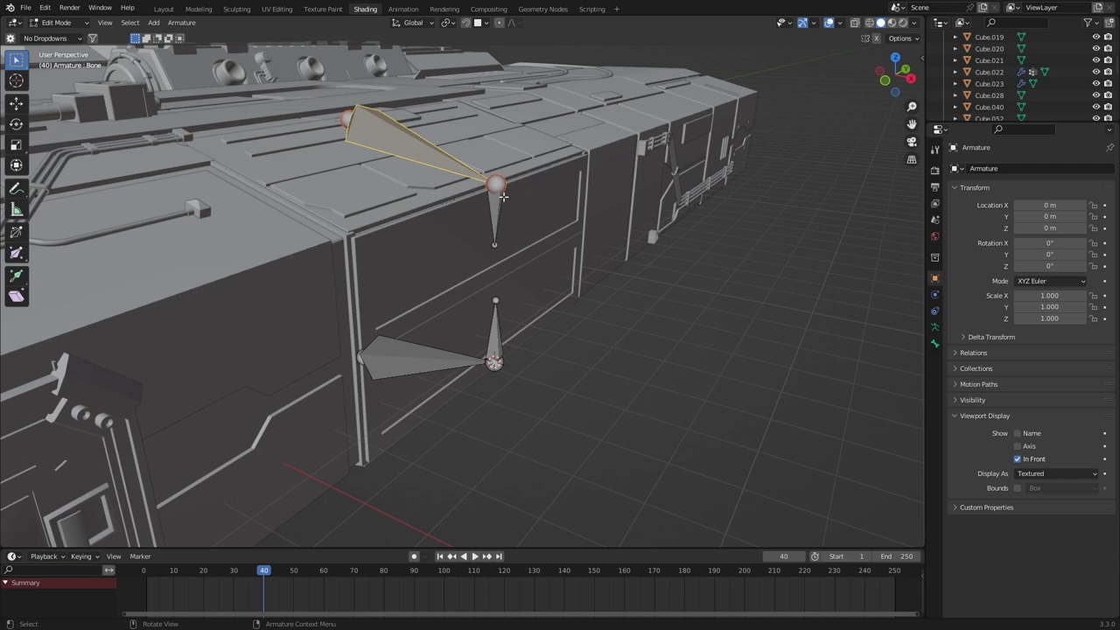
double_click(989, 170)
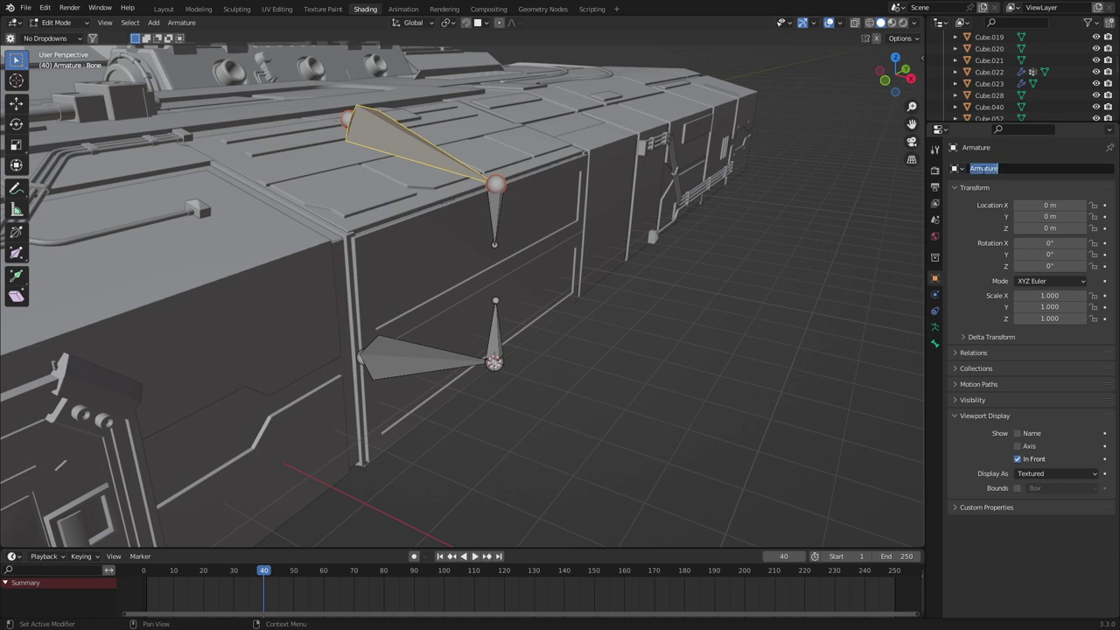
type("ShipDoor")
key("Return")
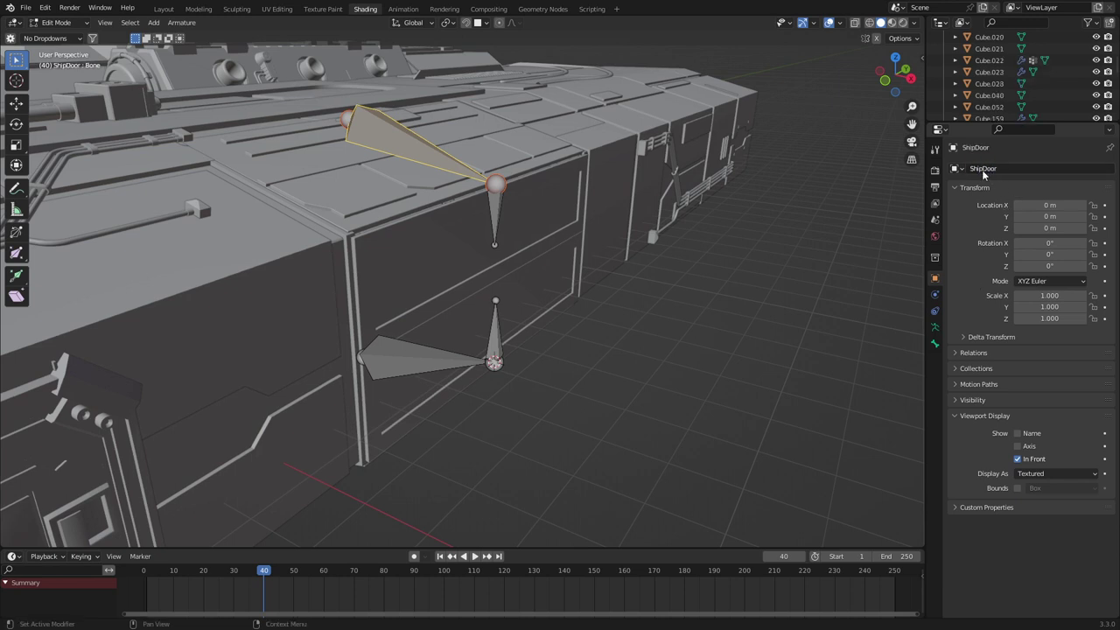
- Rename the slanted roof bone as Upper.1 and the bone hanging from its tip as Upper.2
left_click(935, 344)
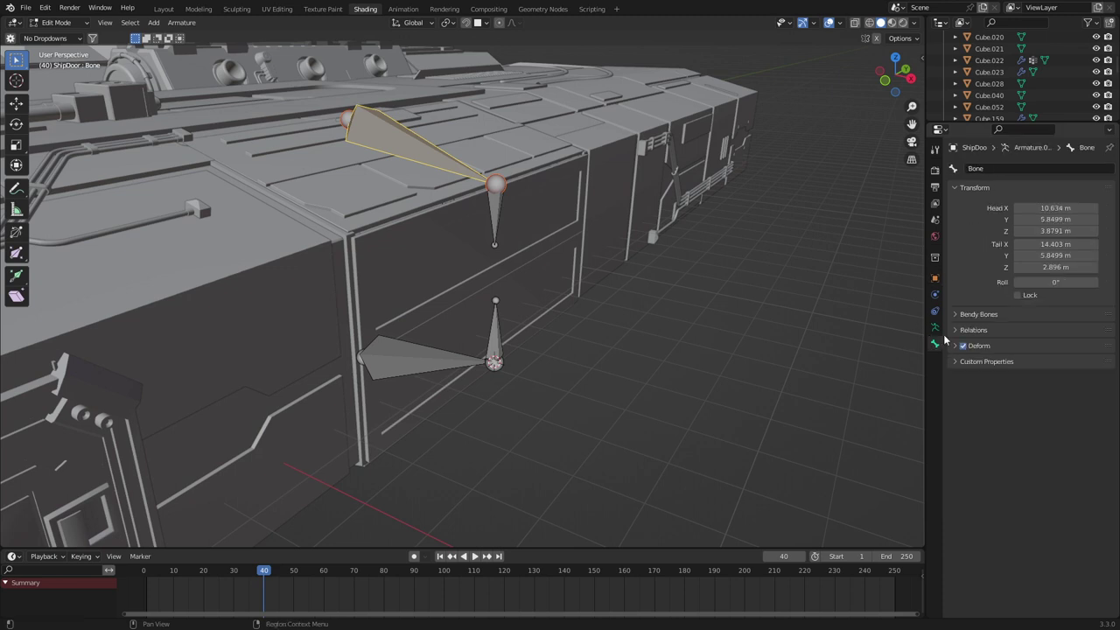
double_click(988, 170)
type("Upper.1")
key("Return")
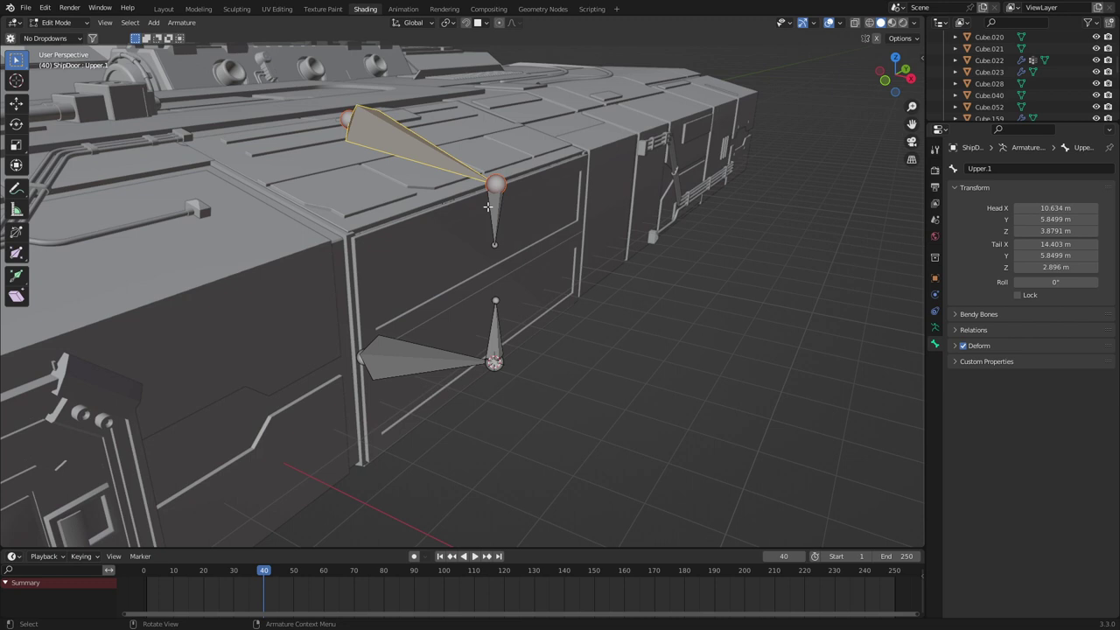
left_click(492, 210)
double_click(988, 169)
type("Upp")
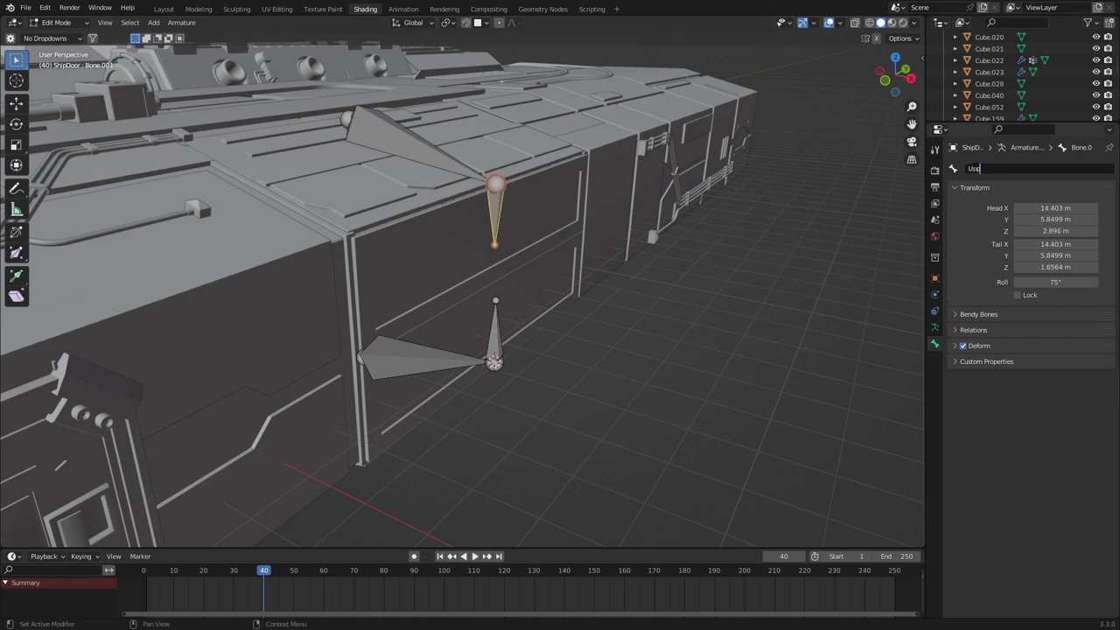
type("er.2")
key("Return")
- Rename the lower inner bone as Lower.1 and the upright bone at its tip as Lower.2, checking the names of all four bones
left_click(415, 357)
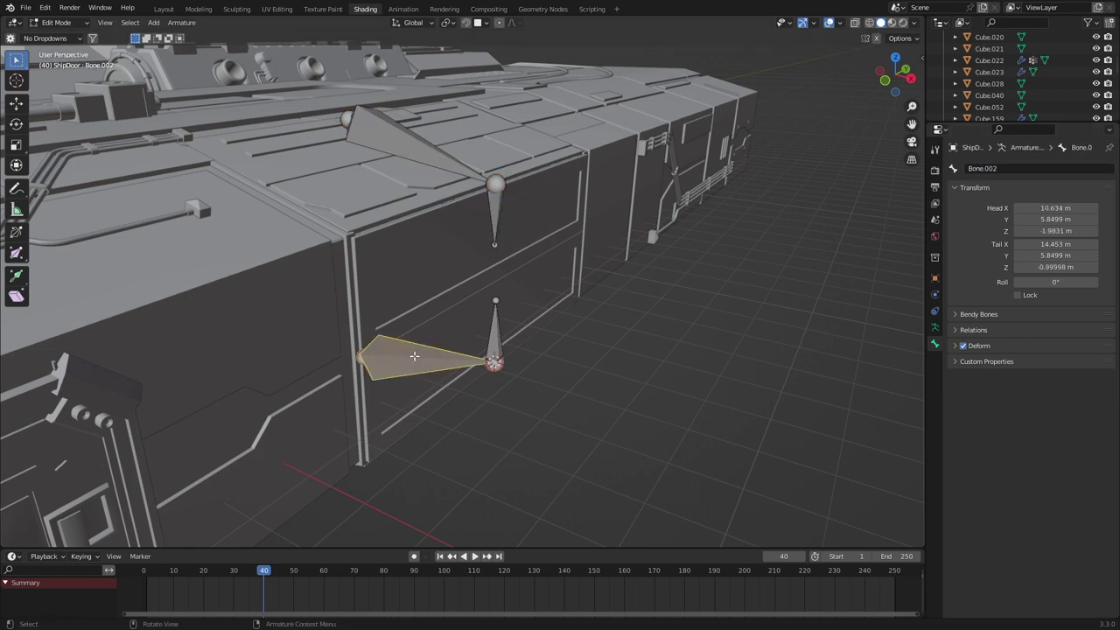
double_click(1066, 168)
type("Lower.2")
key("Return")
left_click(496, 336)
left_click(1008, 167)
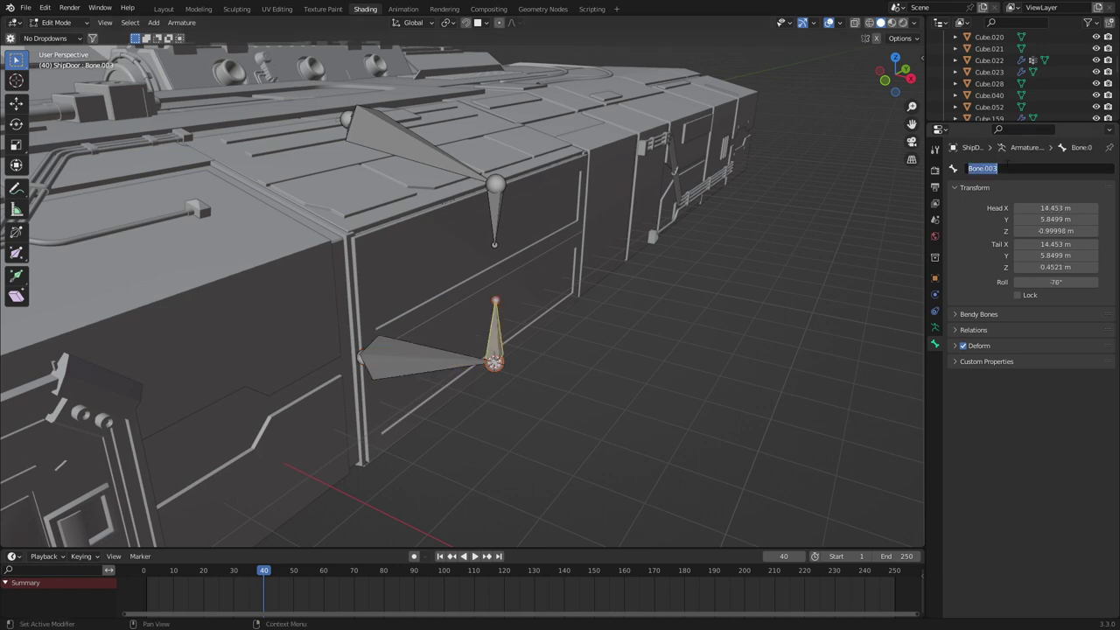
type("Lower.2")
key("Return")
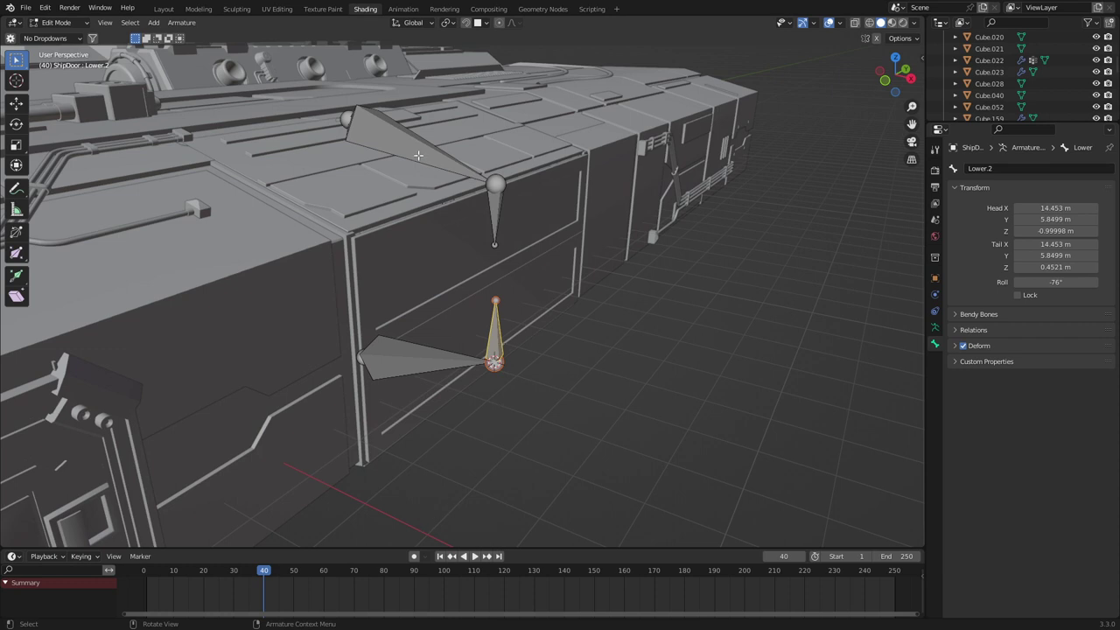
left_click(419, 155)
left_click(494, 210)
left_click(438, 350)
left_click(495, 346)
- Parent the hull panel to the ShipDoor armature using Armature Deform with empty groups
key("Tab")
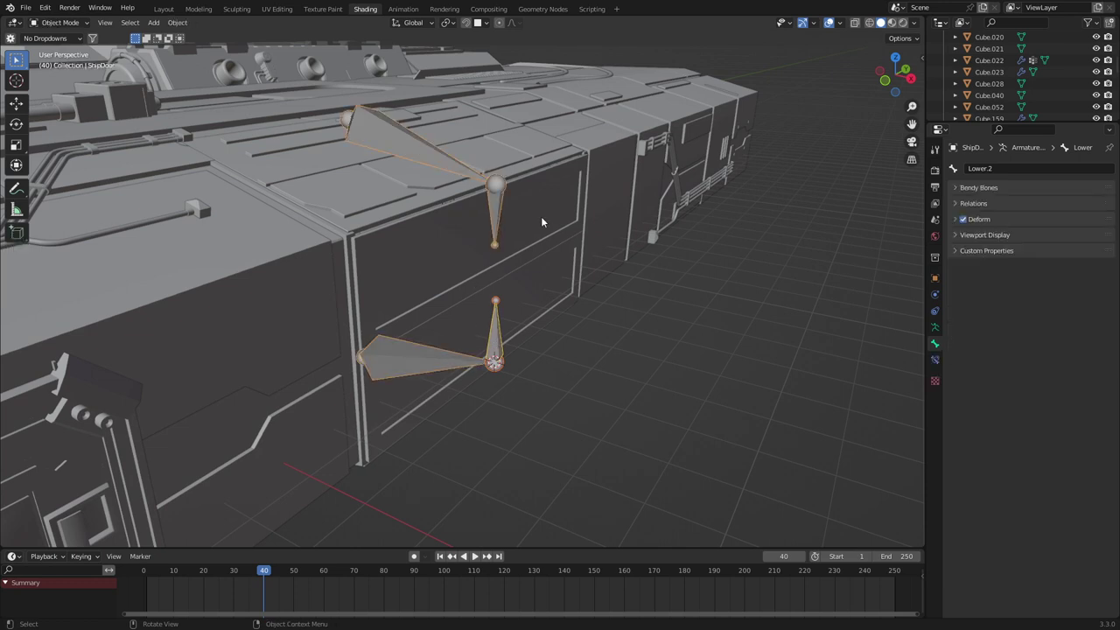
left_click(447, 230)
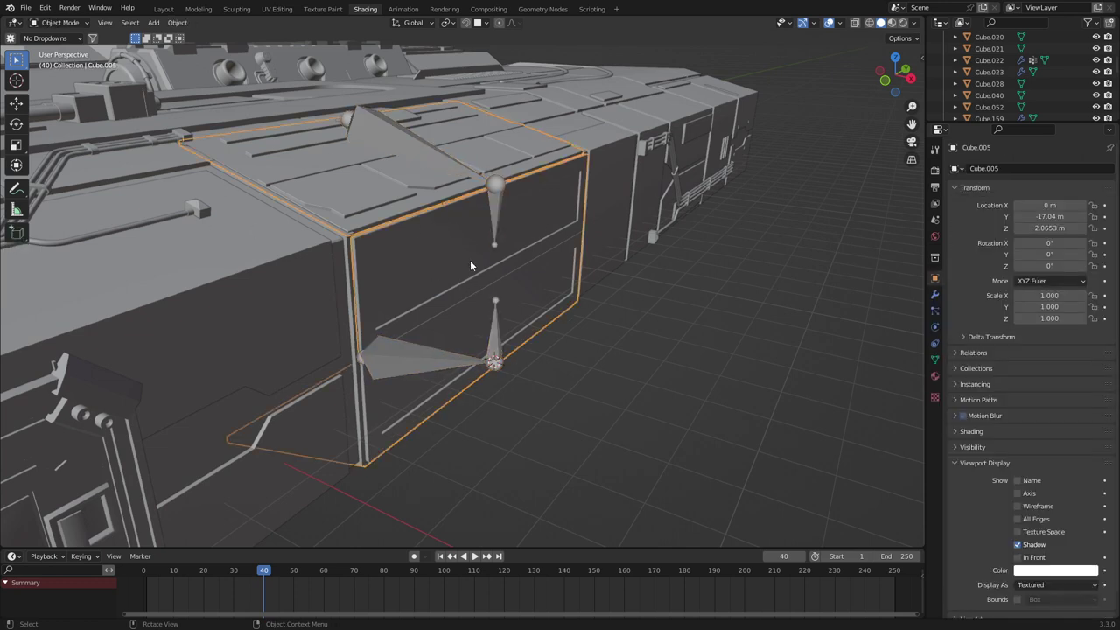
left_click(425, 146, "shift")
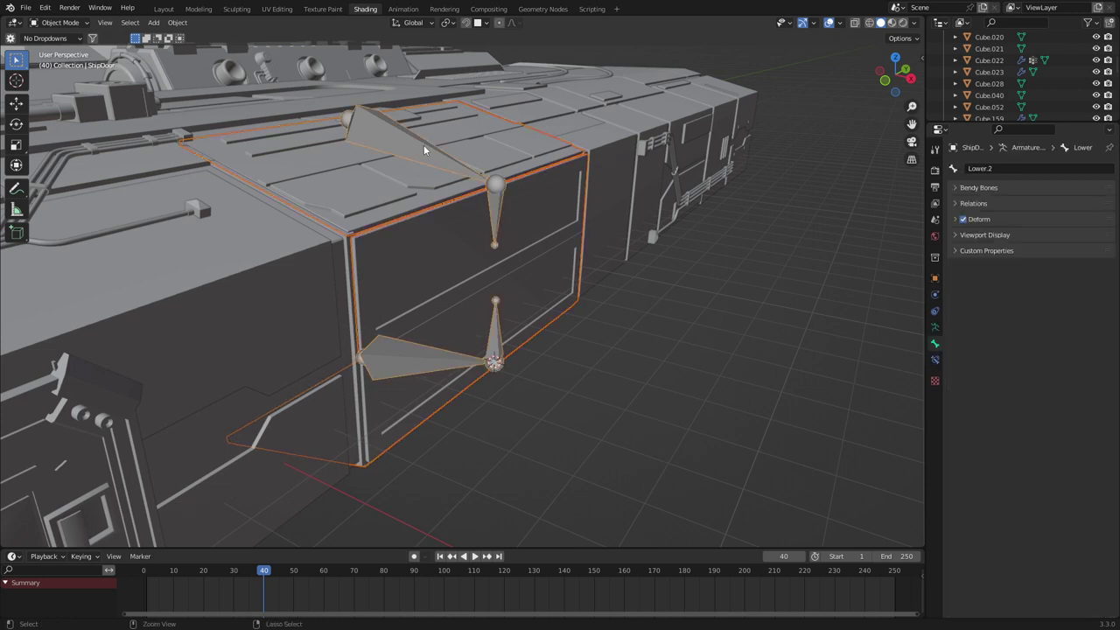
key("ctrl+p")
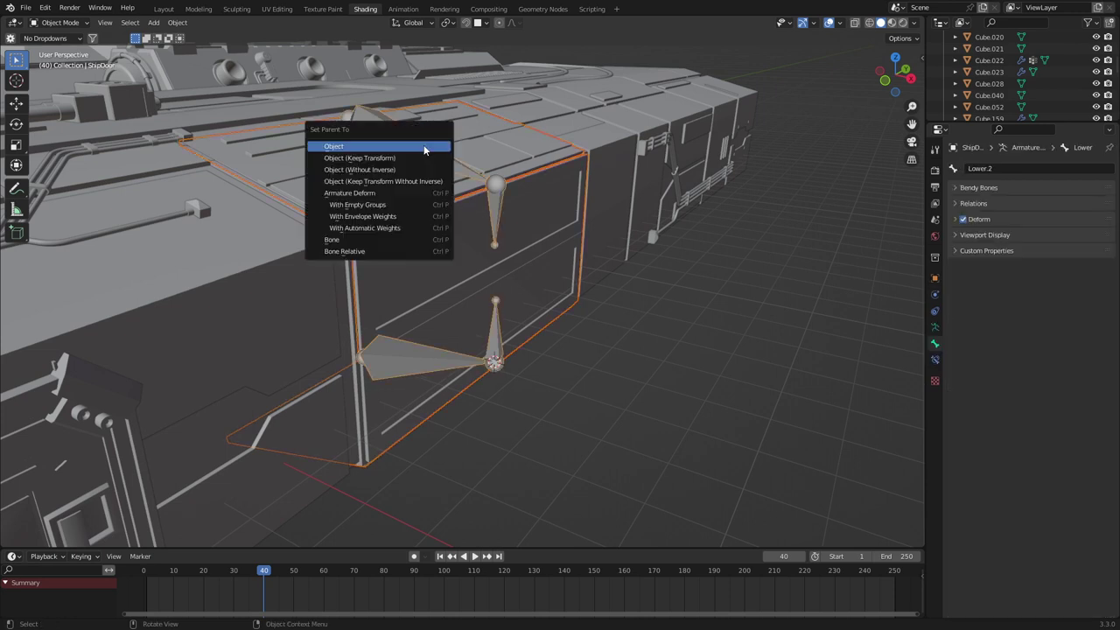
left_click(407, 205)
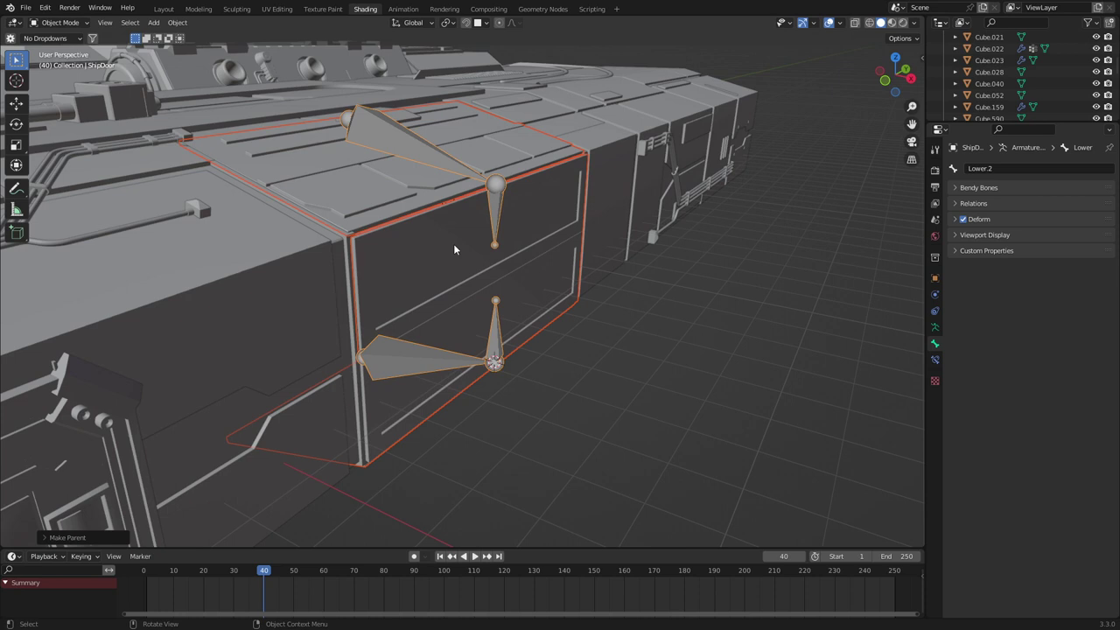
- Show the hull panel's vertex groups and open its mesh for editing in wireframe with all geometry selected
left_click(512, 265)
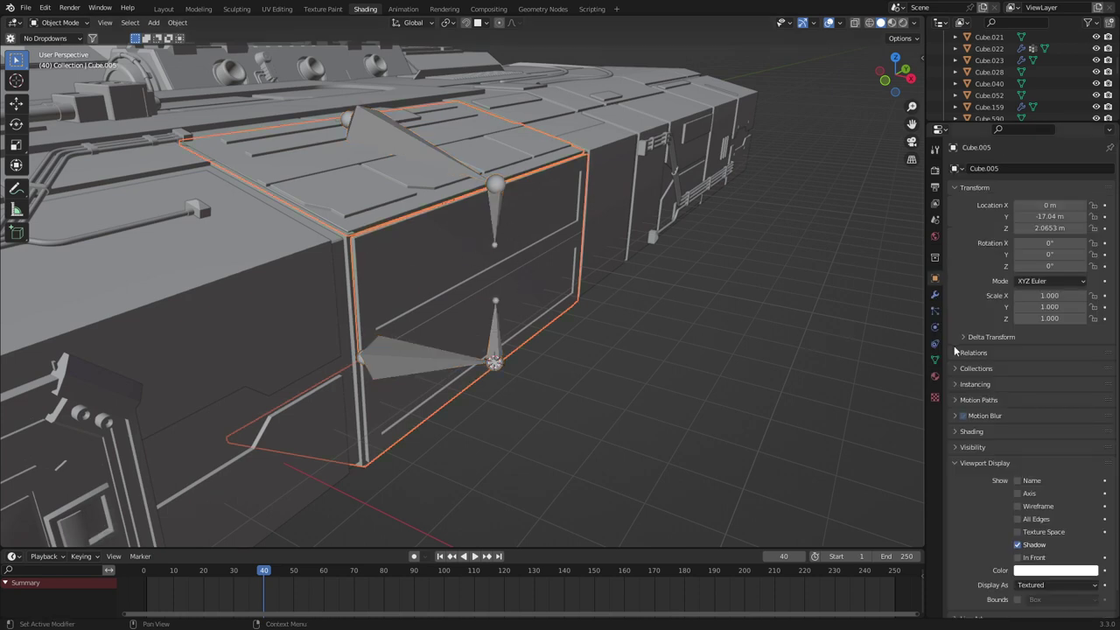
left_click(936, 360)
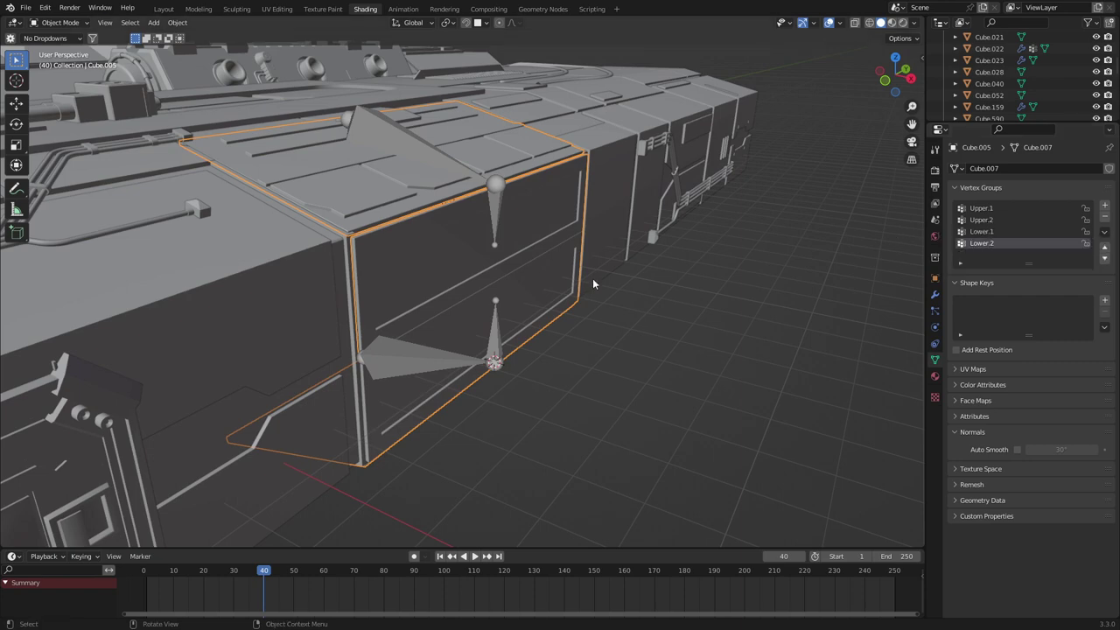
key("Tab")
middle_click_drag(593, 280, 587, 283)
key("z")
key("Escape")
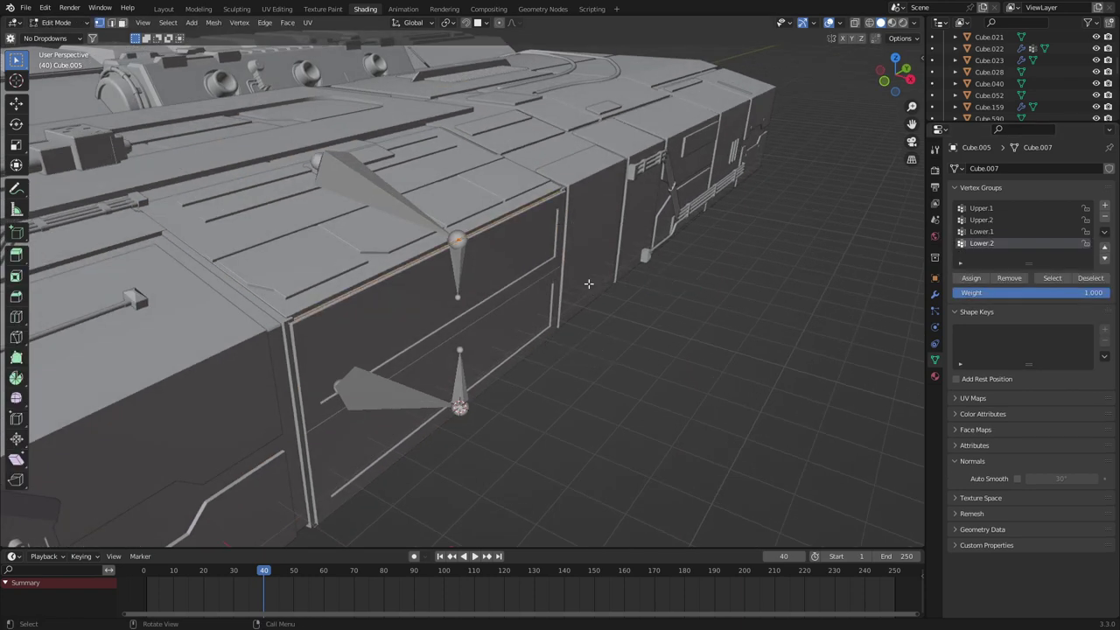
key("shift+z")
key("a")
scroll(246, 278, "up", 2)
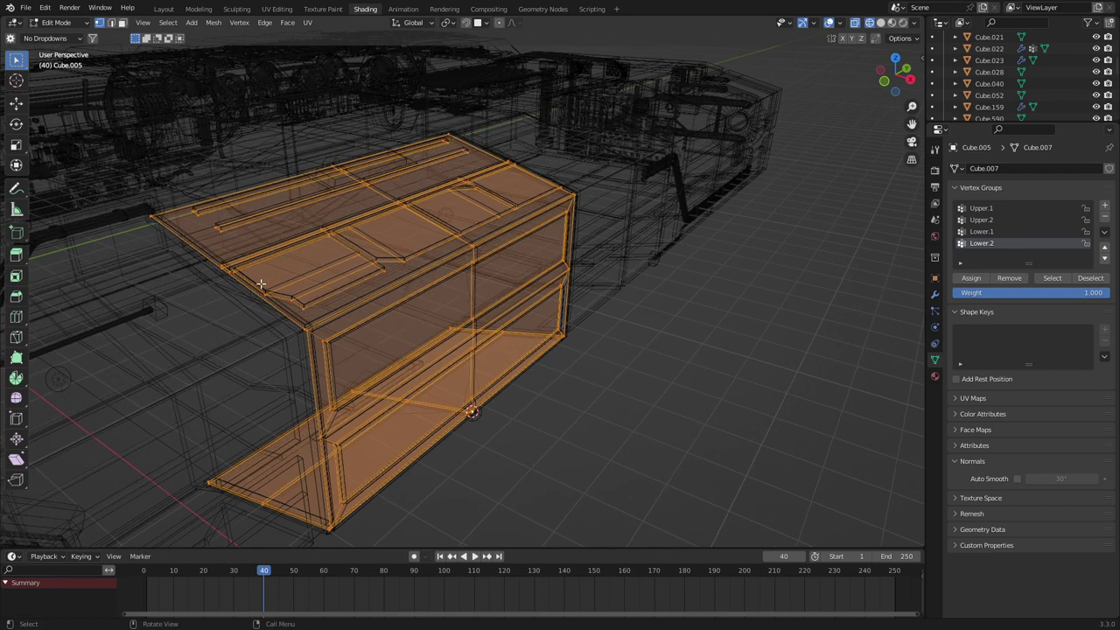
- Assign the panel's entire linked roof section to the Upper.1 vertex group with weight 1.000 and hide that section
left_click(243, 274)
key("c")
scroll(218, 248, "down", 3)
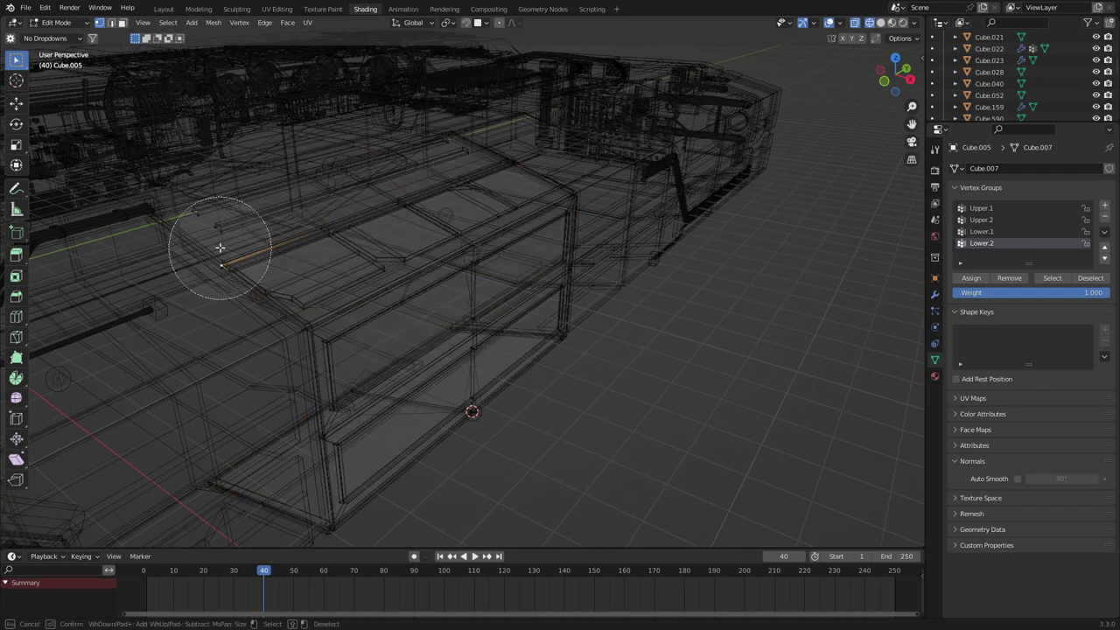
mouse_move(218, 248)
left_mouse_down()
mouse_move(412, 163)
mouse_move(195, 254)
left_mouse_up()
right_click(325, 213)
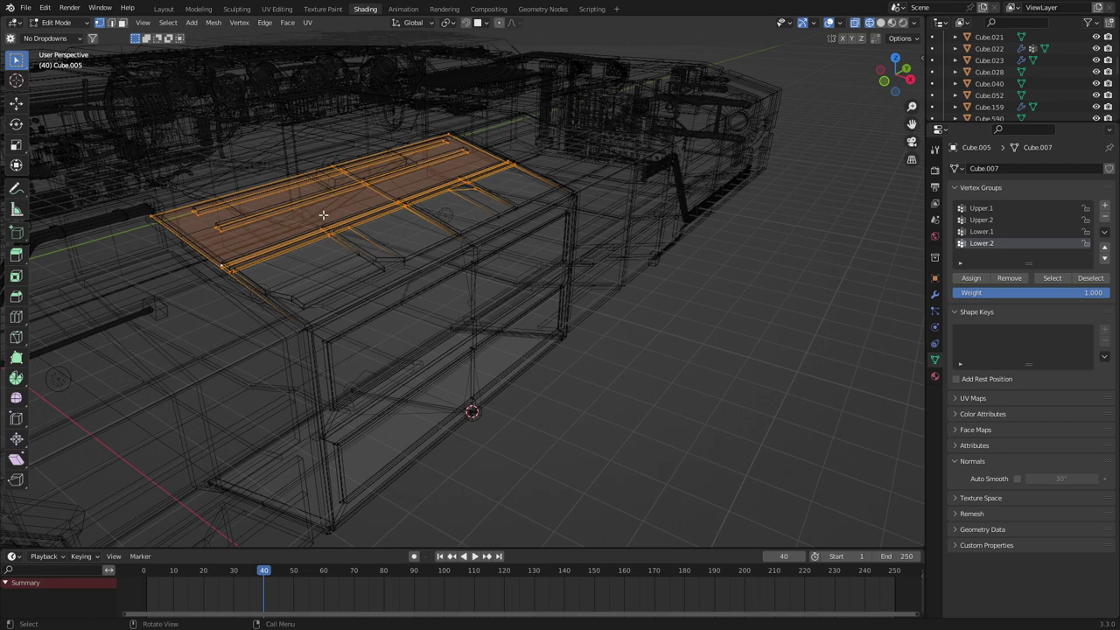
key("ctrl+l")
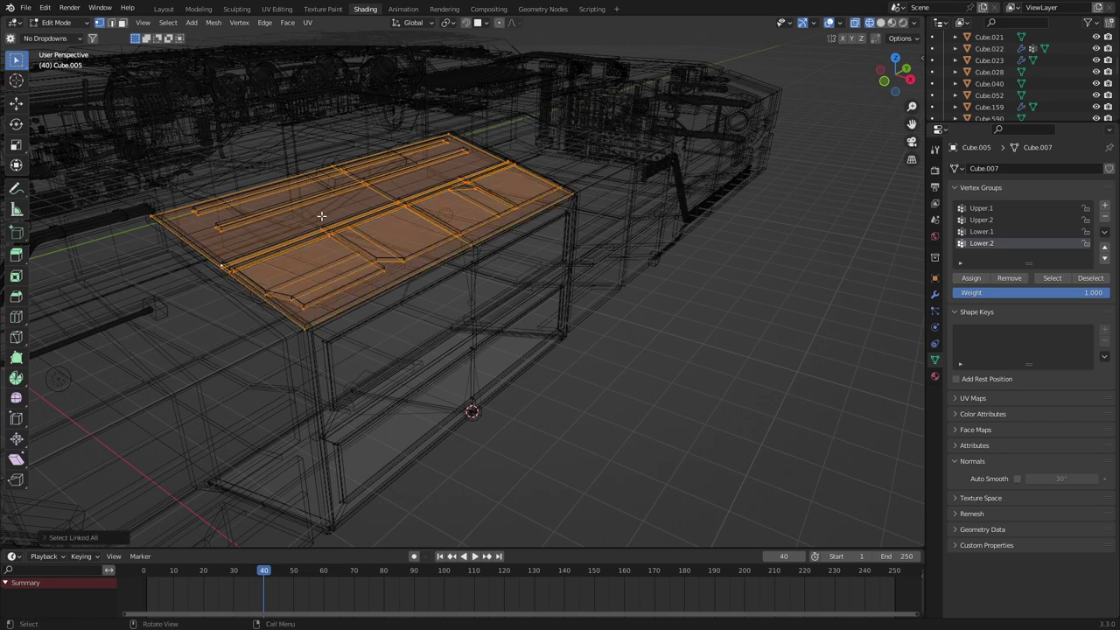
left_click(991, 210)
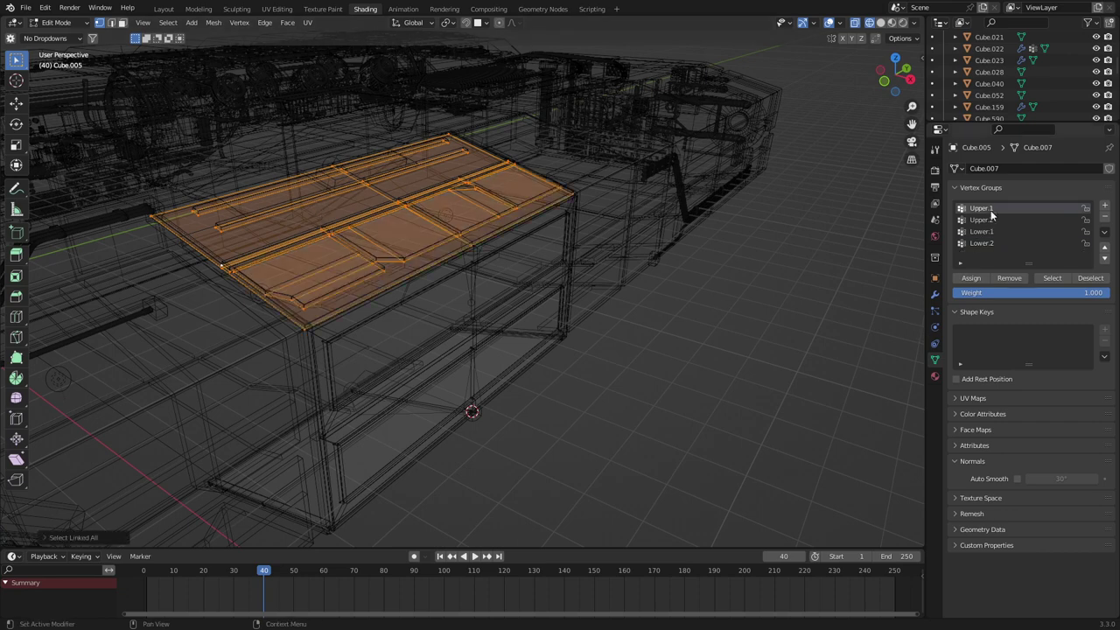
left_click(972, 278)
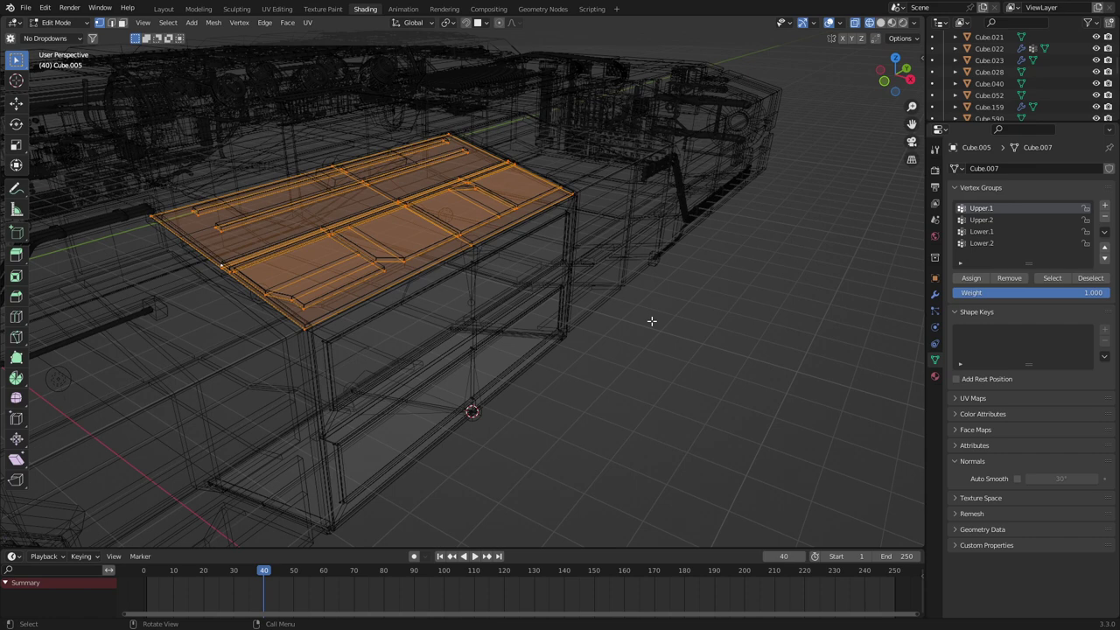
key("h")
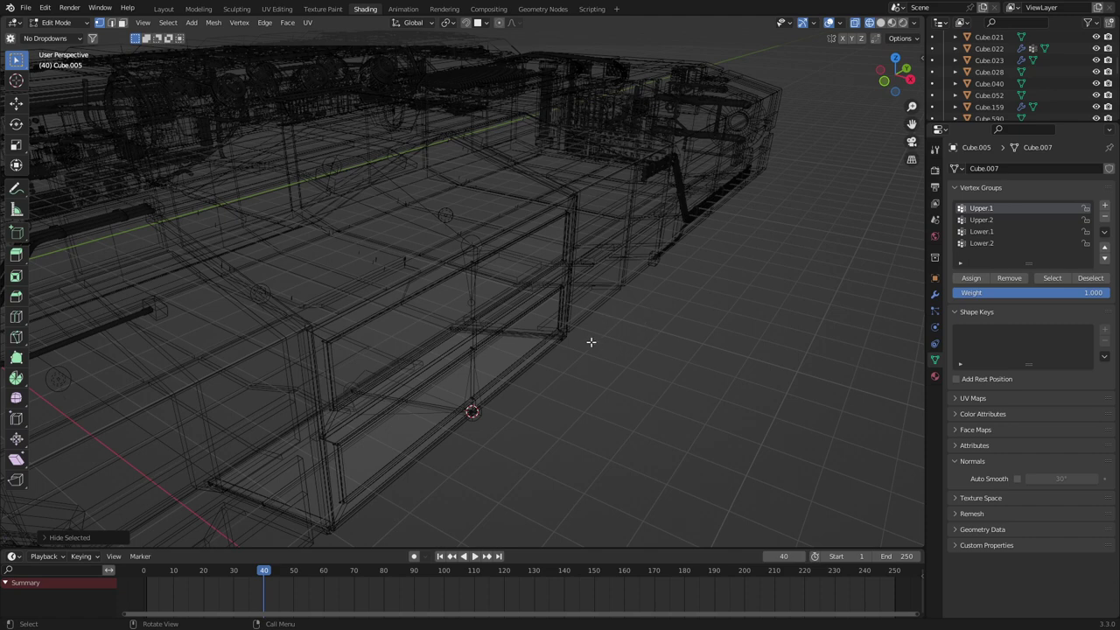
- Select the whole linked upper half of the side panel and assign it to the Upper.2 vertex group with weight 1.000
middle_click_drag(591, 342, 553, 330)
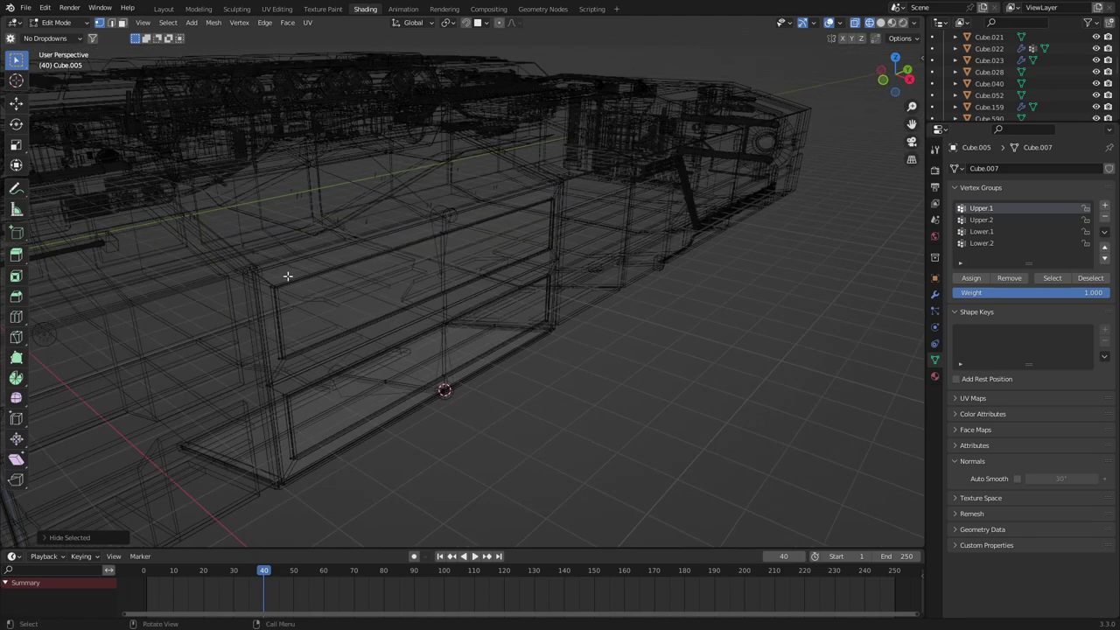
left_click(275, 288)
key("c")
left_click_drag(185, 295, 450, 200)
right_click(649, 159)
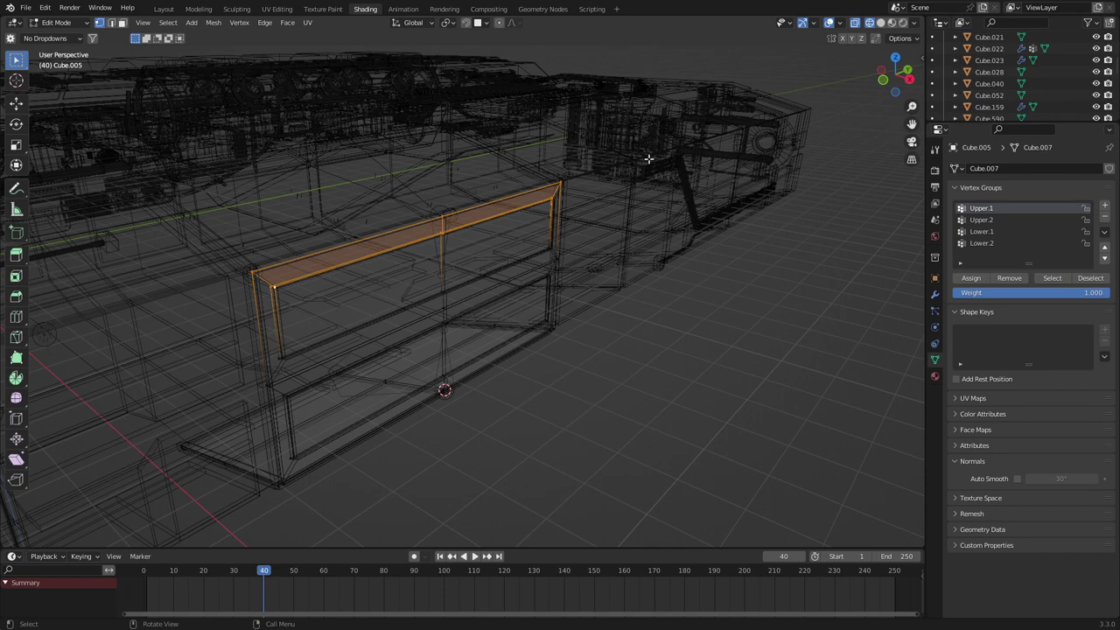
key("ctrl")
key("ctrl+l")
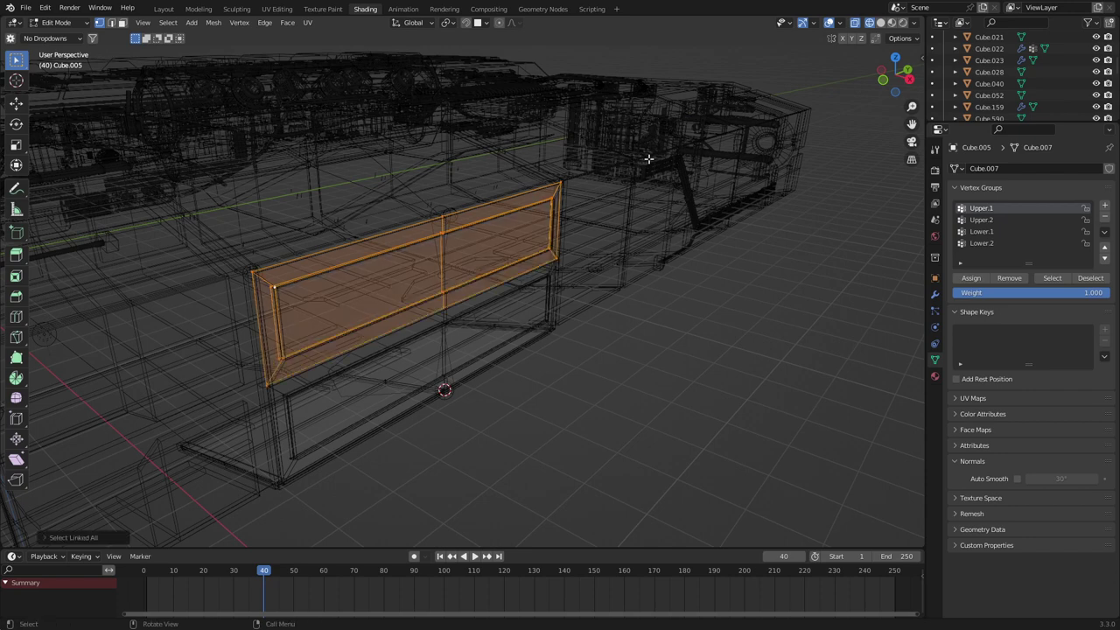
left_click(1023, 220)
left_click(971, 277)
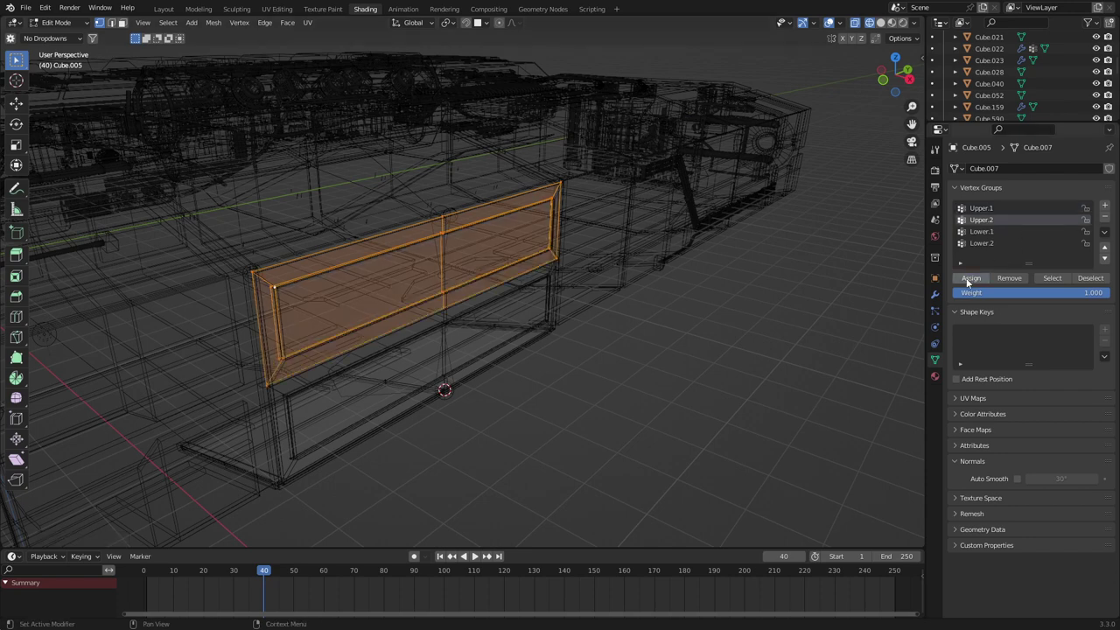
- Hide the upper side section and select the panel's entire linked underside section
key("h")
middle_click_drag(590, 327, 234, 218)
left_click(372, 218)
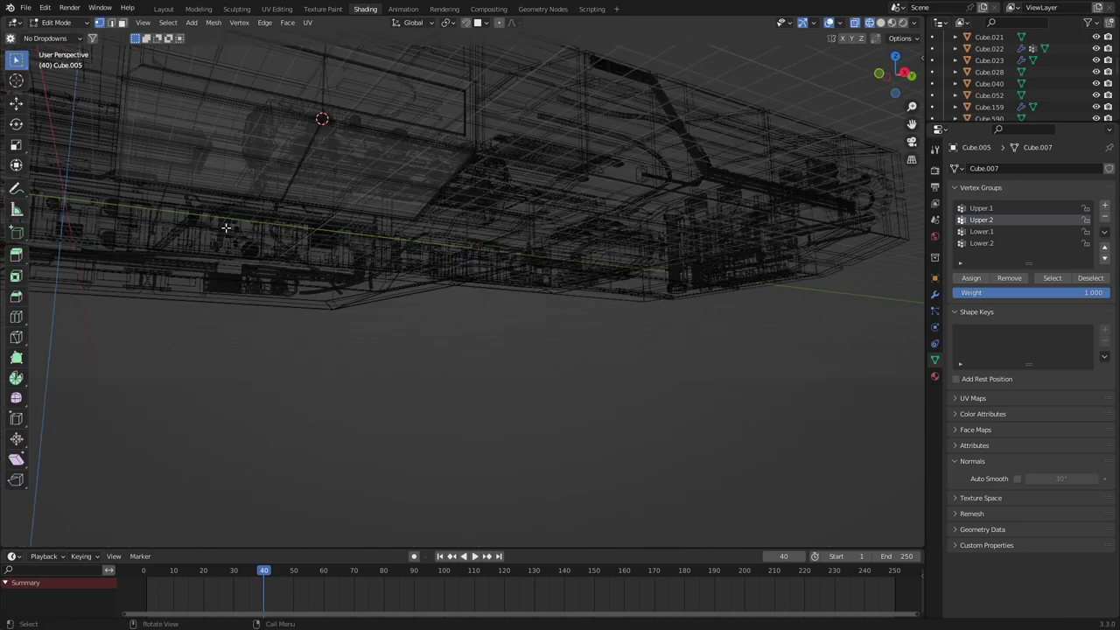
key("c")
left_click_drag(129, 197, 550, 238)
key("Escape")
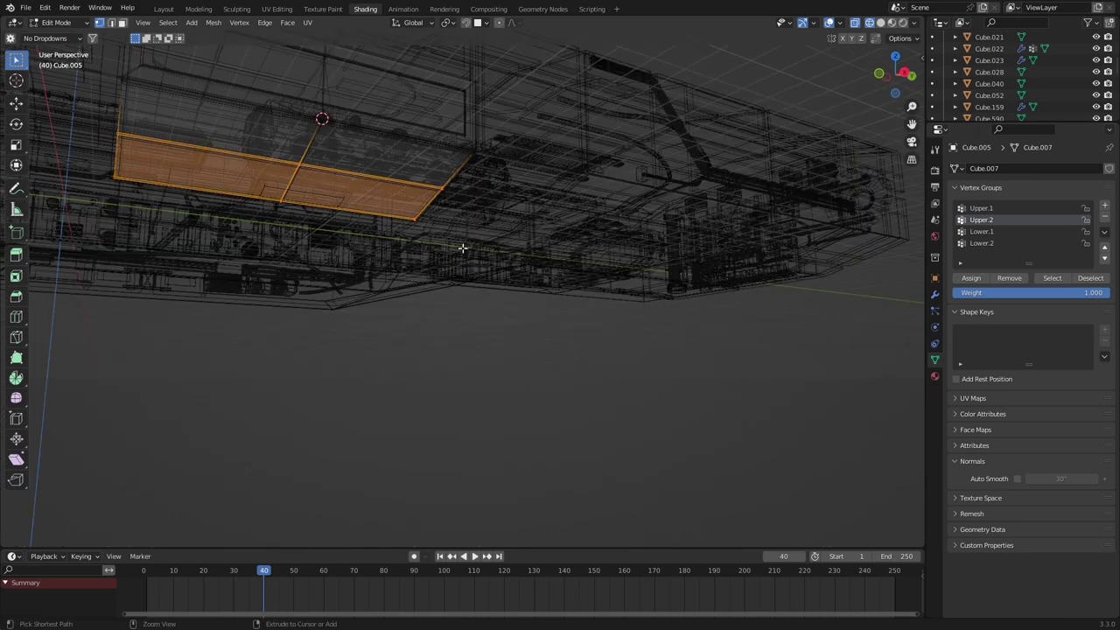
key("ctrl+l")
key("KP_Decimal")
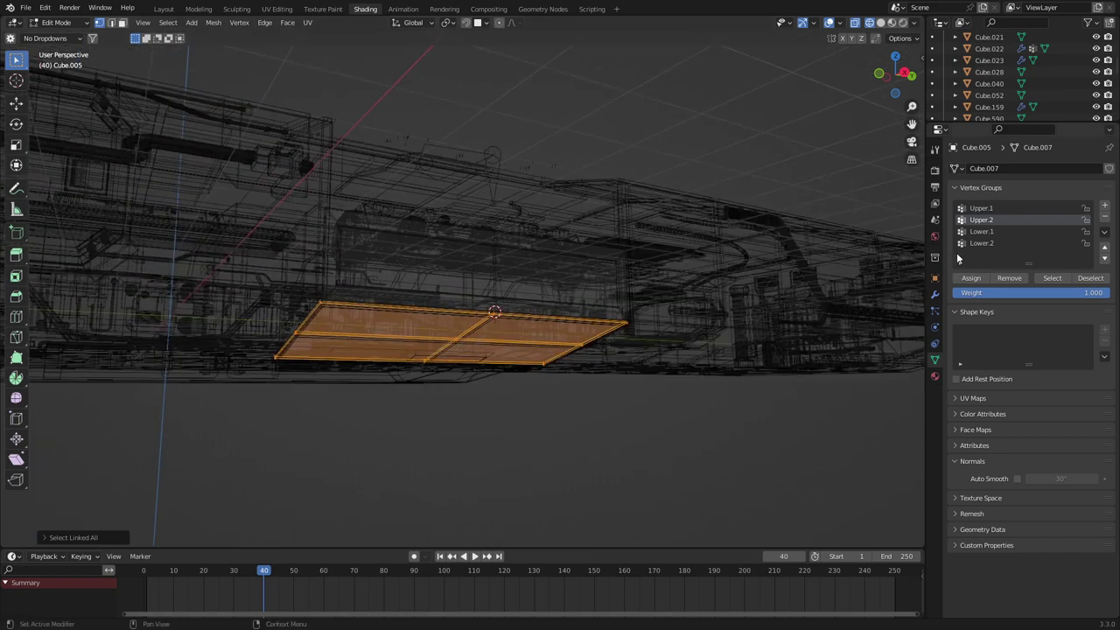
- Assign the selected underside section to the Lower.1 vertex group with weight 1.000 and hide it
left_click(985, 244)
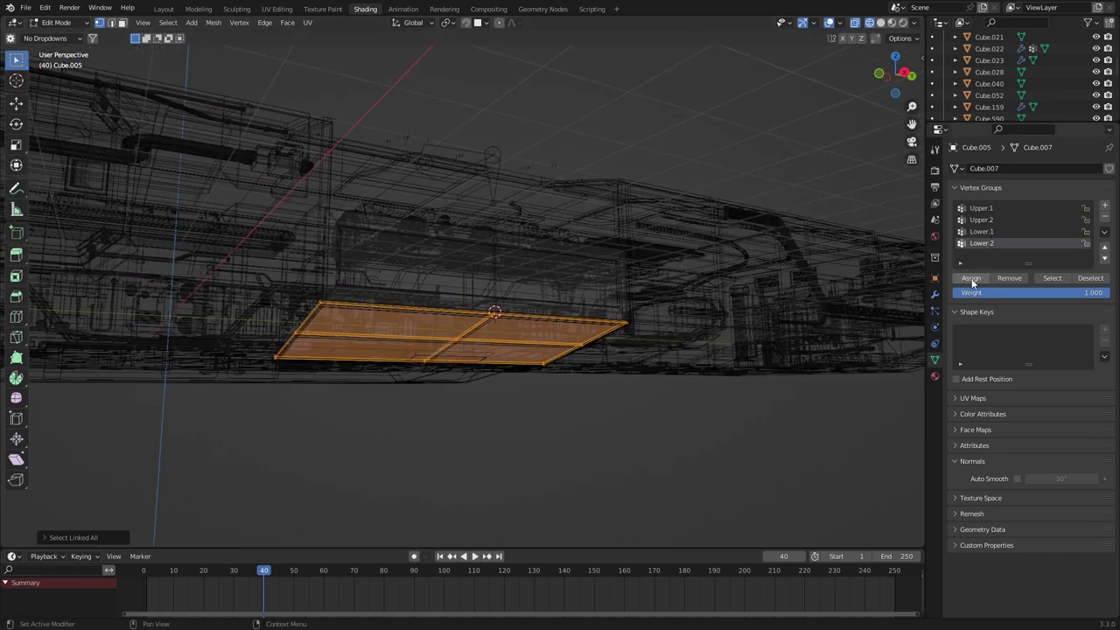
left_click(971, 280)
left_click(982, 232)
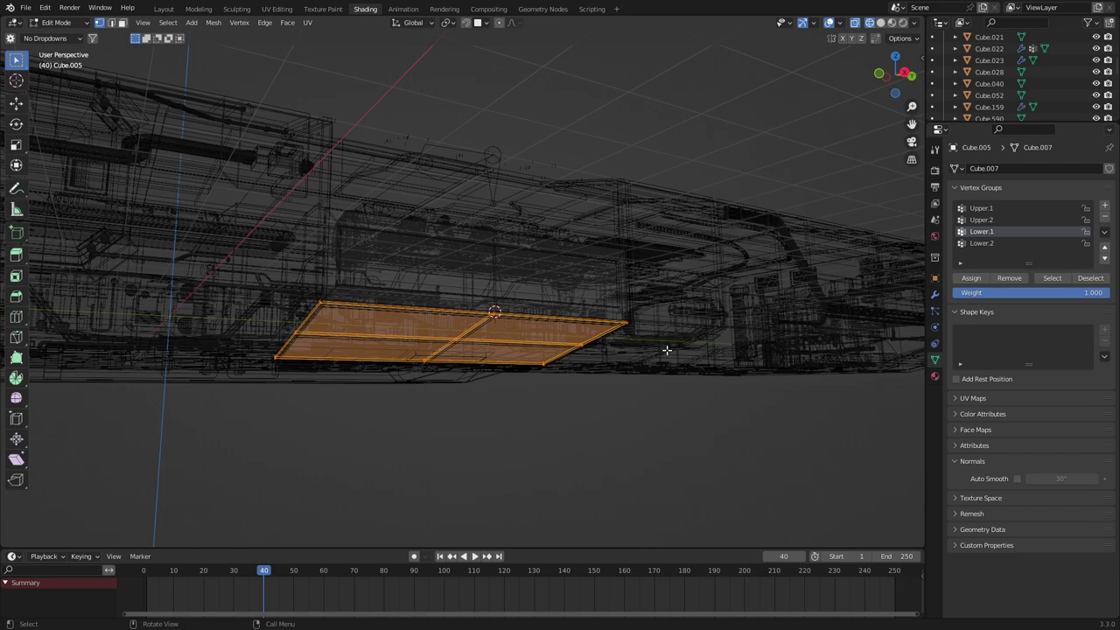
key("h")
- Select the remaining lower half of the side panel and assign it to the Lower.2 vertex group with weight 1.000
key("a")
left_click(1000, 242)
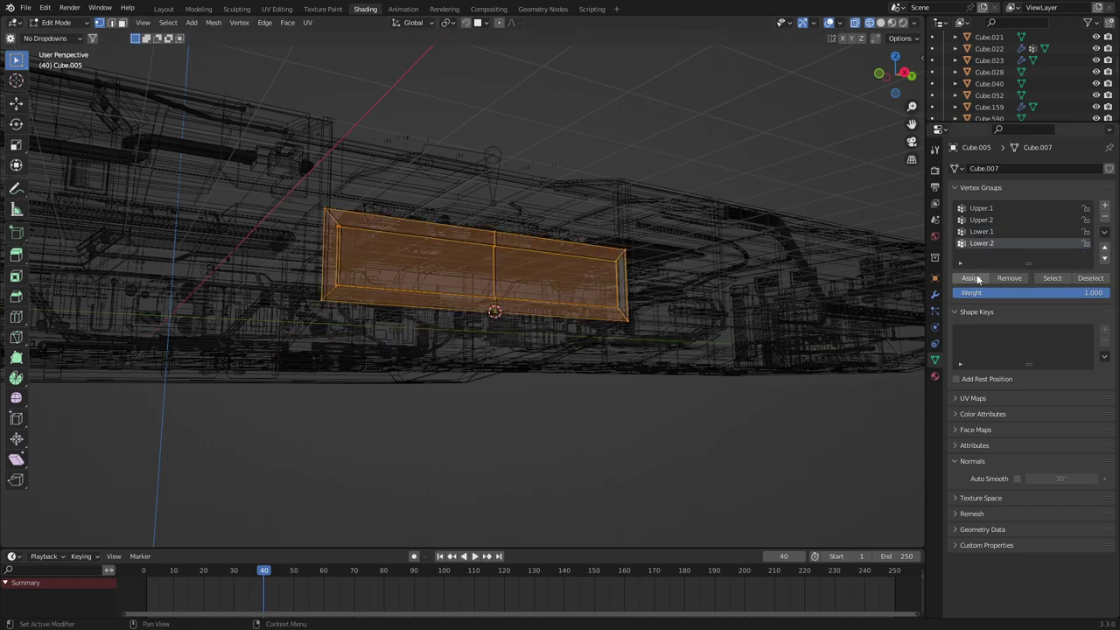
left_click(973, 279)
middle_click_drag(507, 298, 549, 294)
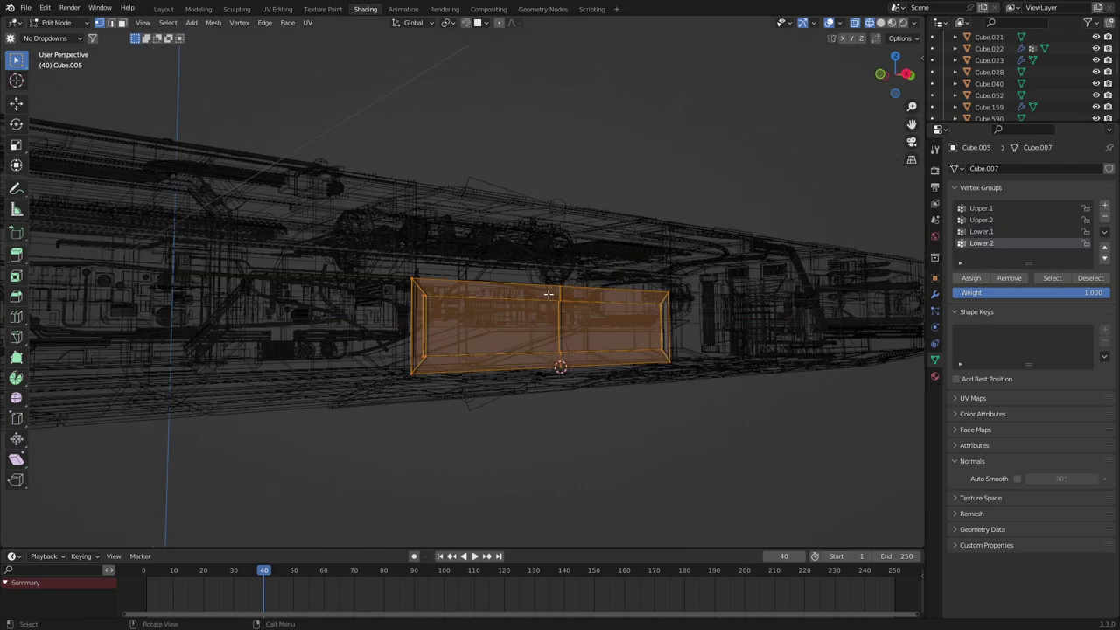
- Reveal the hidden panel sections, return to solid shading and leave mesh editing
key("alt+h")
key("z")
left_click(645, 296)
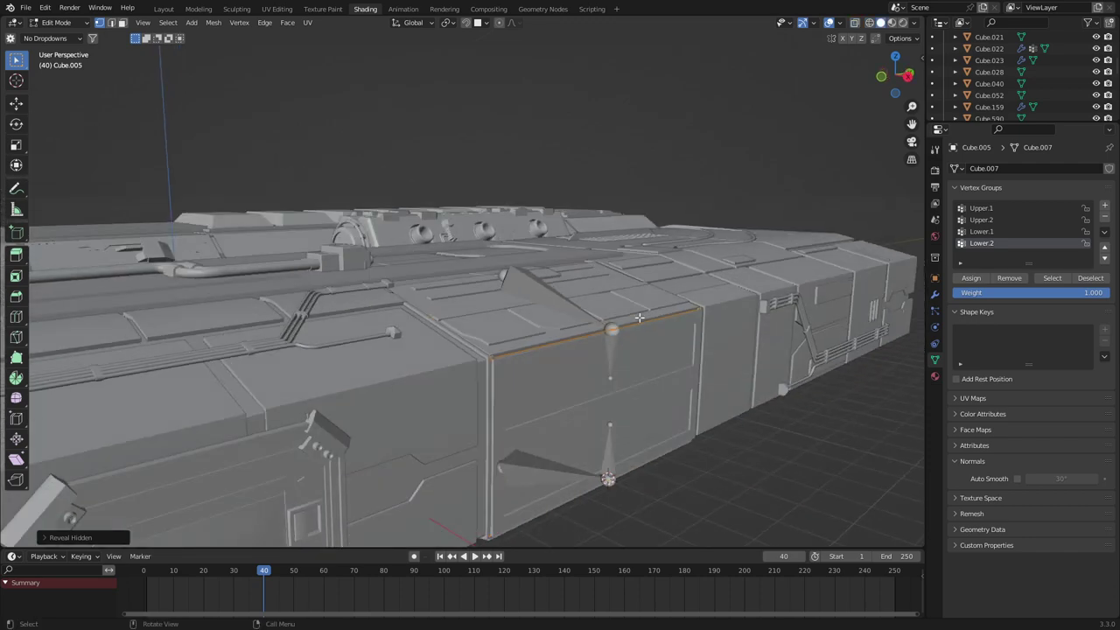
key("Tab")
- Select the ShipDoor armature and switch it to Pose Mode
left_click(501, 270)
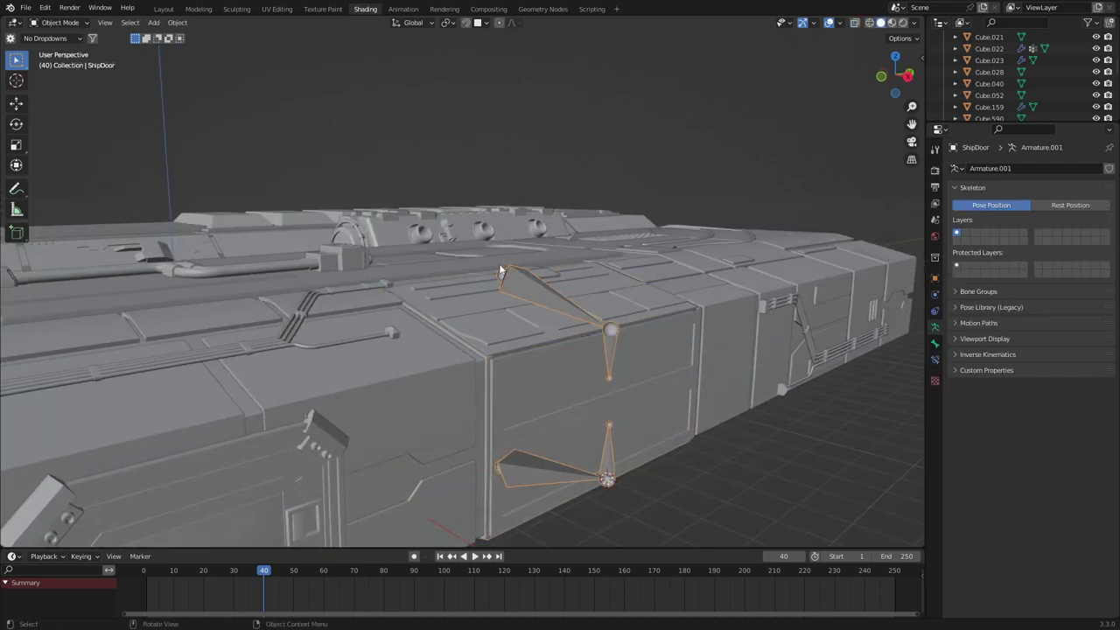
left_click(56, 22)
left_click(62, 61)
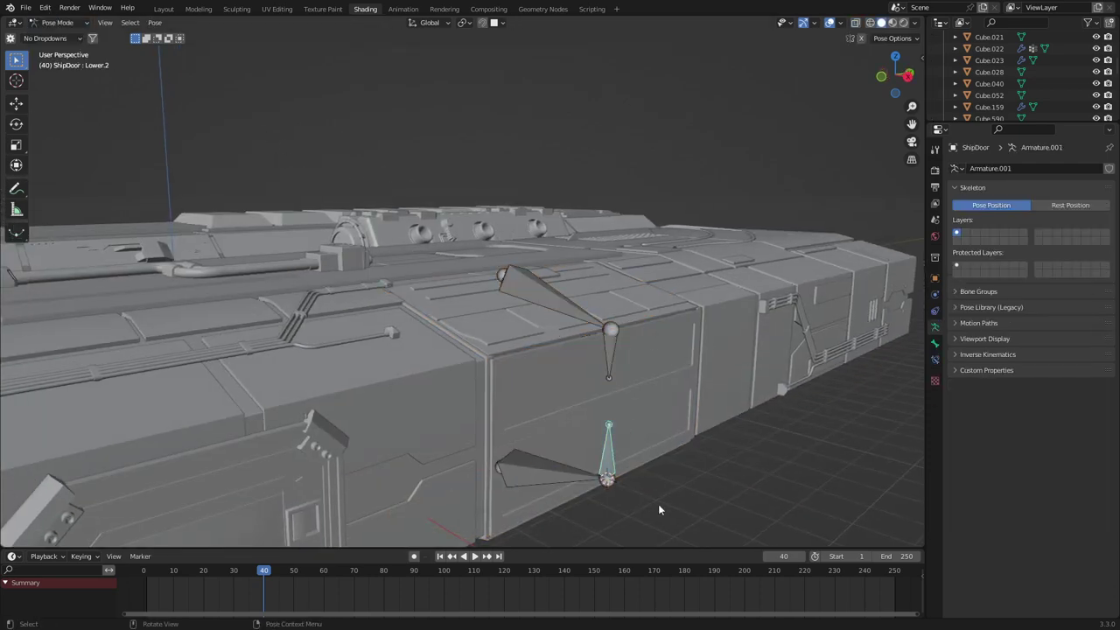
- Try rotating the Lower.2 bone about the global Y axis to test how its door section swings
key("r")
key("y")
right_click(691, 503)
key("r")
key("y")
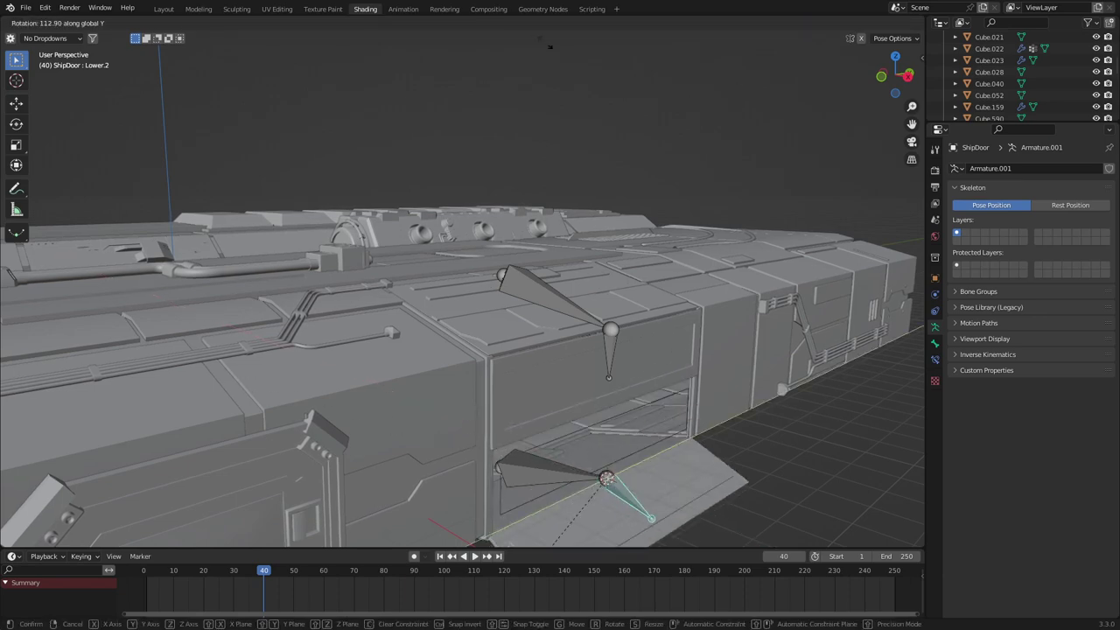
right_click(550, 45)
middle_click_drag(627, 474, 532, 364, "shift")
scroll(604, 418, "up", 4)
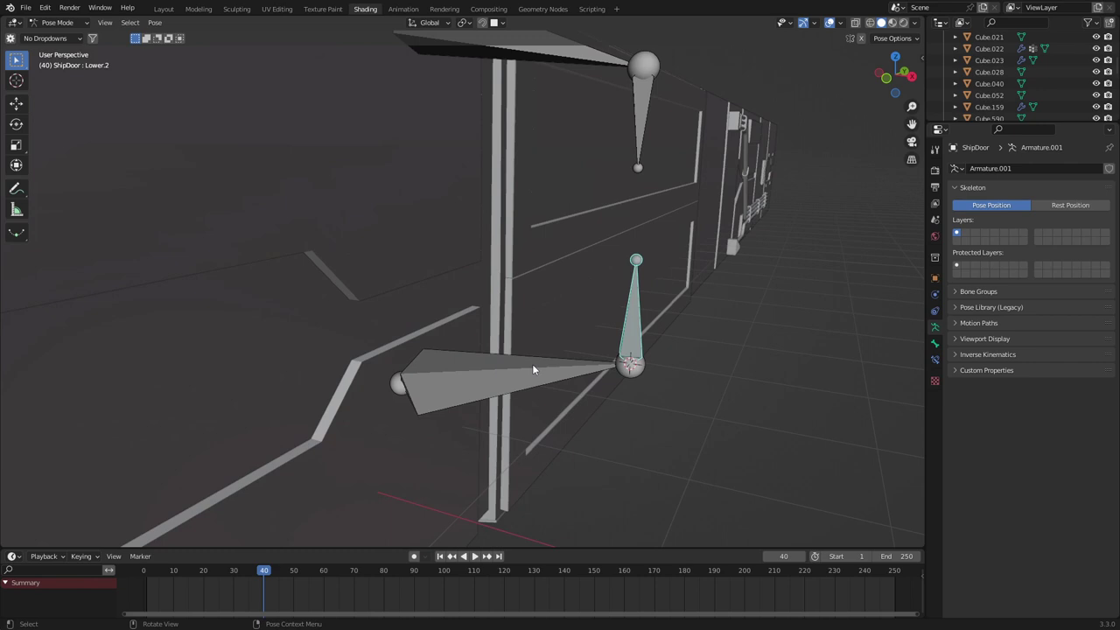
key("r")
key("y")
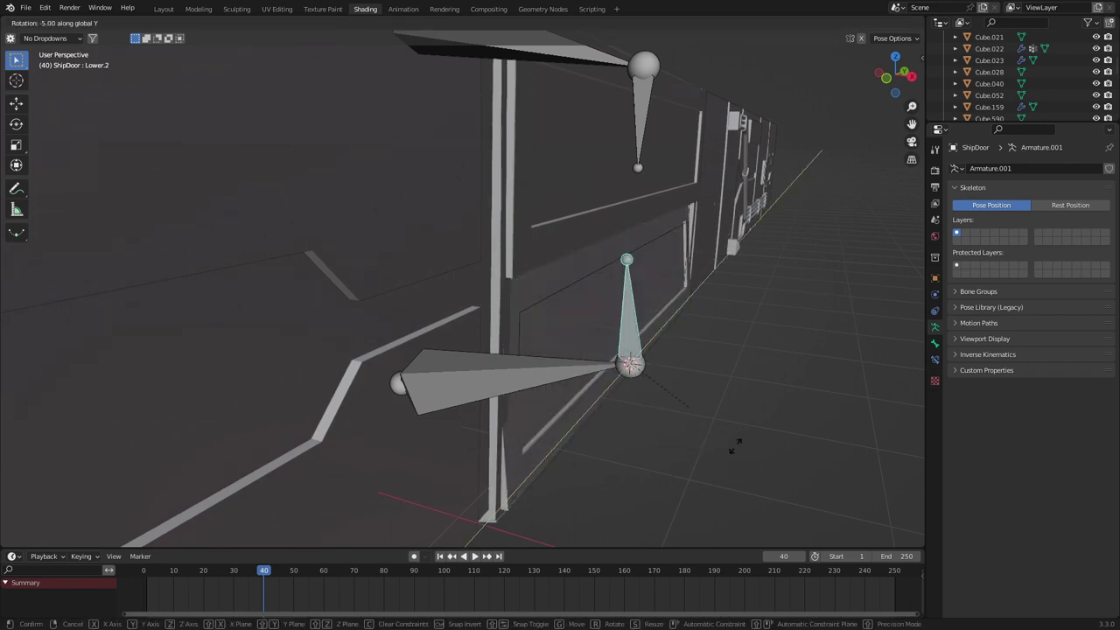
key("Escape")
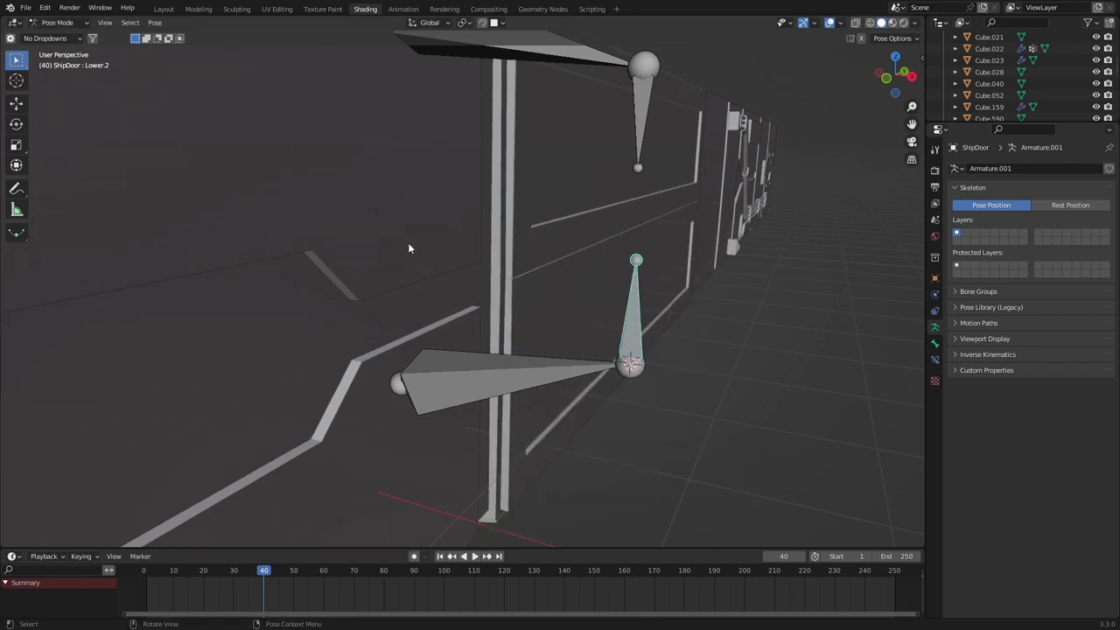
- Insert a Rotation keyframe at frame 10 for all ShipDoor bones in the closed pose
scroll(595, 455, "down", 5)
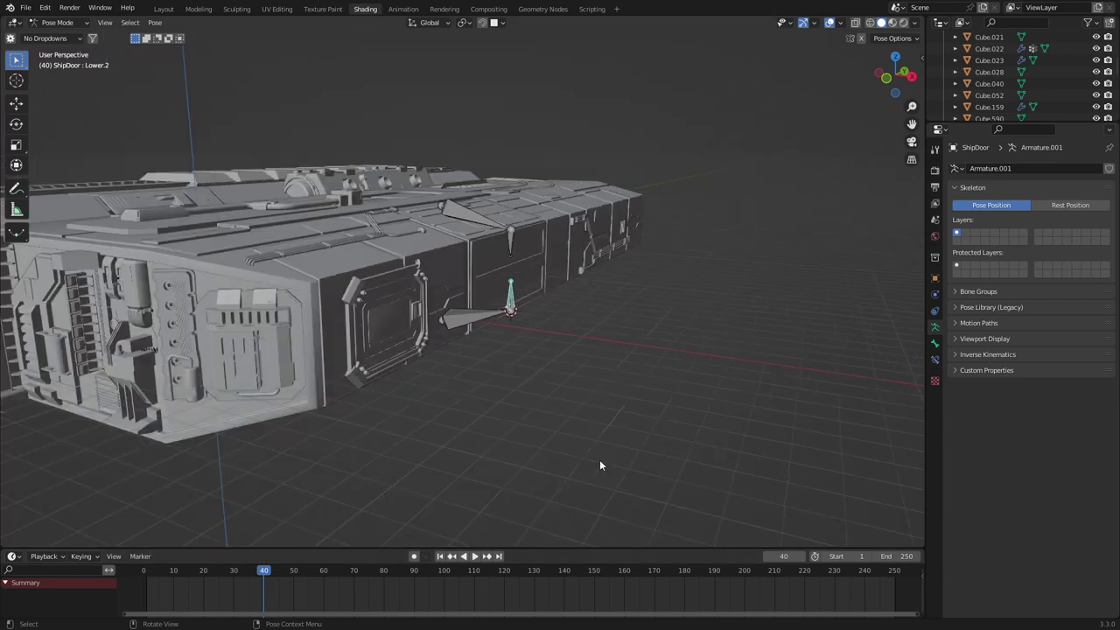
middle_click_drag(579, 426, 490, 200)
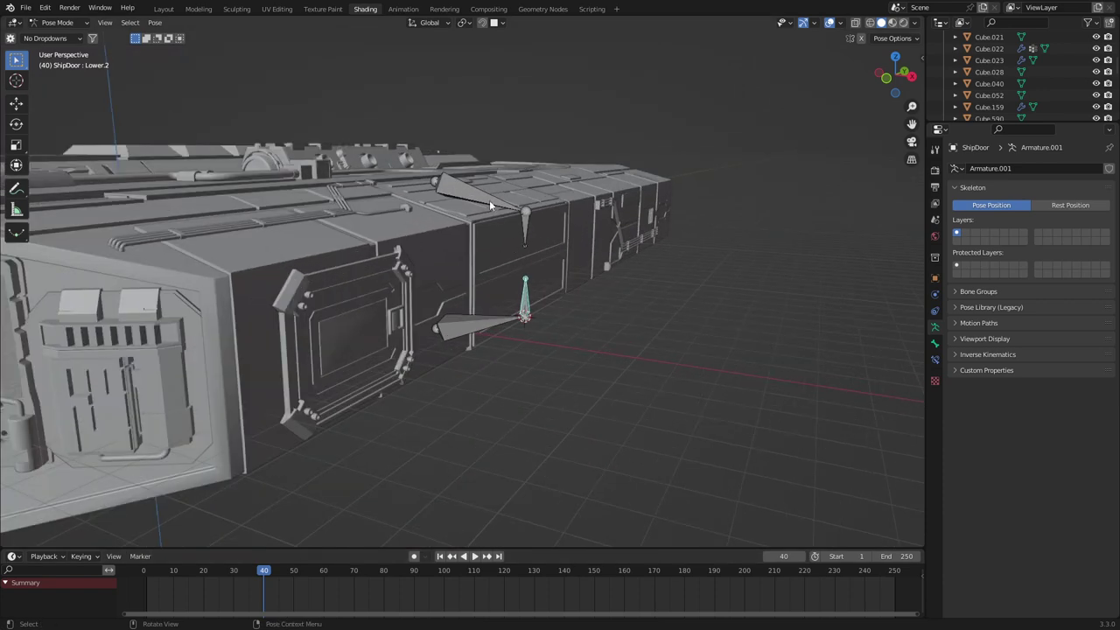
key("KP_1")
scroll(405, 277, "up", 5)
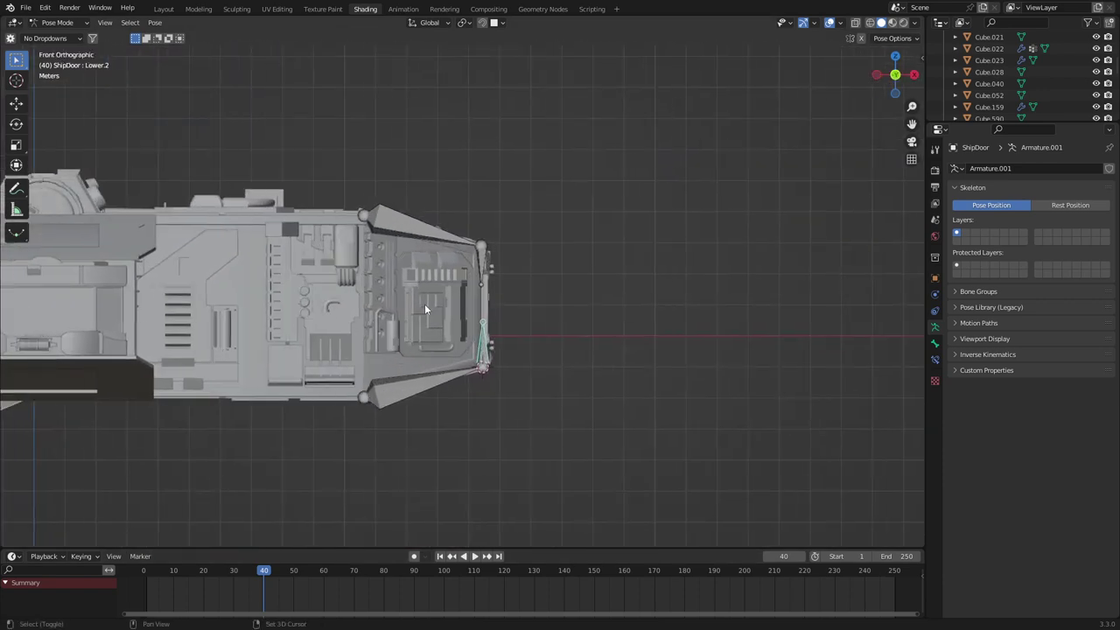
middle_click_drag(460, 301, 454, 335, "shift")
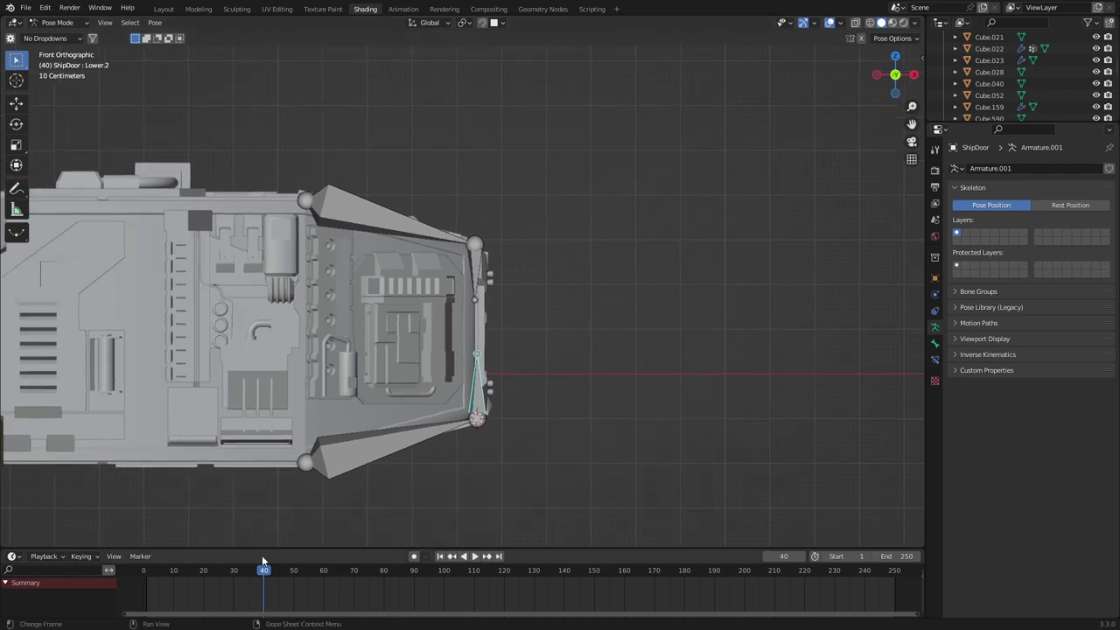
left_click_drag(263, 571, 173, 574)
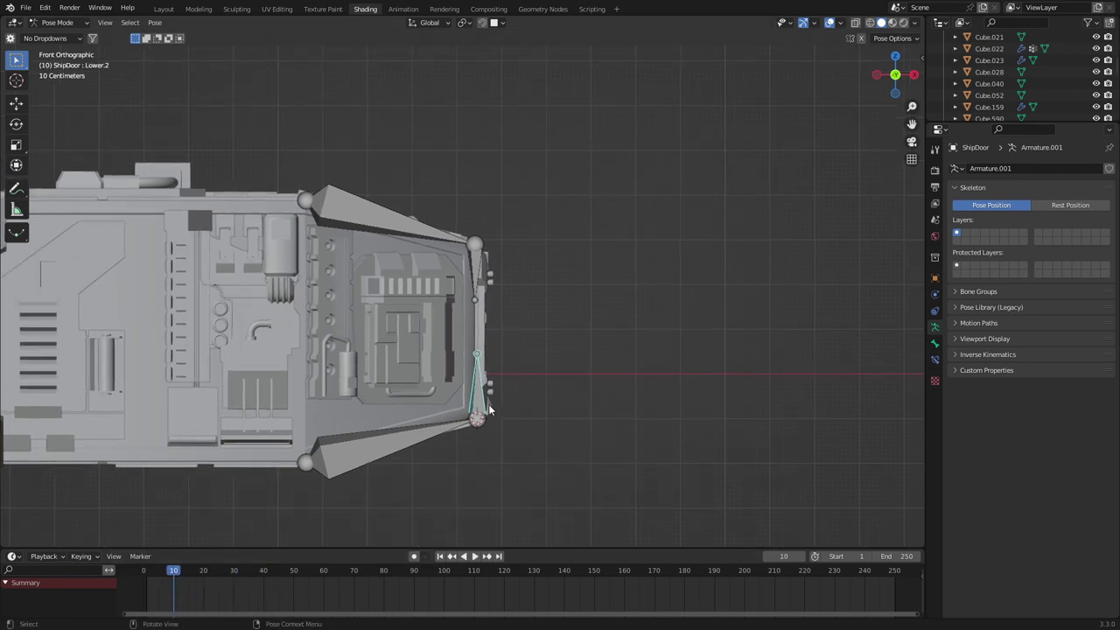
middle_click_drag(504, 385, 493, 388, "shift")
key("a")
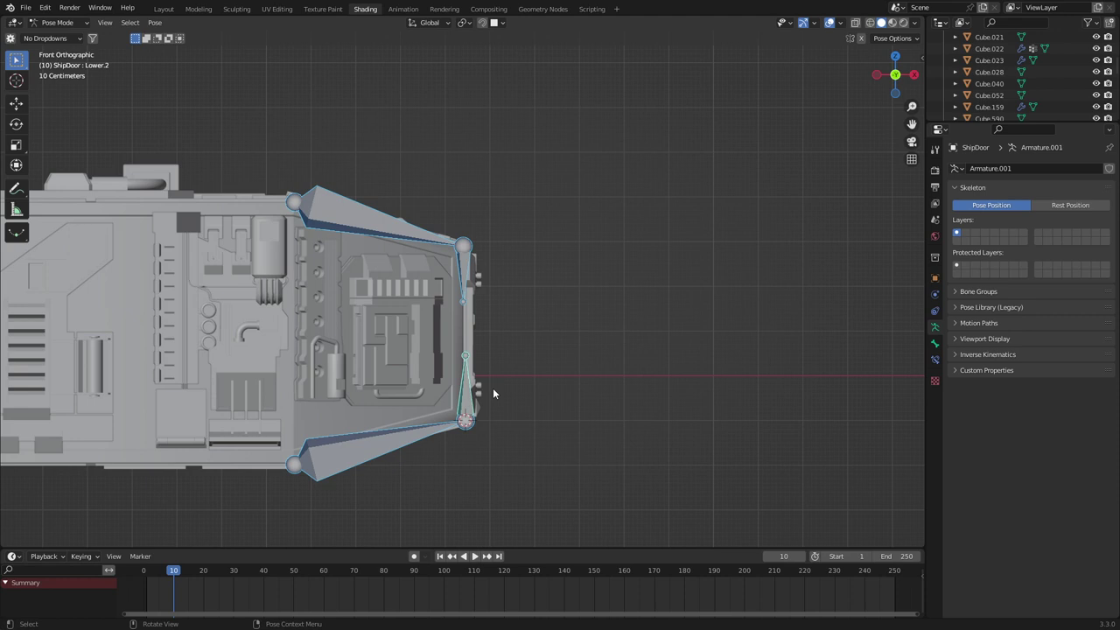
key("i")
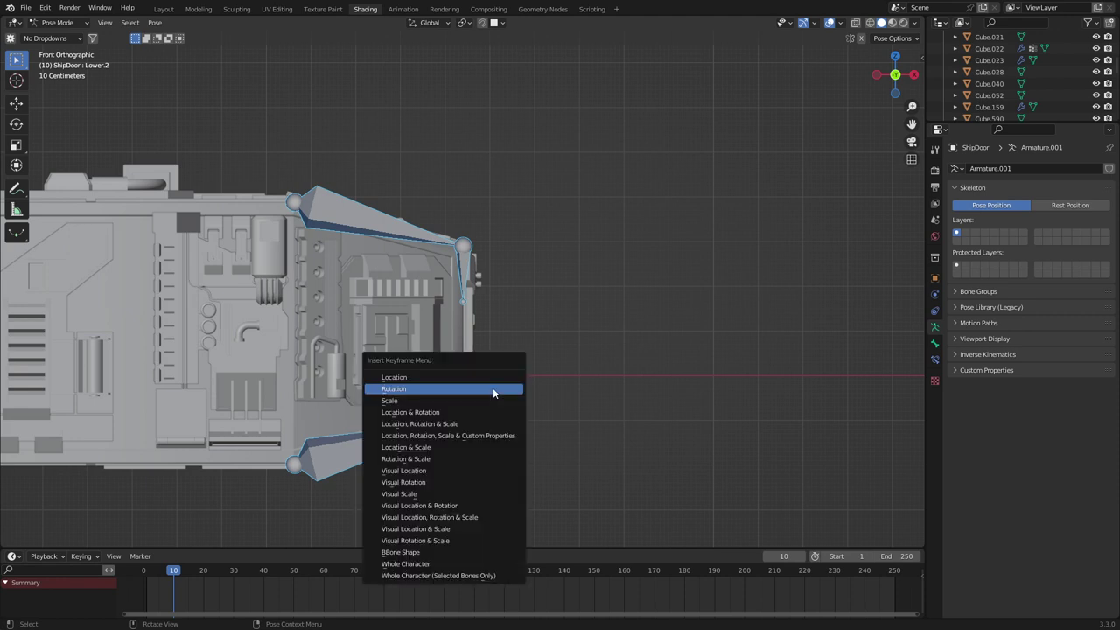
left_click(493, 390)
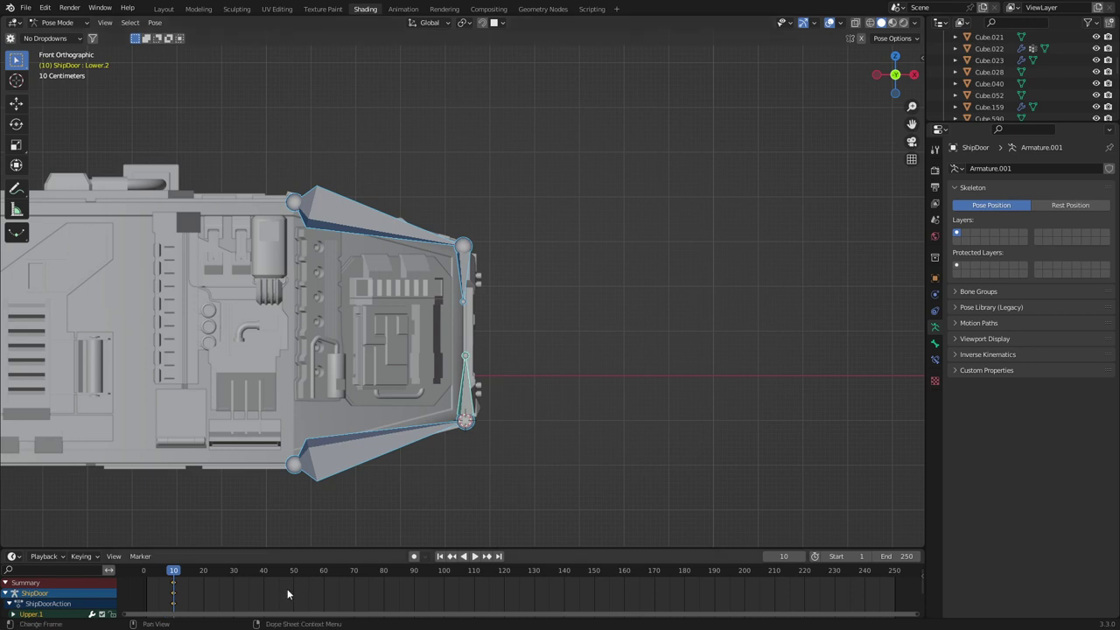
- At frame 120, rotate the Upper.1 and Upper.2 bones upward until the upper door extends nearly horizontally outward from the hull
left_click_drag(368, 591, 504, 592)
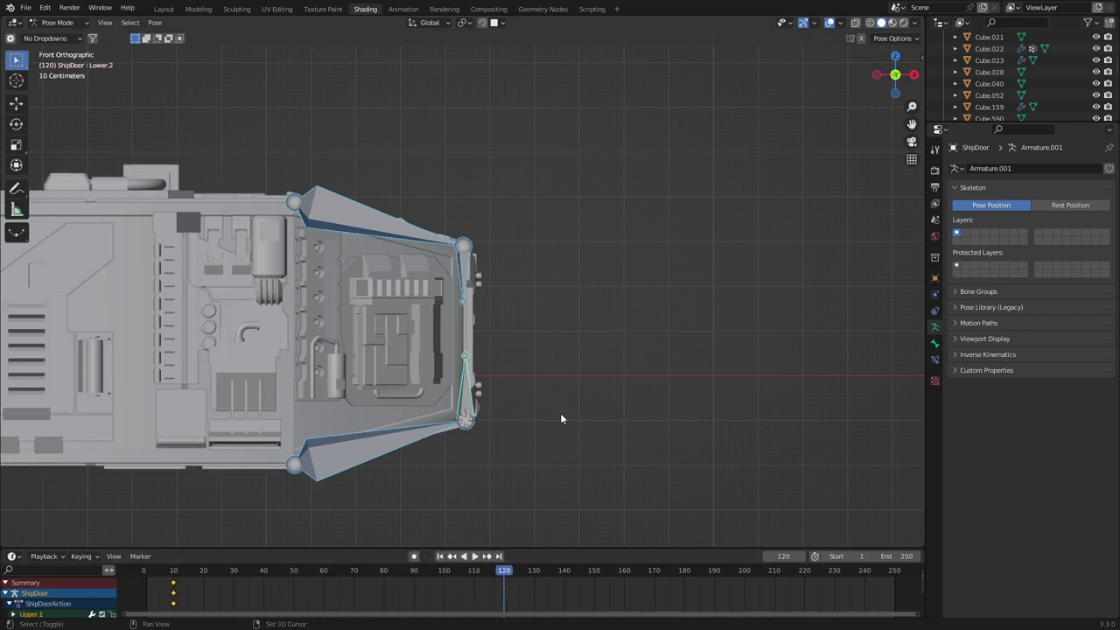
middle_click_drag(558, 332, 496, 367, "shift")
left_click(283, 266)
middle_click_drag(425, 312, 417, 311, "shift")
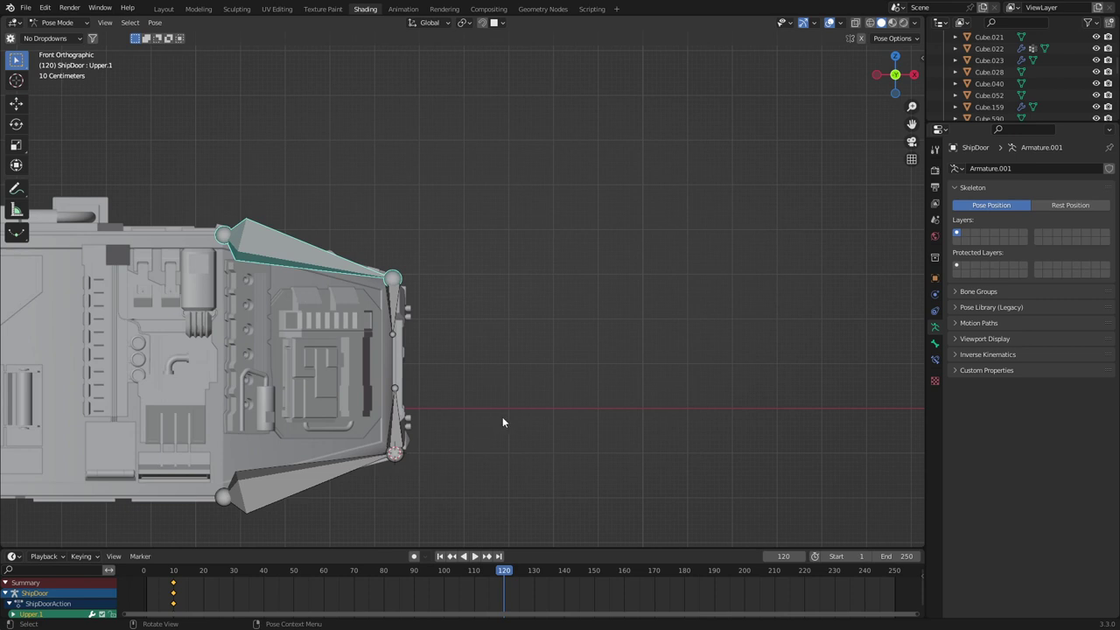
key("r")
left_click(533, 375)
left_click(400, 274)
key("r")
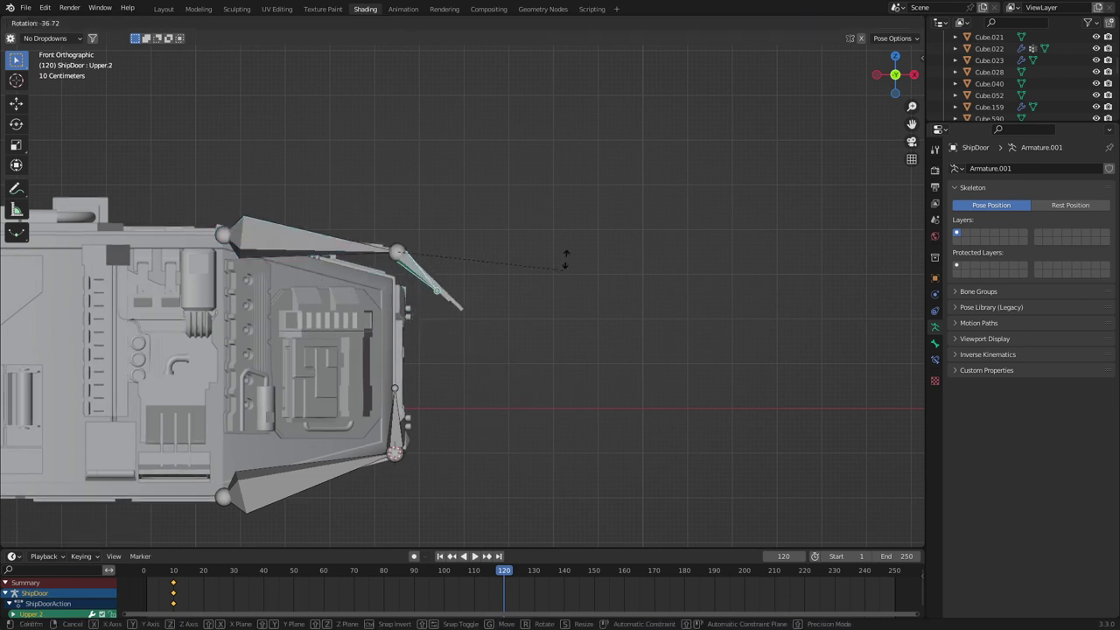
left_click(577, 155)
left_click(367, 254)
key("r")
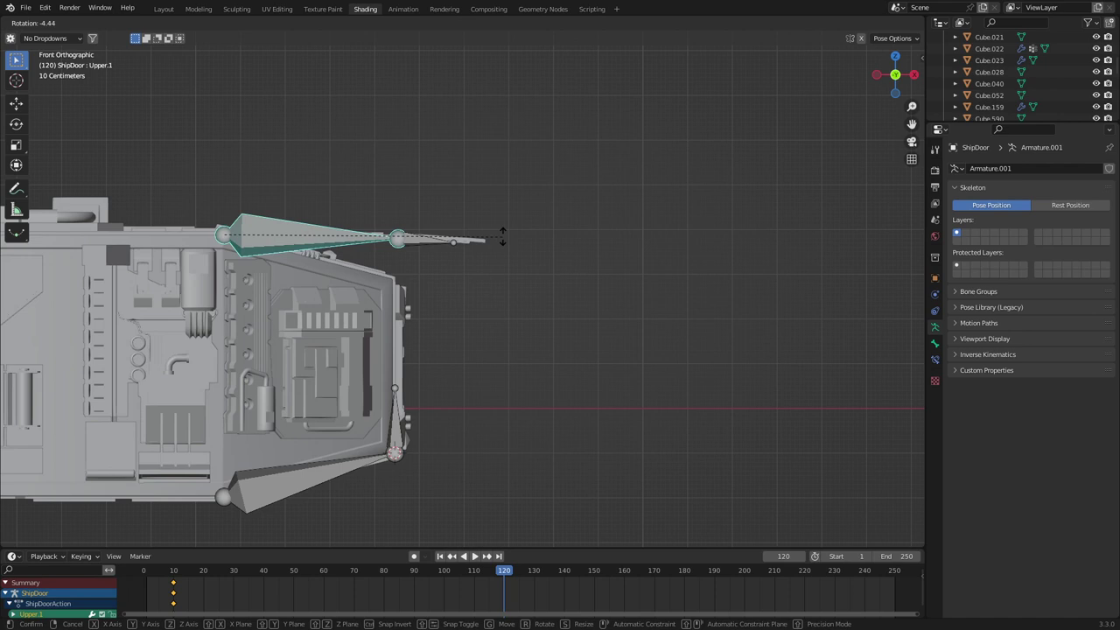
left_click(496, 242)
- Rotate the Lower.1 bone downward and swing Lower.2 outward so the lower door opens as a gently sloping ramp
middle_click_drag(483, 306, 471, 286, "shift")
middle_click_drag(351, 477, 341, 428, "shift")
left_click(341, 429)
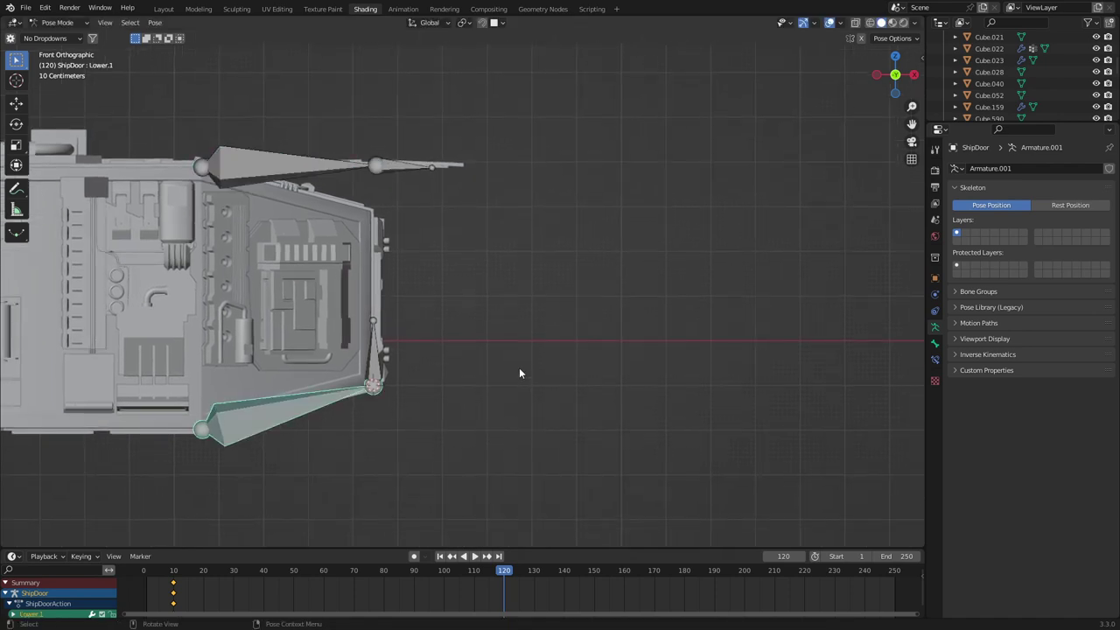
key("r")
left_click(515, 483)
left_click(395, 408)
key("r")
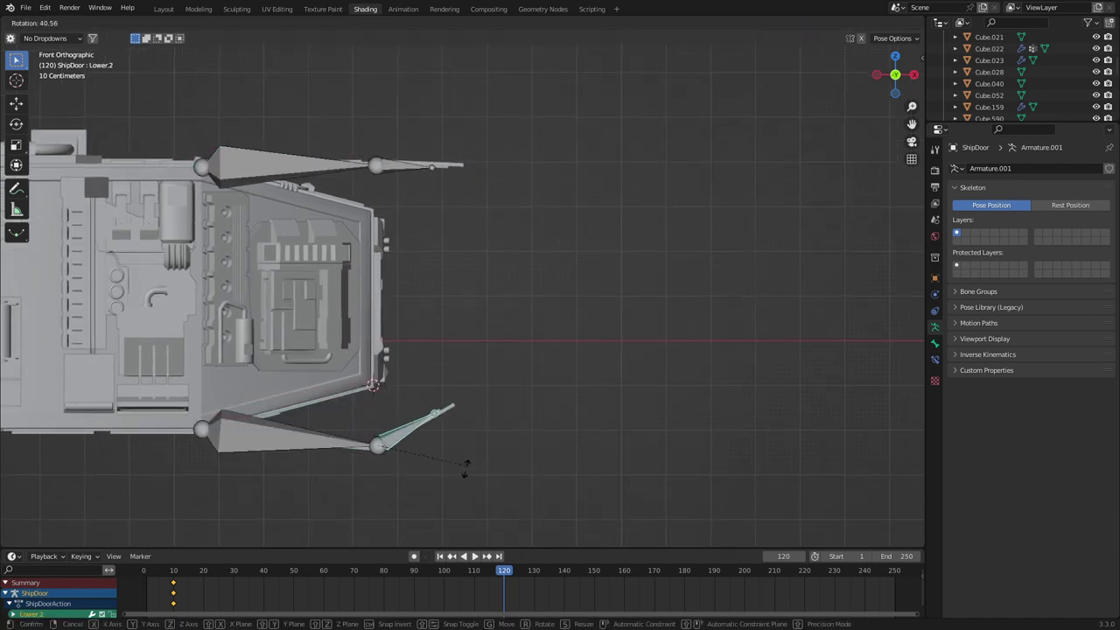
left_click(462, 525)
left_click(319, 446)
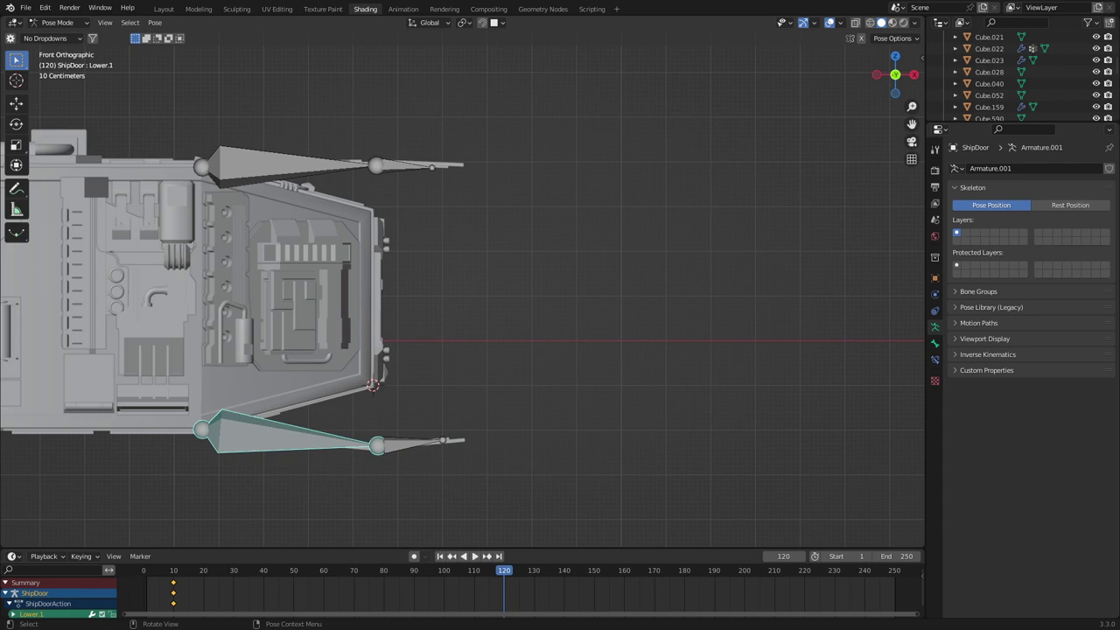
left_click(424, 445)
key("r")
left_click(560, 471)
- Insert a Rotation keyframe at frame 120 for all ShipDoor bones in the open pose
middle_click_drag(560, 470, 430, 373)
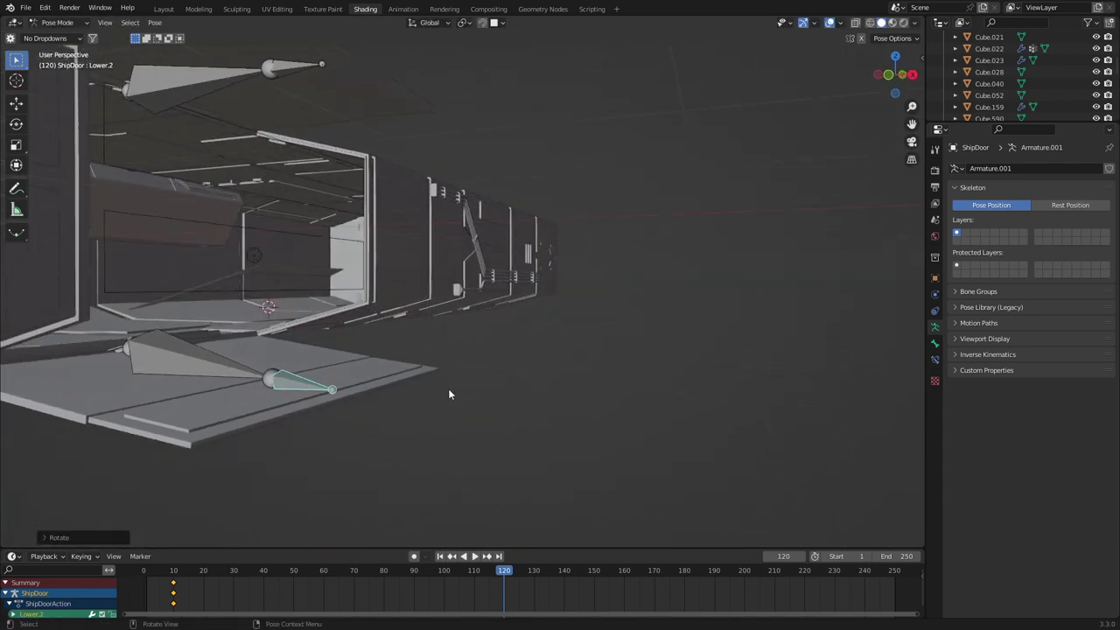
scroll(382, 349, "down", 1)
key("a")
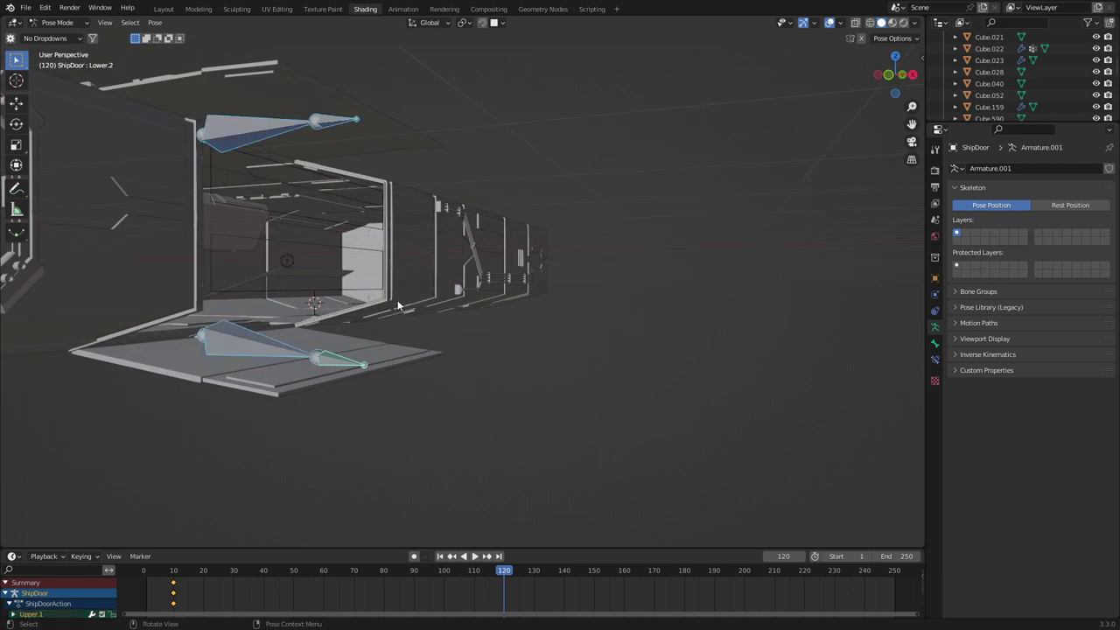
key("i")
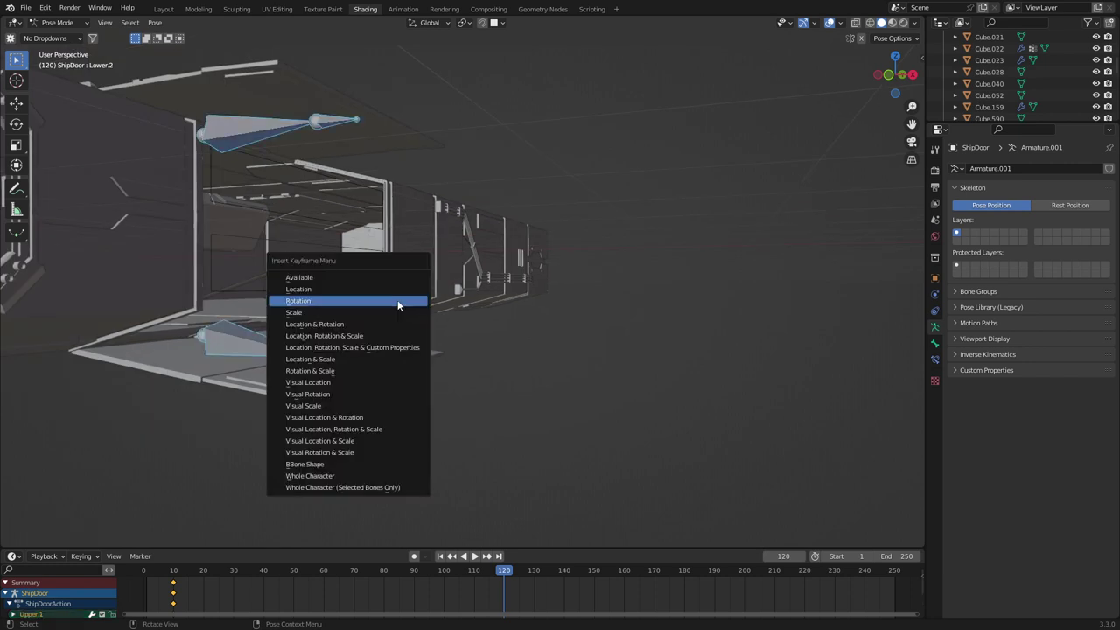
left_click(398, 305)
- Play the animation from frame 0 to check the door's opening motion
middle_click_drag(386, 323, 455, 324, "shift")
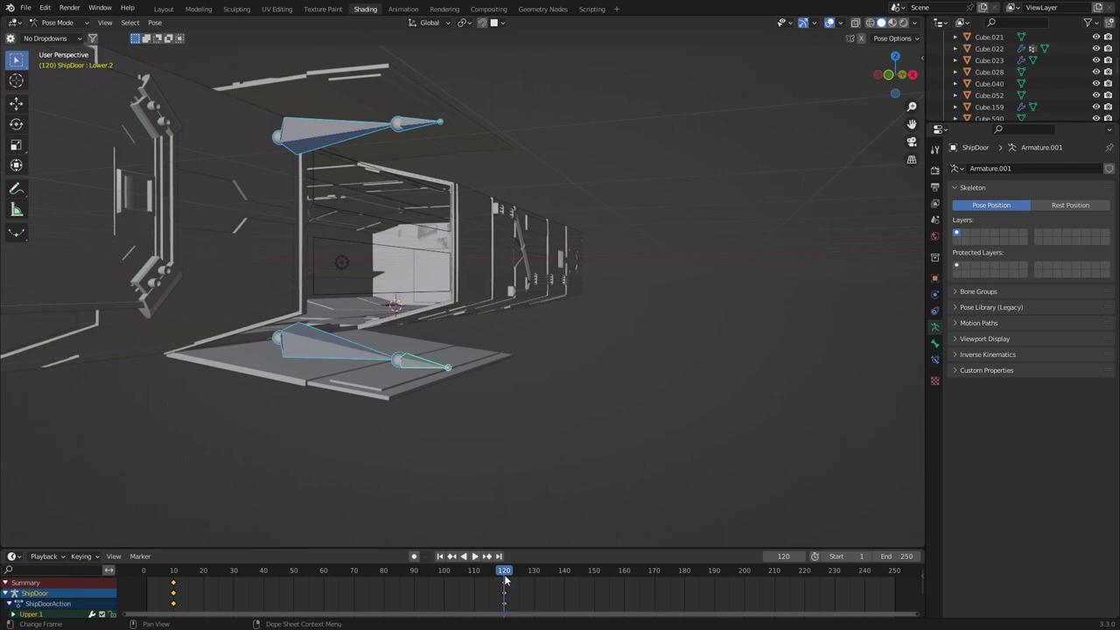
left_click_drag(505, 574, 144, 571)
key("space")
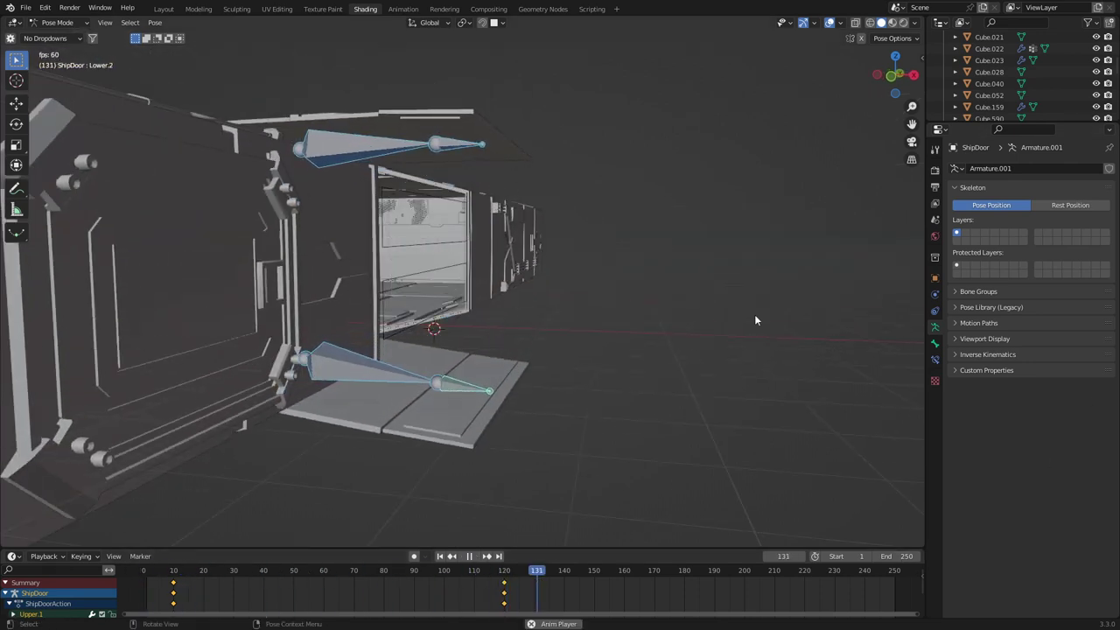
key("space")
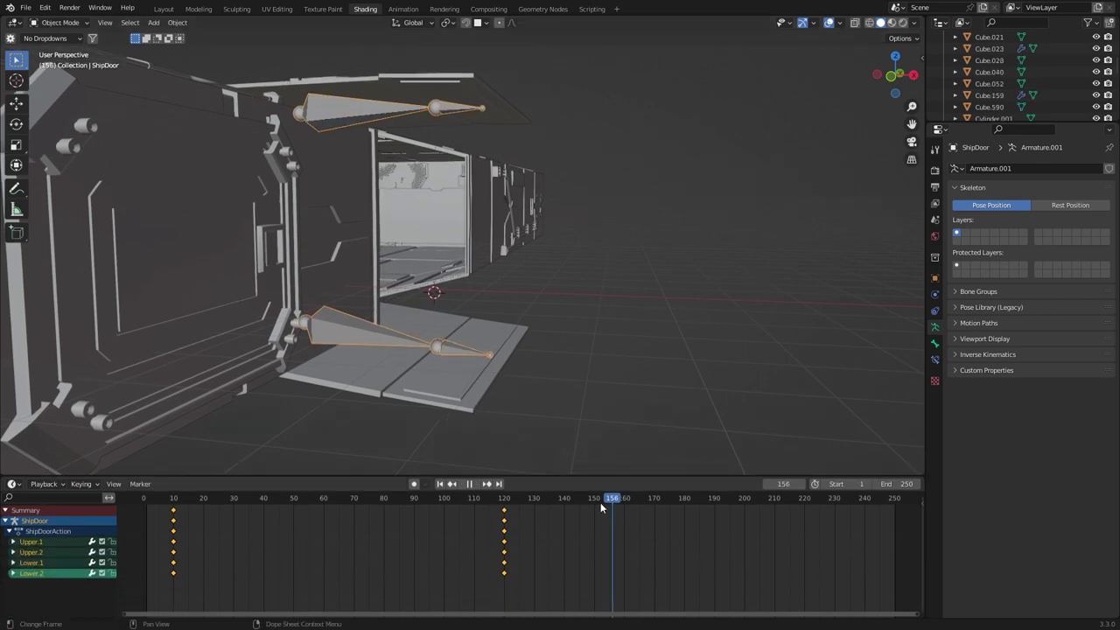
- Replay the door's opening animation from the beginning of the timeline
left_click(150, 495)
key("space")
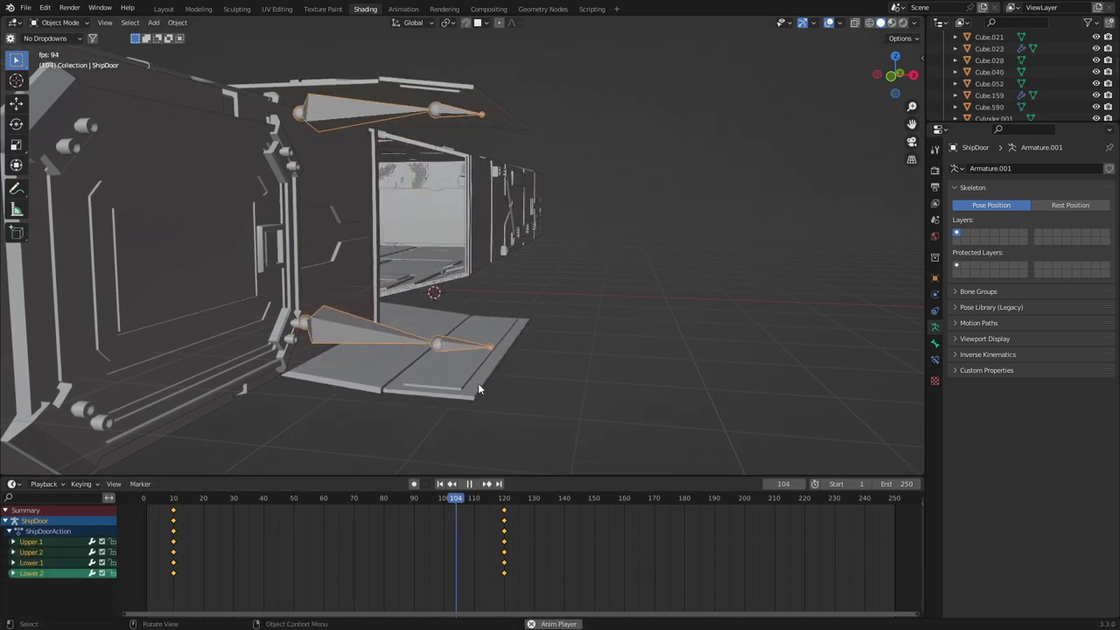
key("space")
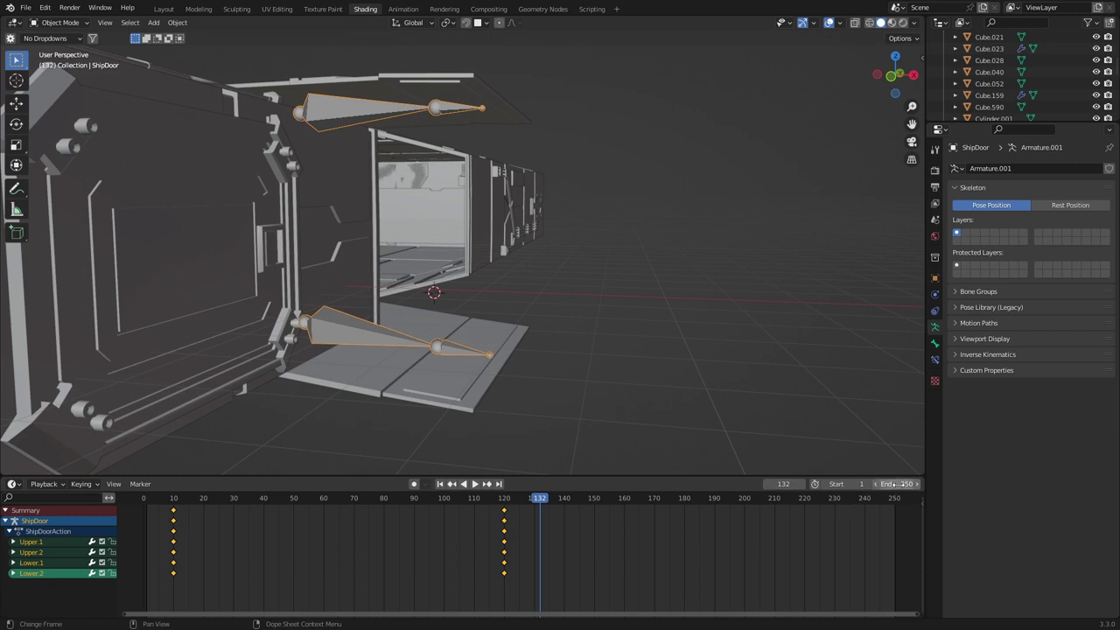
- Set the animation's end frame to 150 and fit the timeline to the frame range
left_click(901, 487)
type("150")
key("Return")
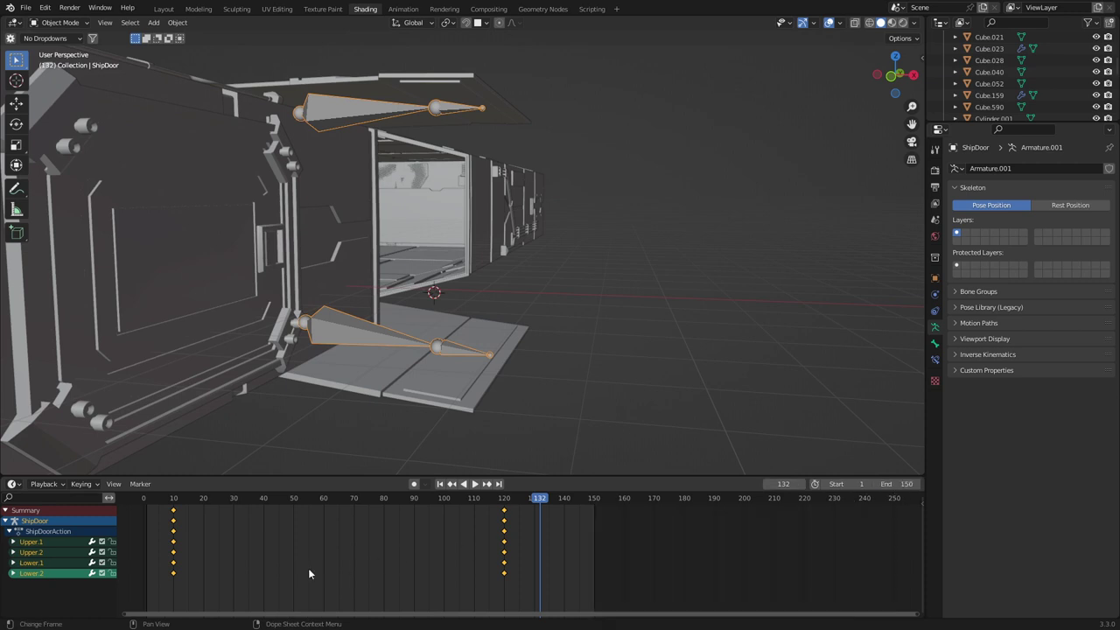
key("Home")
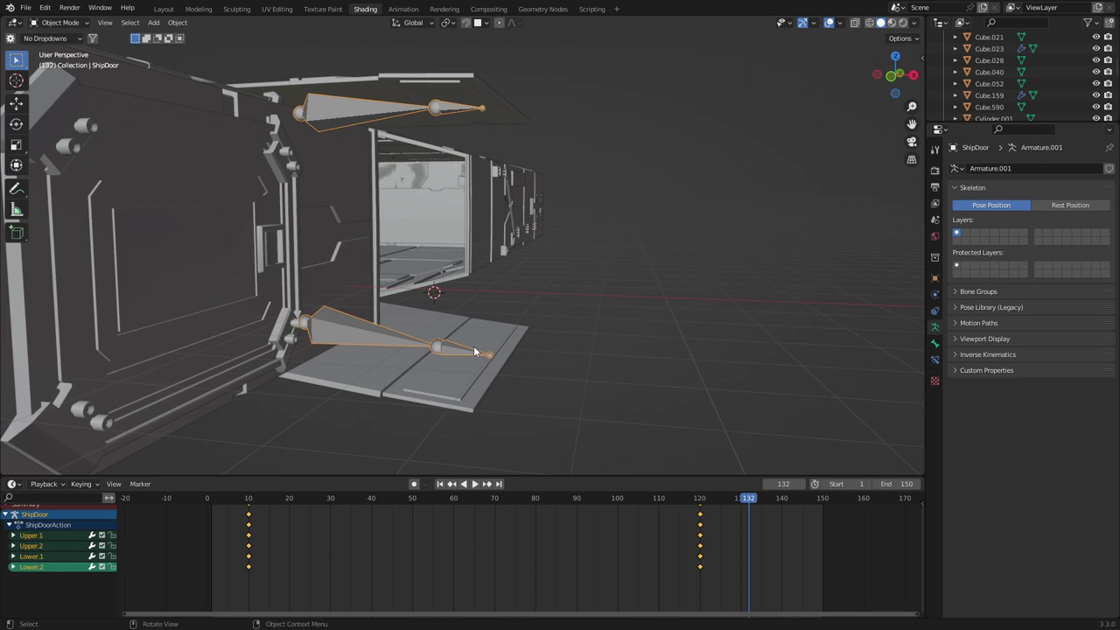
- In Pose Mode, move the starting keyframes of the Upper.2 and Lower.2 bones to frame 4
left_click_drag(229, 495, 293, 495)
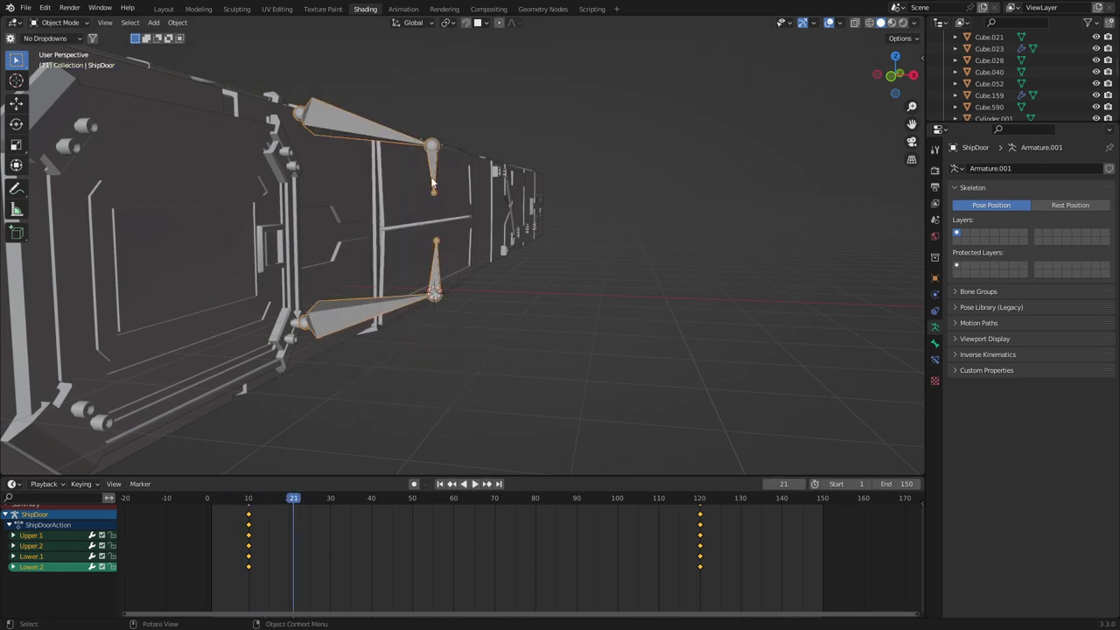
left_click(57, 22)
left_click(52, 62)
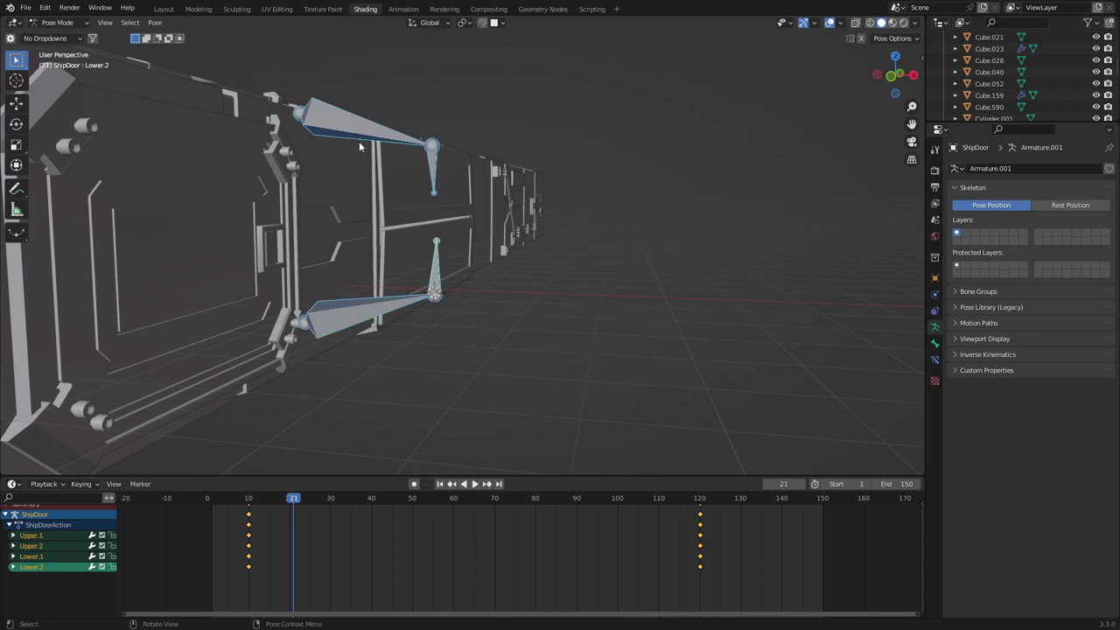
left_click(437, 182)
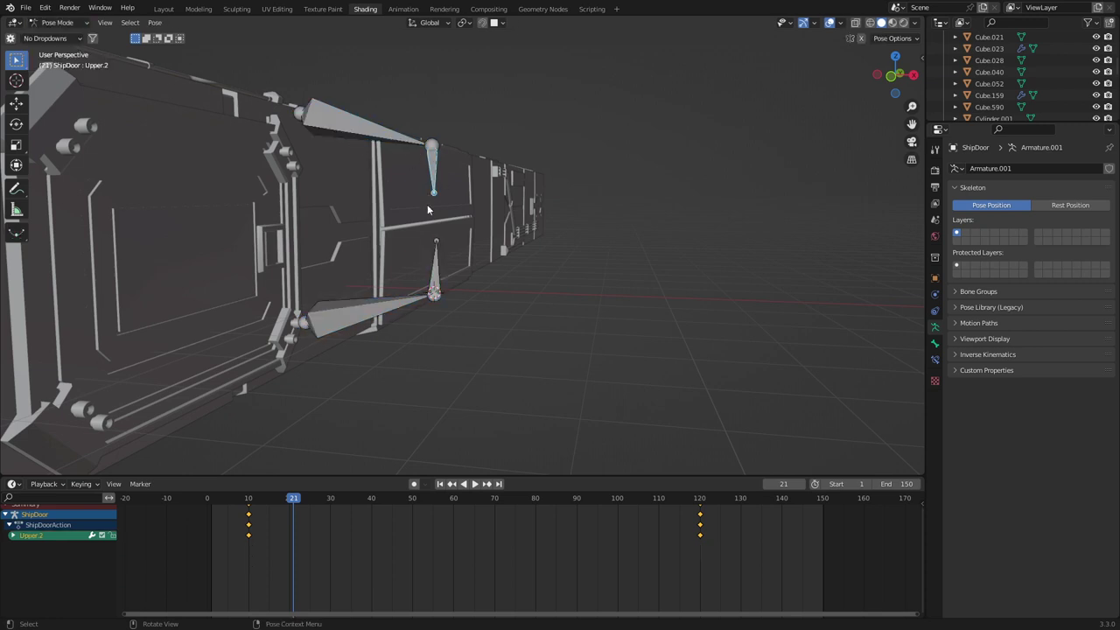
left_click(440, 273, "shift")
middle_click_drag(283, 566, 291, 588)
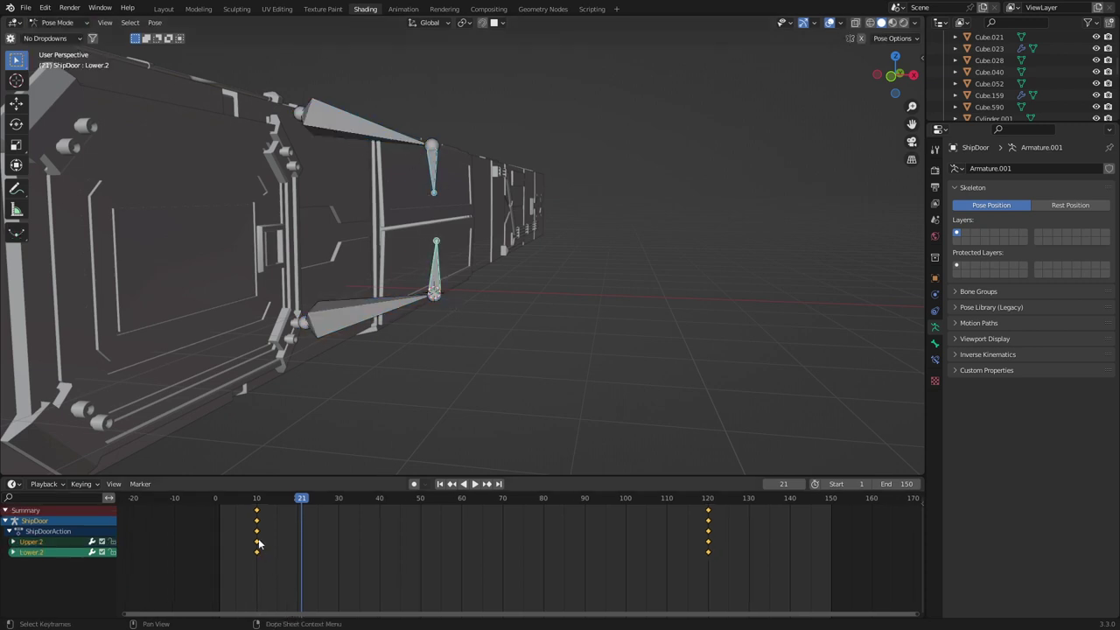
left_click(256, 543)
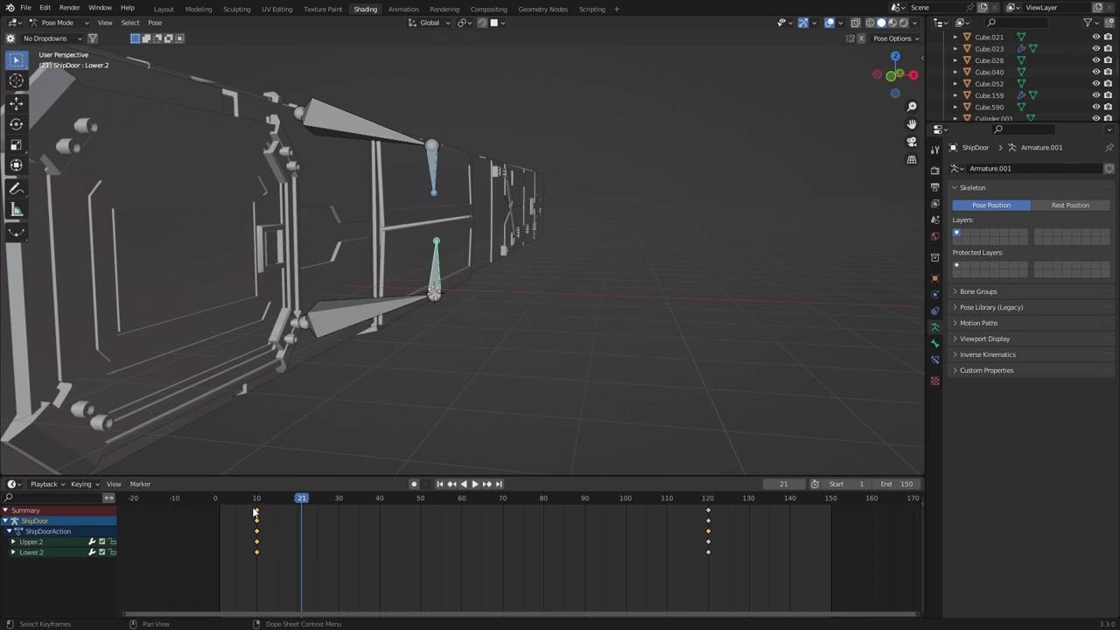
left_click_drag(257, 509, 232, 511)
- Play the animation from frame 0 to check the staggered start of the outer door sections
key("shift+Left")
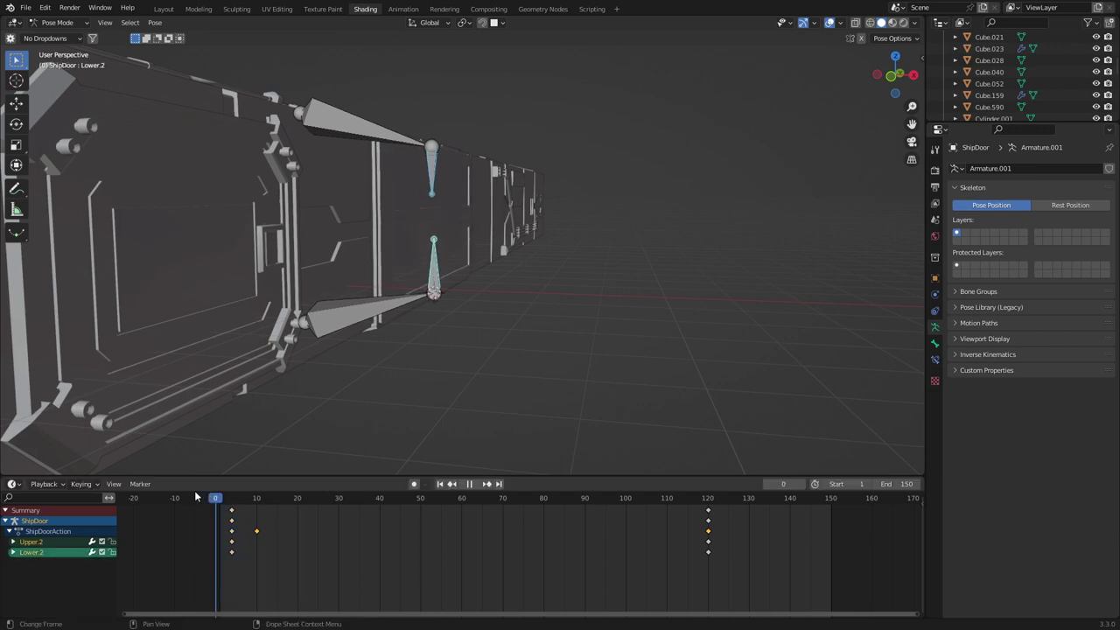
key("space")
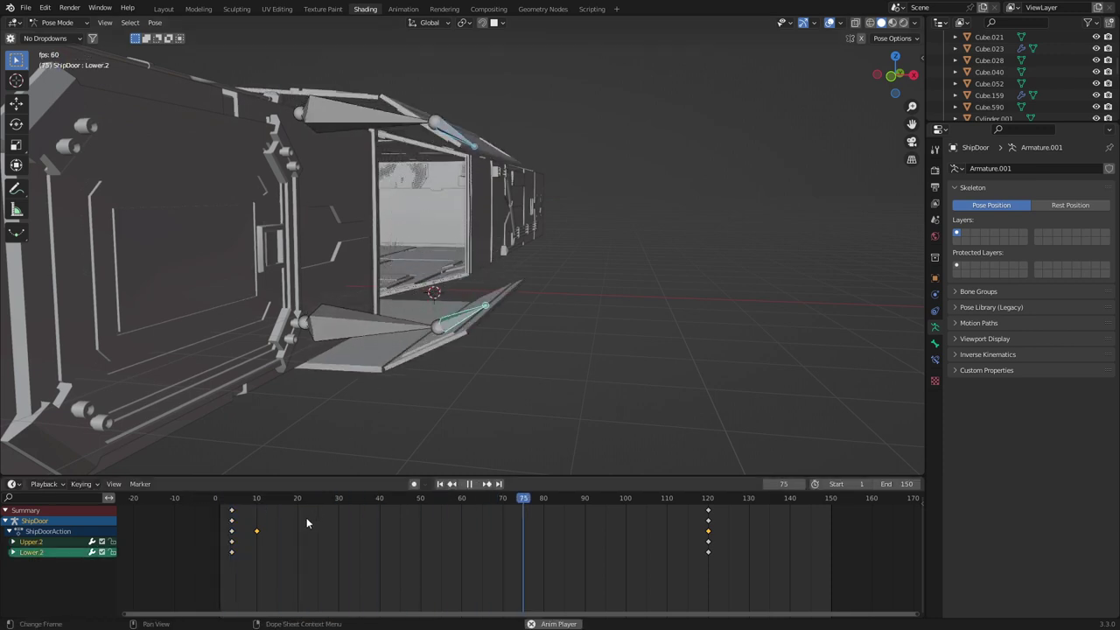
key("space")
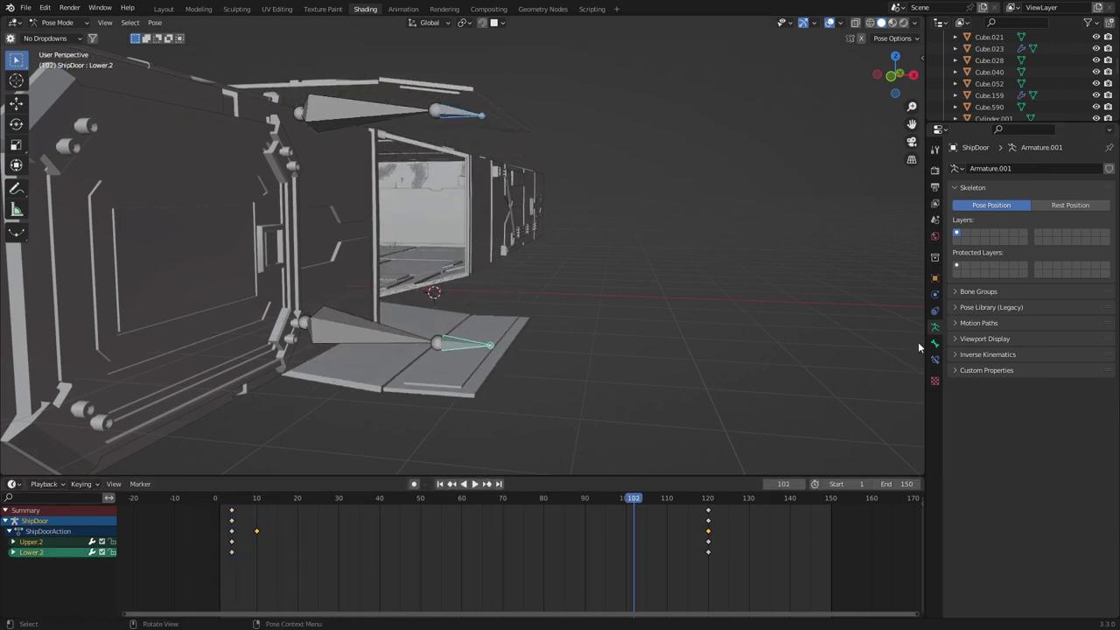
- Turn off the In Front viewport display for the ShipDoor armature
left_click(935, 278)
left_click(1019, 461)
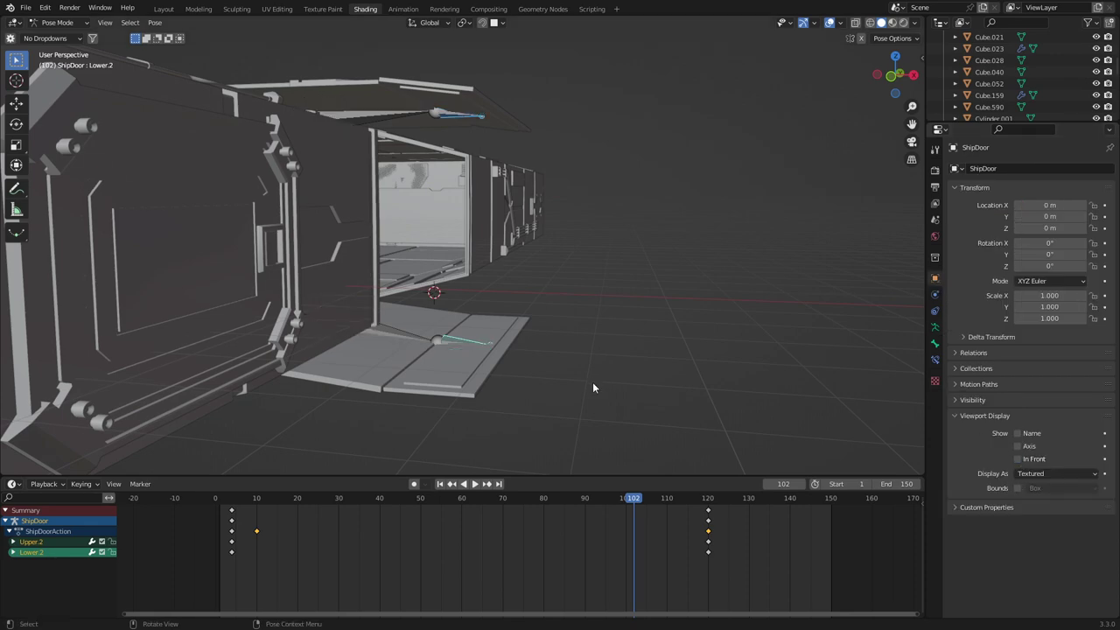
mouse_move(592, 385)
middle_mouse_down()
mouse_move(533, 401)
mouse_move(301, 256)
middle_mouse_up()
middle_click_drag(369, 219, 382, 249)
- Play the start of the animation while examining the closed door on the hull from a different angle
left_click(206, 495)
key("space")
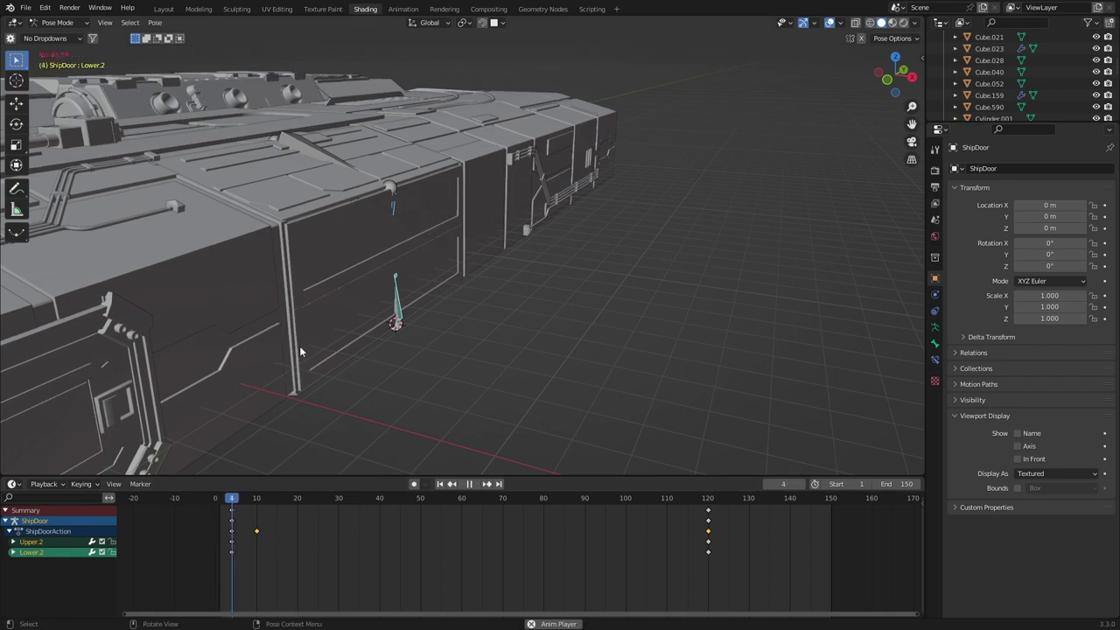
middle_click_drag(307, 156, 446, 288)
key("space")
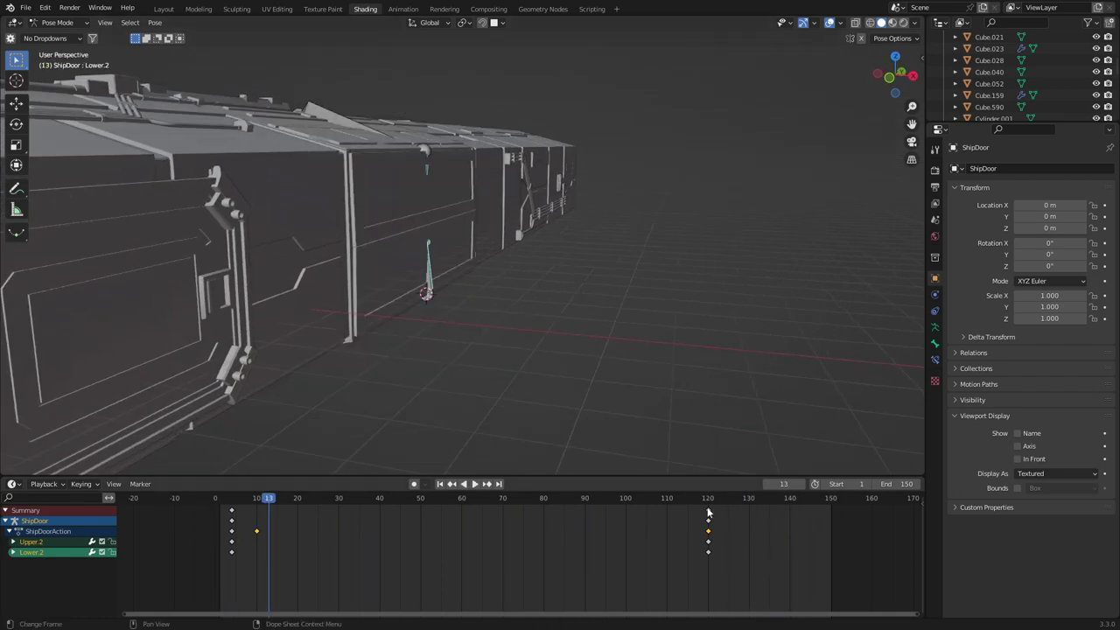
- Extend the animation's end frame to 183 and duplicate the frame 120 keyframes of all ShipDoor bones to frame 140
left_click_drag(907, 484, 936, 484)
left_click_drag(574, 497, 640, 498)
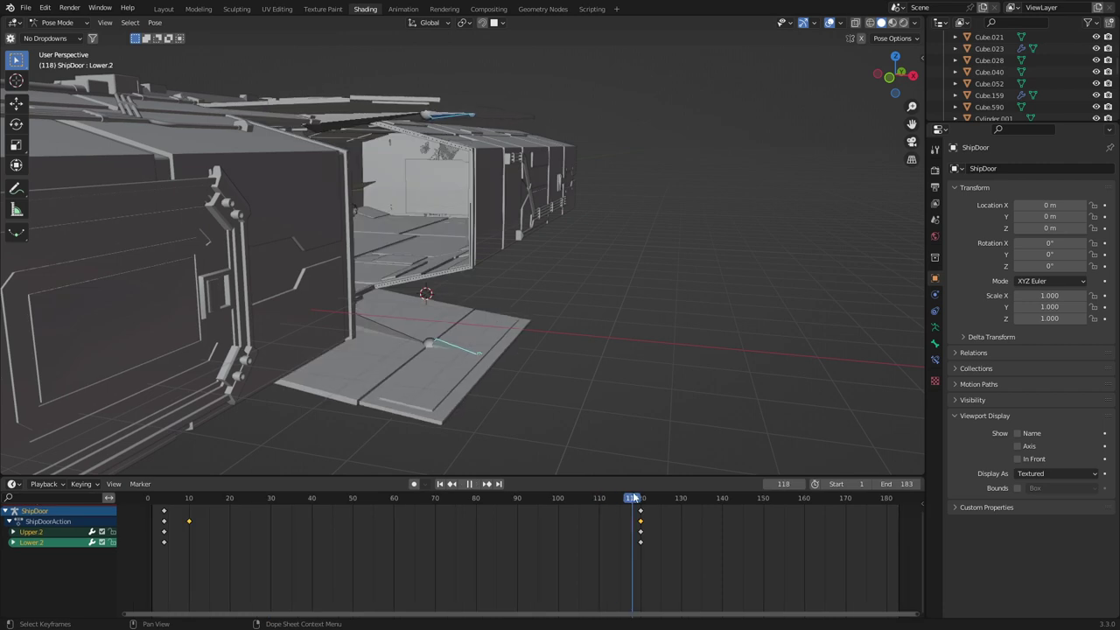
left_click(639, 516)
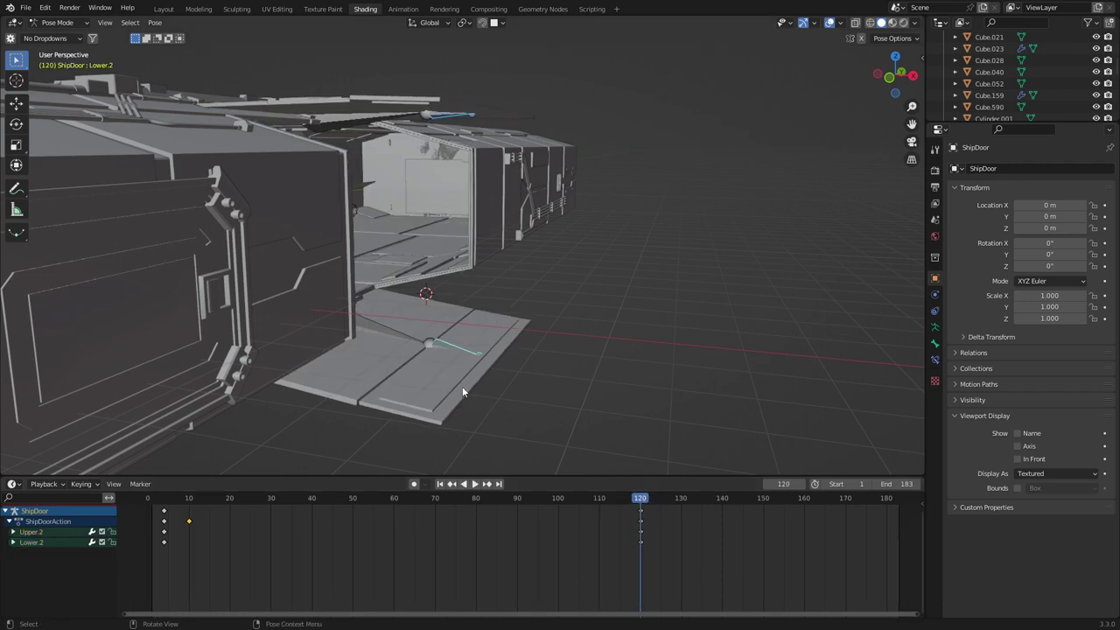
key("a")
left_click(643, 517)
middle_click_drag(627, 507, 471, 629)
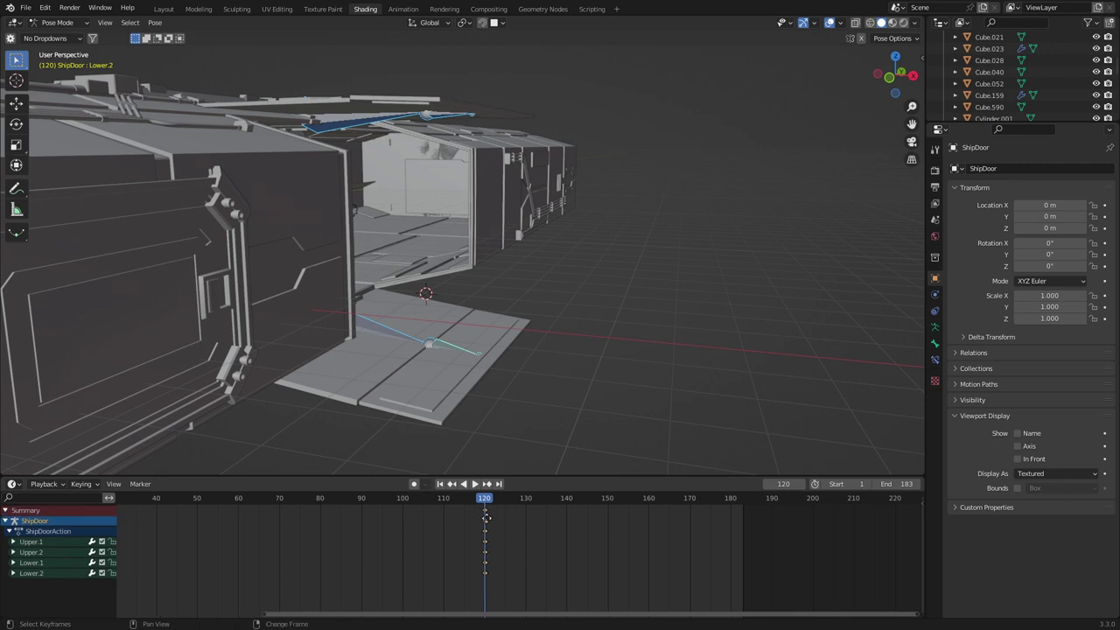
key("shift+d")
left_click(568, 525)
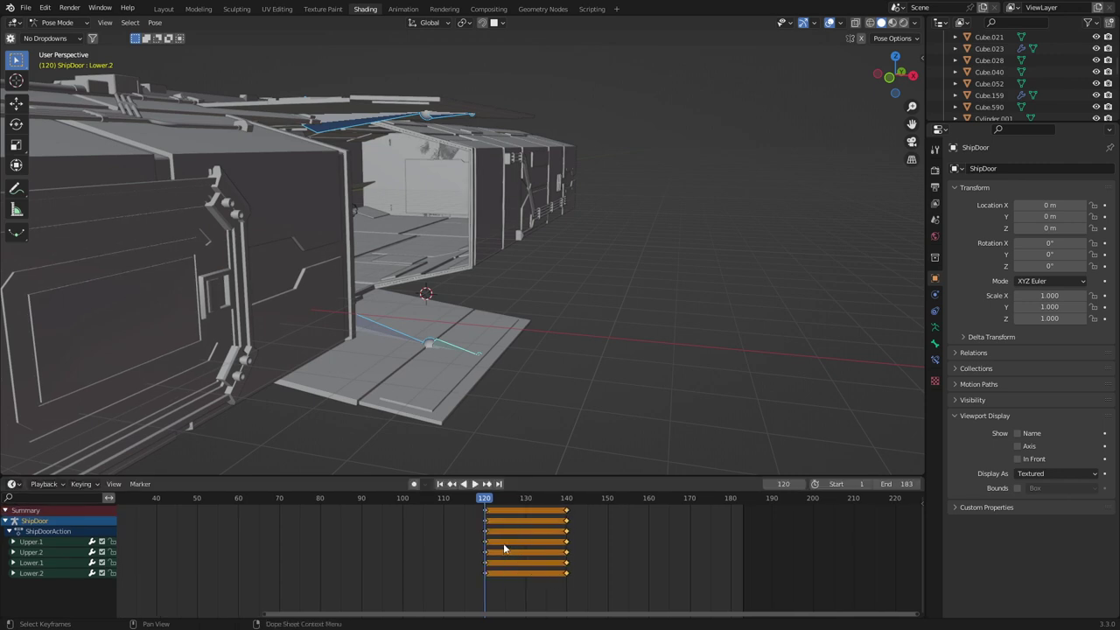
- Set the interpolation of the selected ShipDoor bone keyframes to Back
left_click(464, 484)
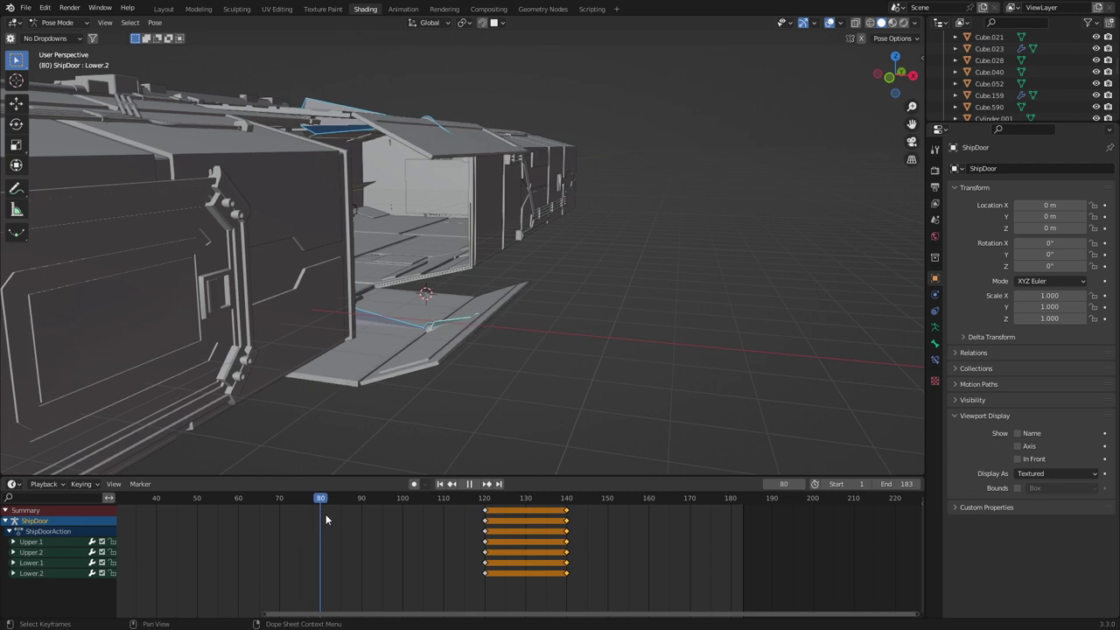
left_click_drag(325, 514, 567, 547)
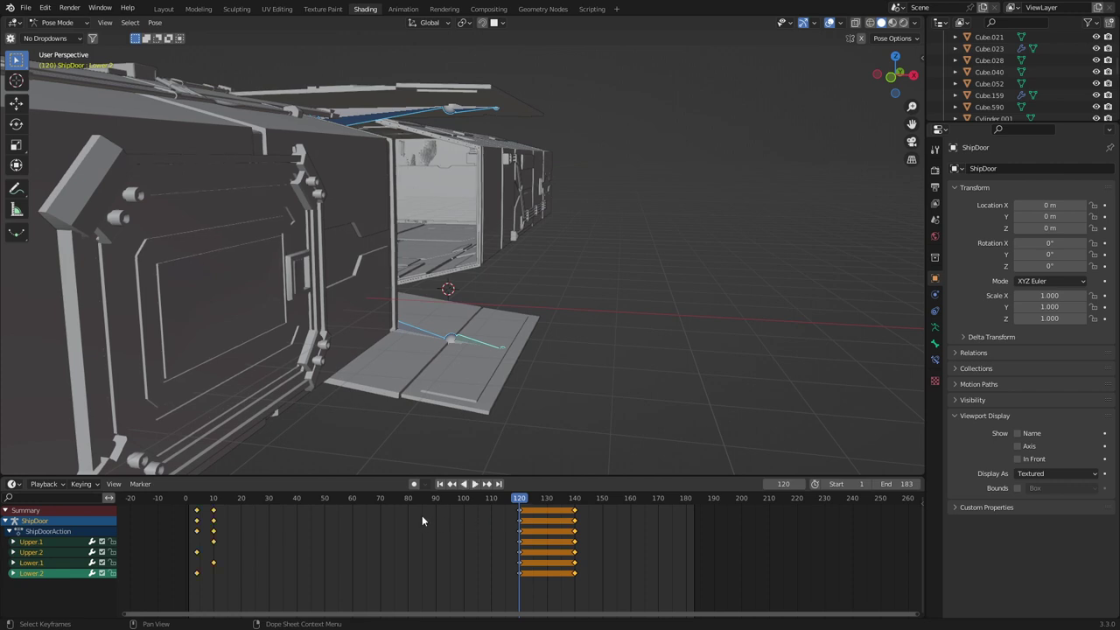
key("t")
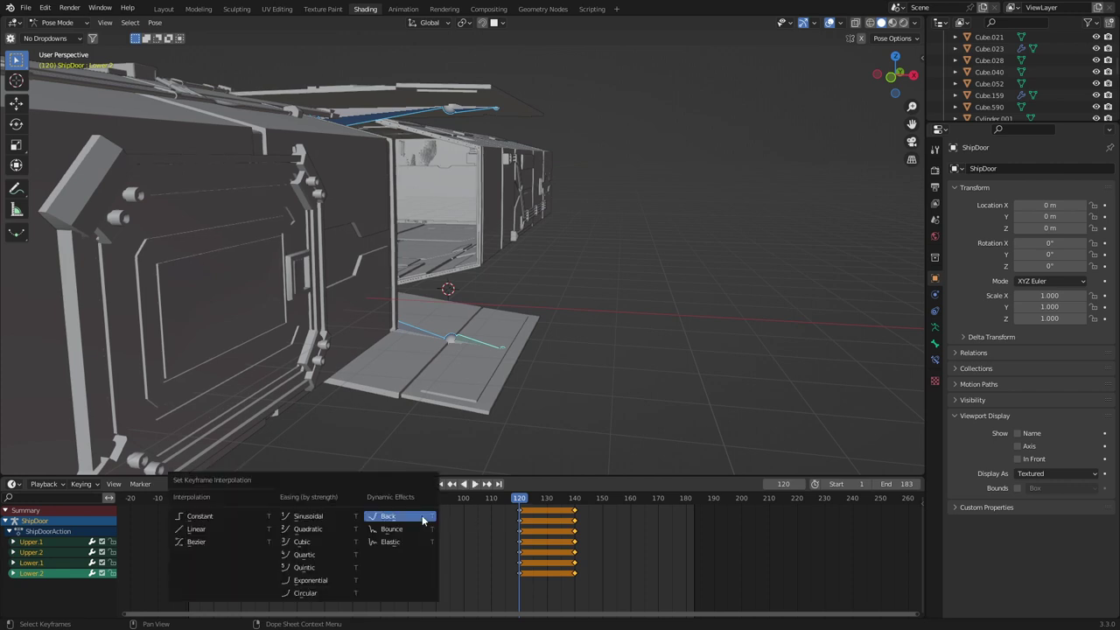
left_click(422, 520)
- Replay the door animation from the start several times and examine the open pose at frame 120
key("space")
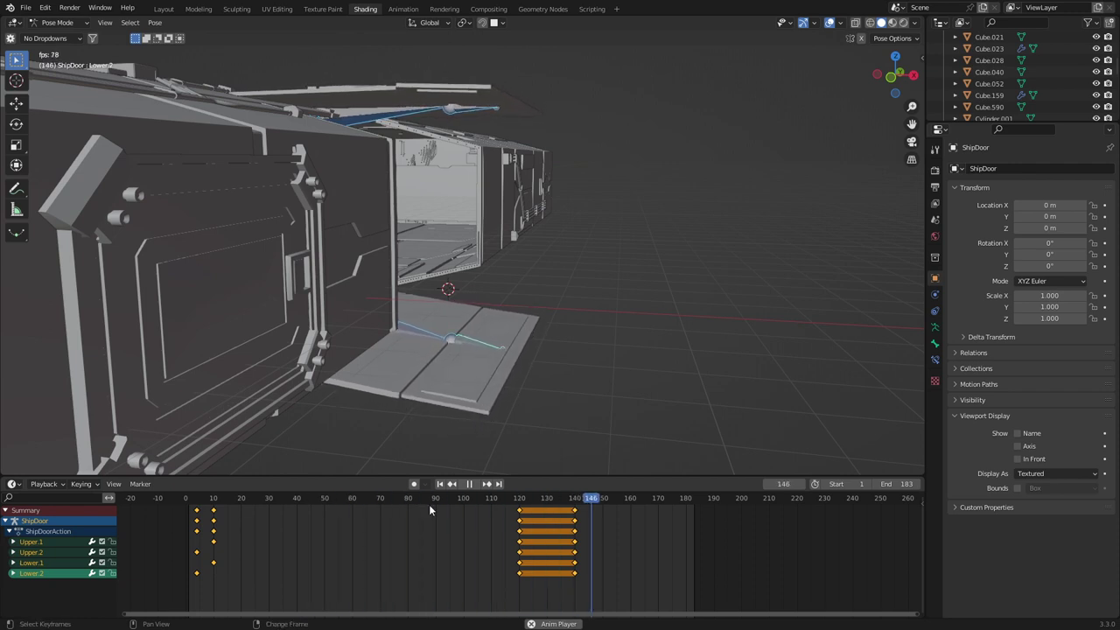
key("space")
left_click(187, 499)
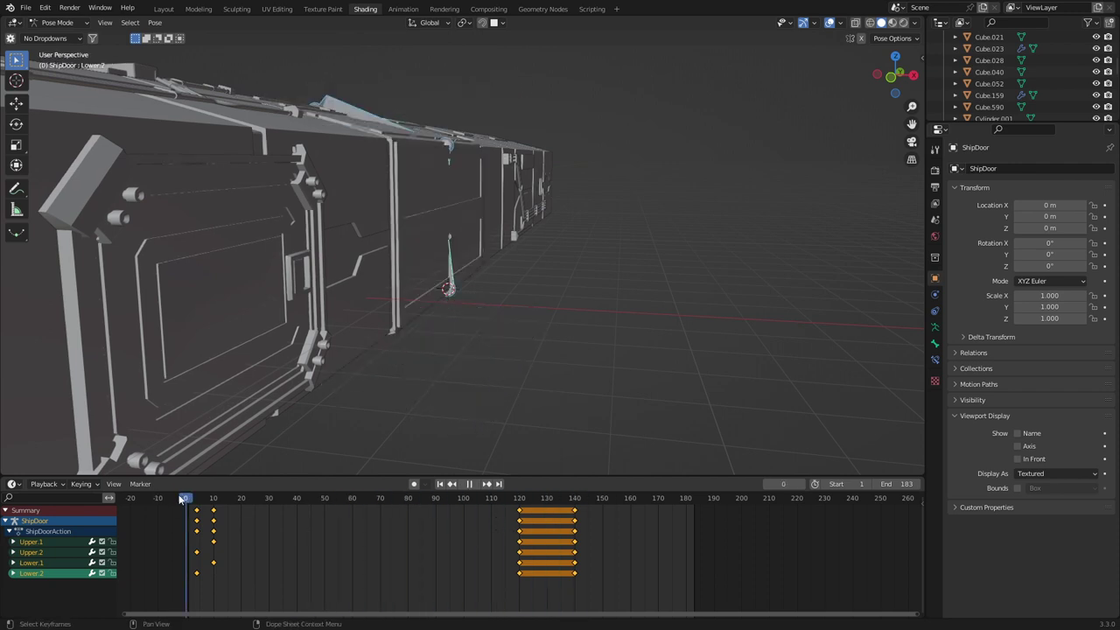
key("space")
key("space")
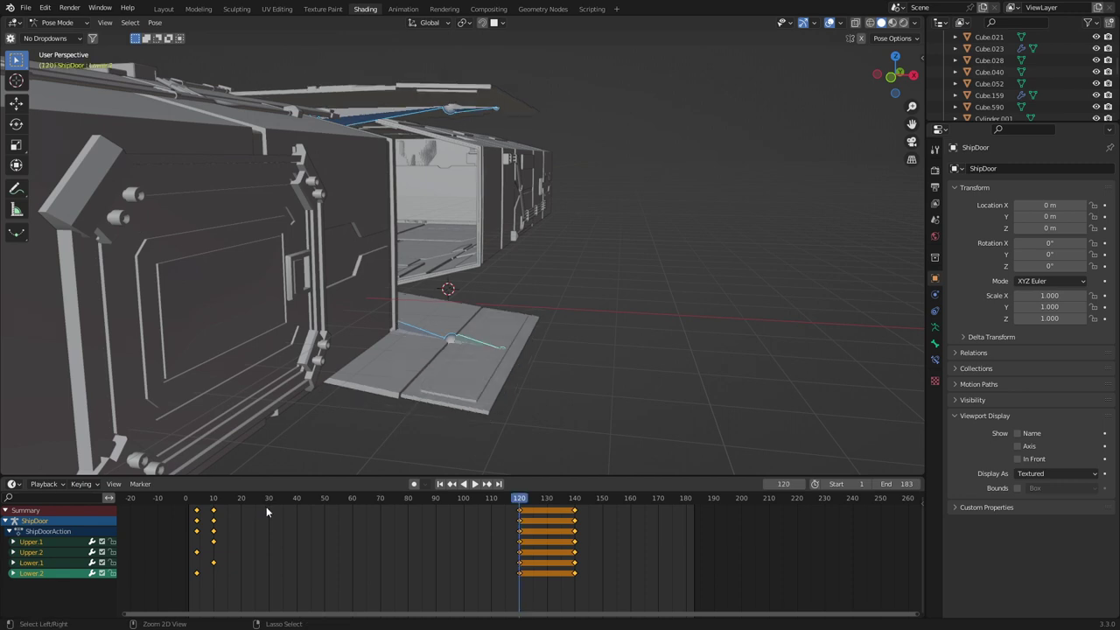
left_click(193, 499)
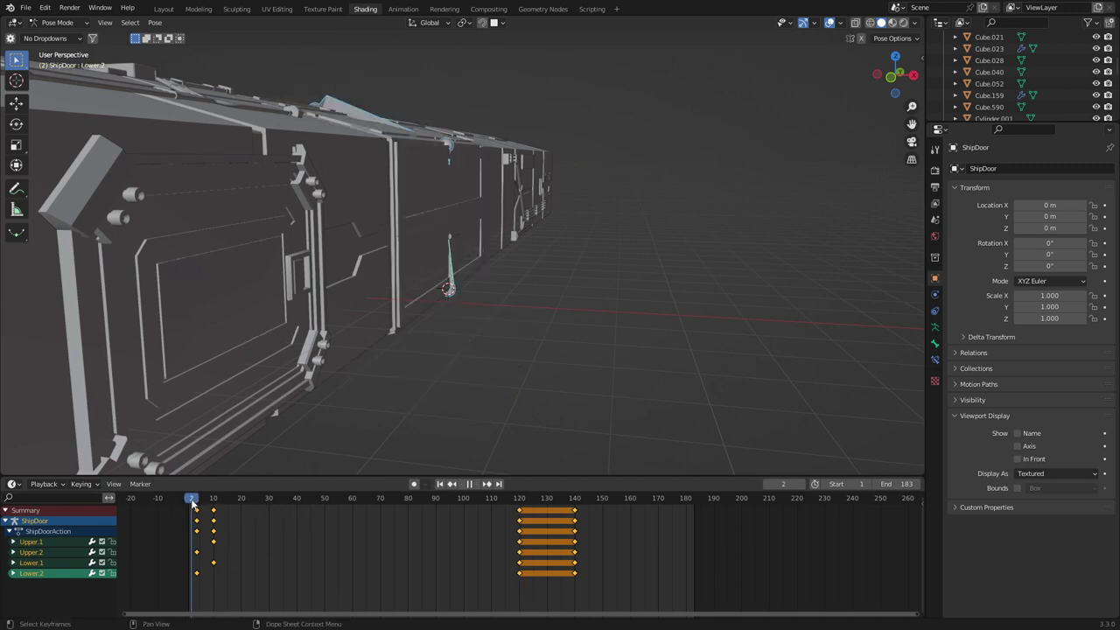
key("space")
left_click_drag(381, 508, 521, 531)
key("space")
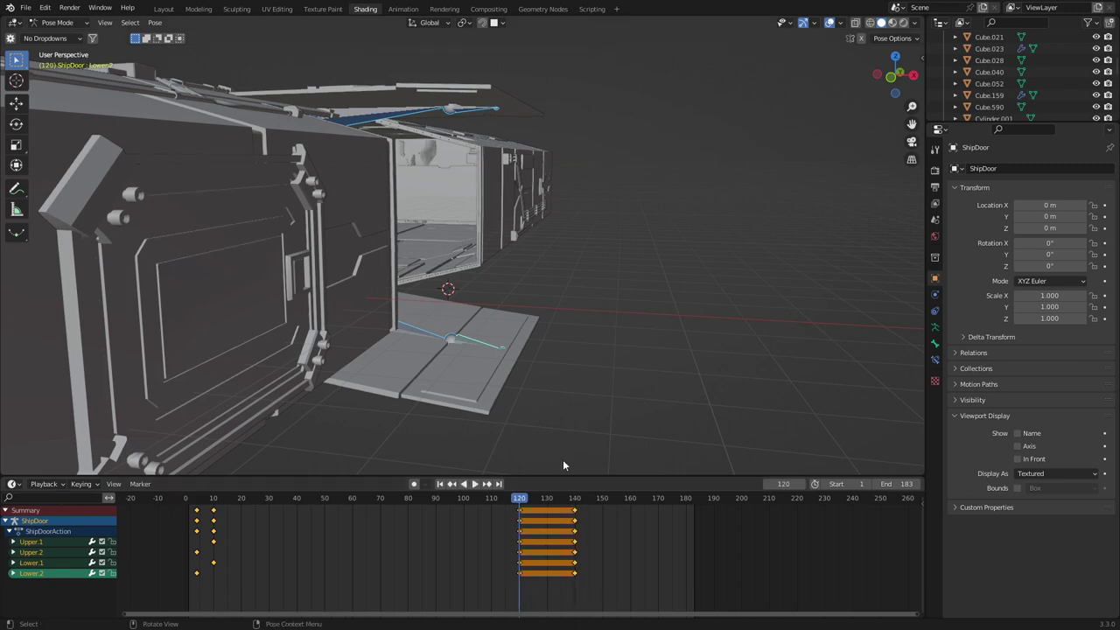
- At frame 120, rotate the Upper.1 and Upper.2 bones slightly further upward around the global Y axis
left_click(391, 122)
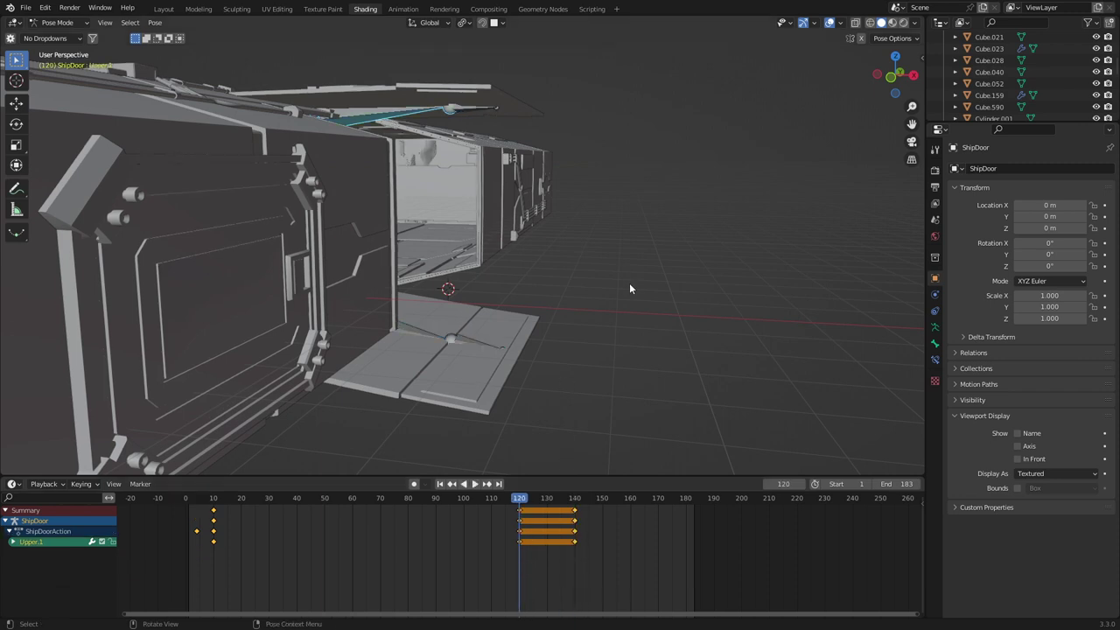
key("r")
key("x")
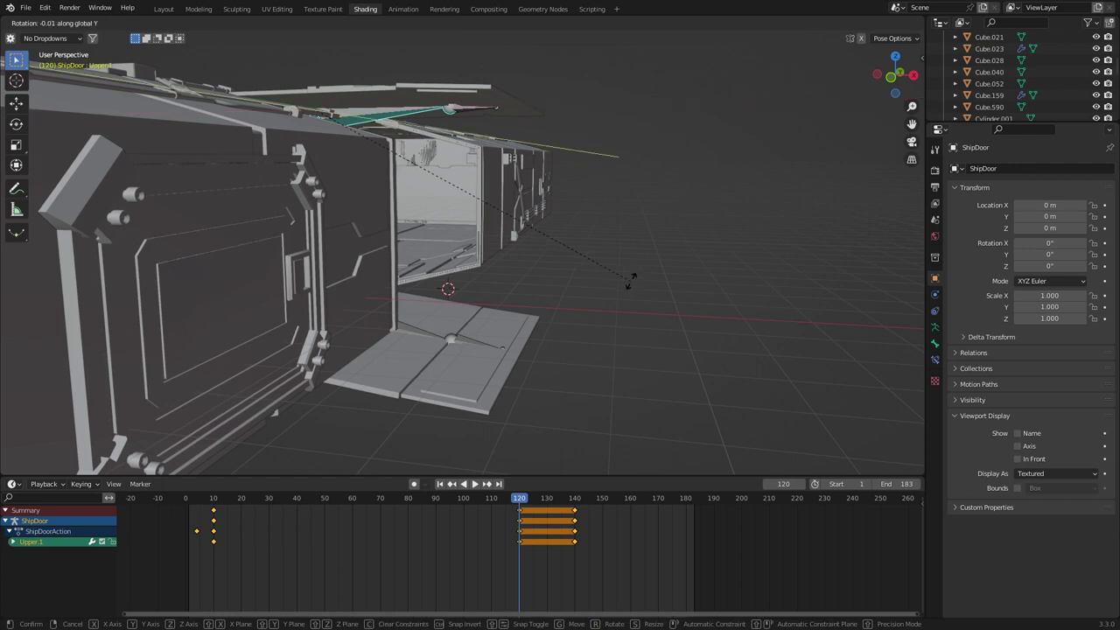
left_click(643, 248)
left_click(471, 110)
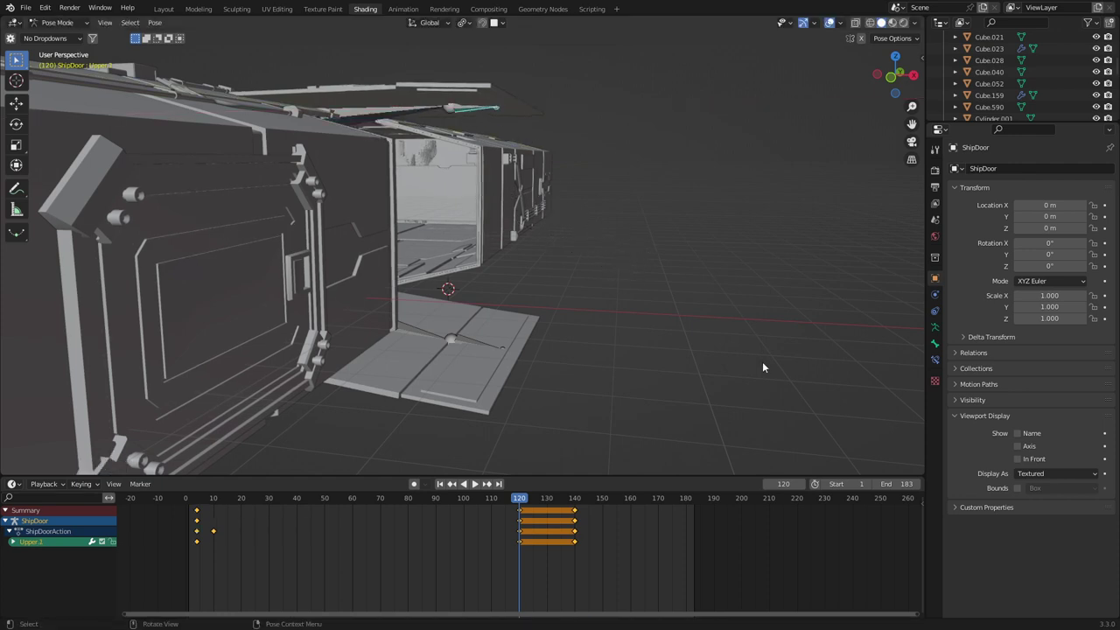
key("r")
key("y")
left_click(758, 213)
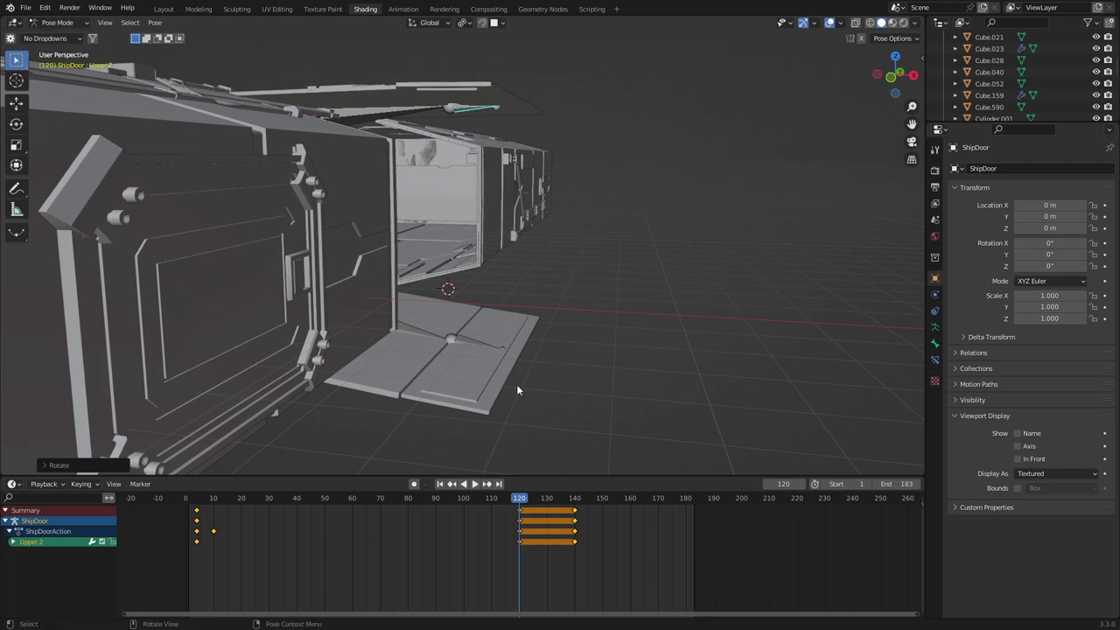
- Rotate the Lower.2 and Lower.1 bones slightly further downward around the global Y axis at frame 120, and select all bones
left_click(478, 348)
key("r")
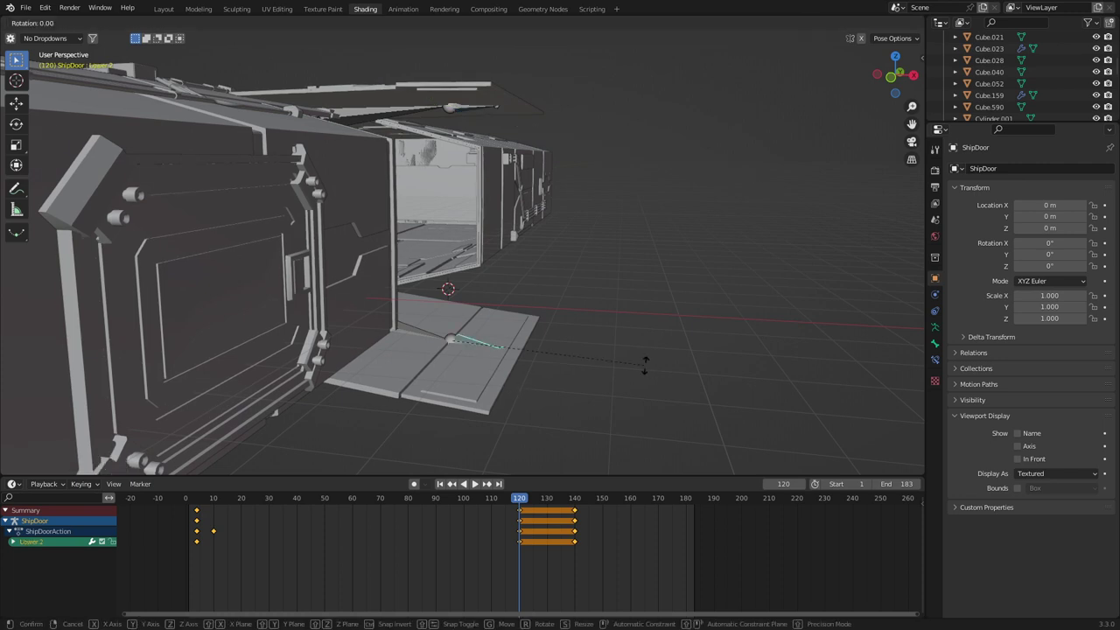
key("y")
left_click(620, 470)
left_click(426, 338)
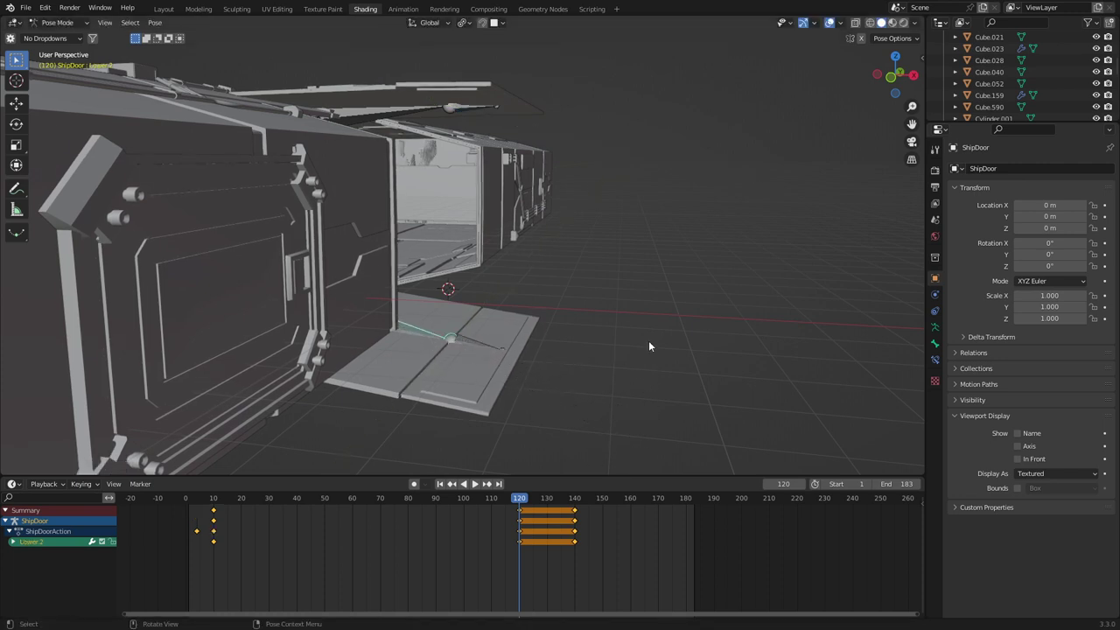
key("r")
key("y")
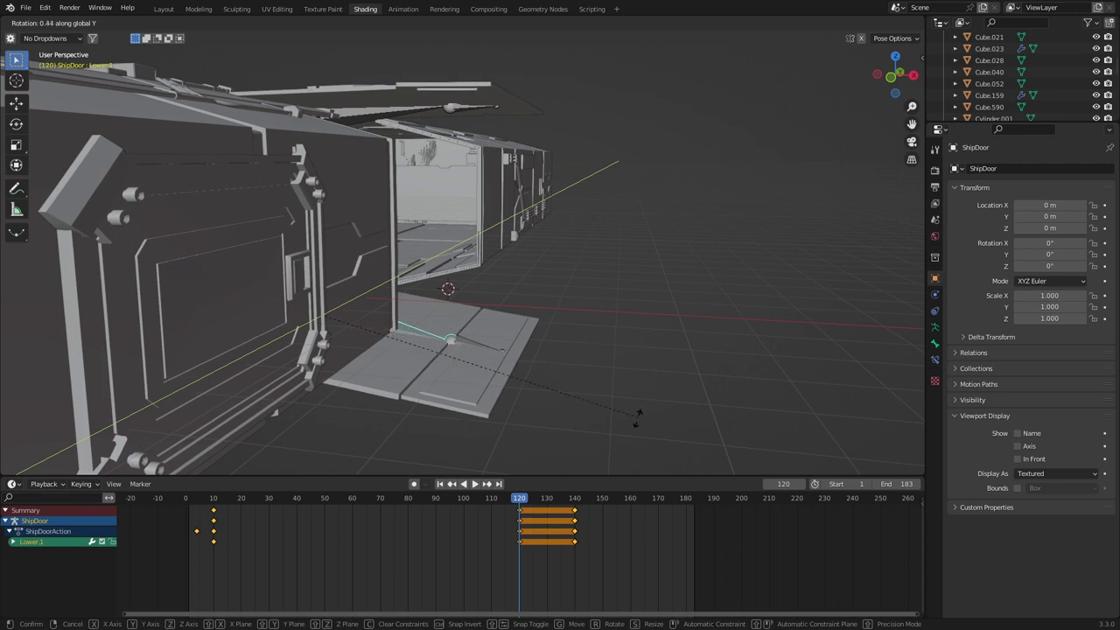
left_click(637, 421)
key("a")
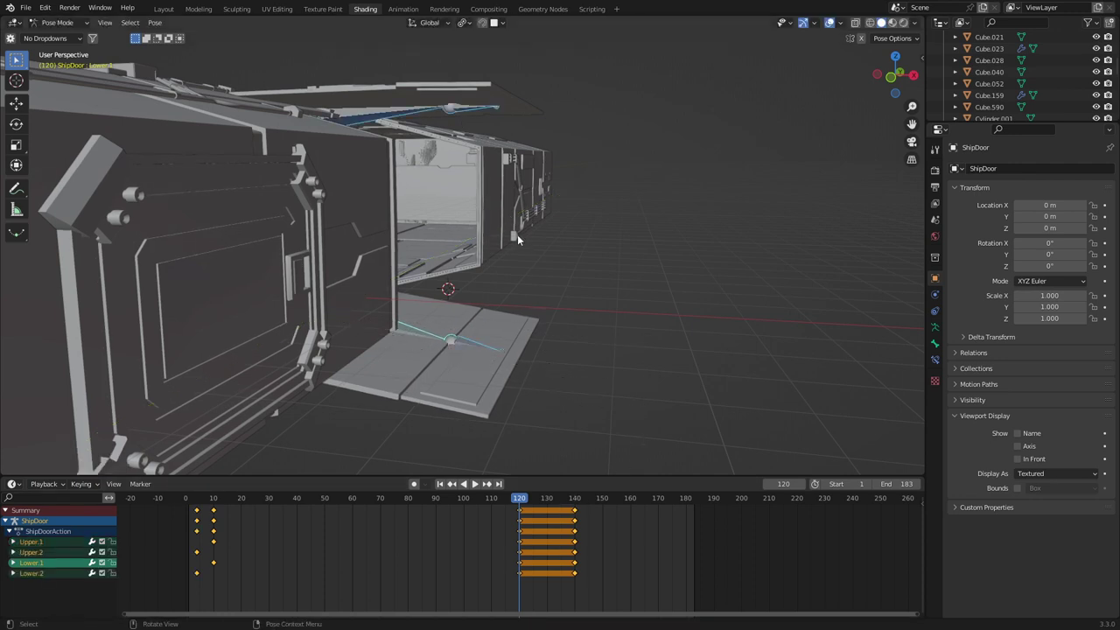
- Insert rotation keyframes for all ShipDoor bones at frame 120, turn on Auto Keying and replay the animation
key("k")
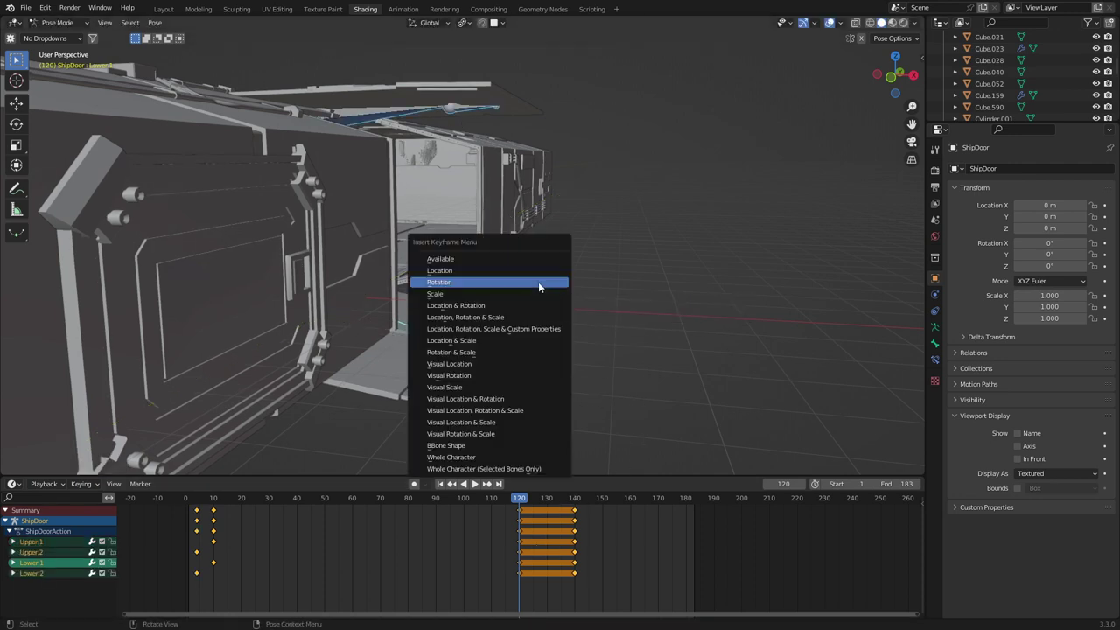
left_click(538, 282)
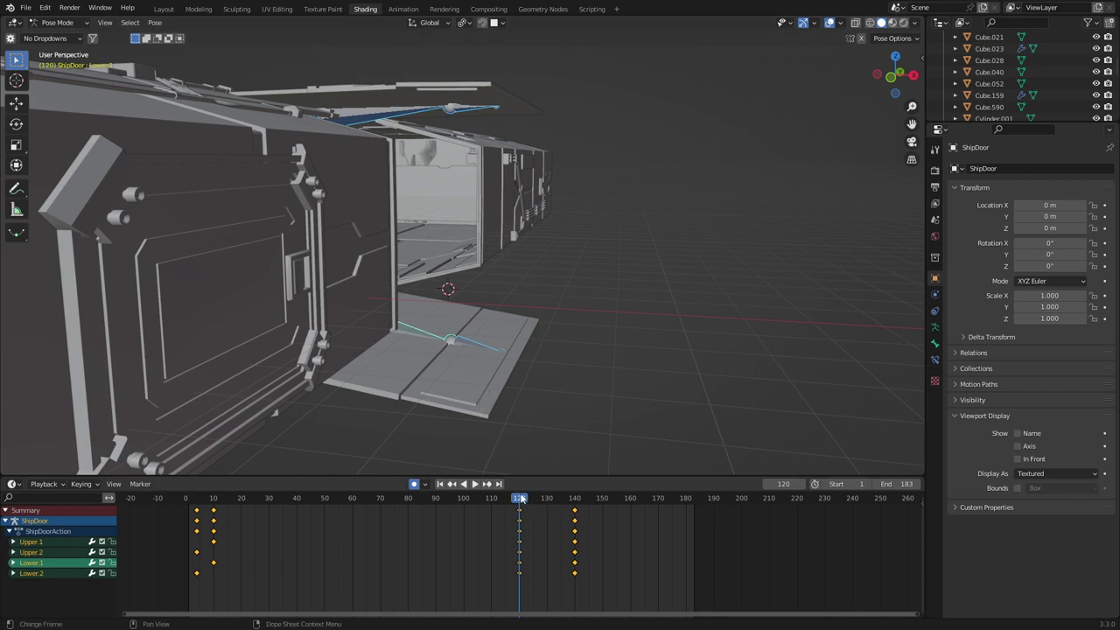
left_click_drag(521, 497, 166, 499)
key("space")
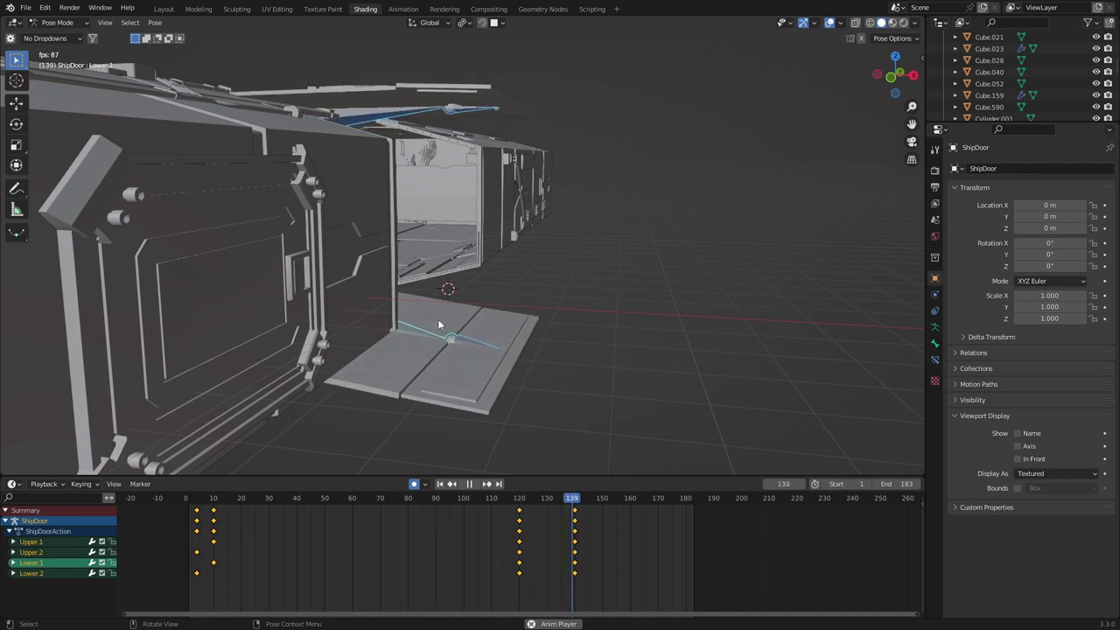
left_click(497, 505)
left_click_drag(498, 505, 310, 475)
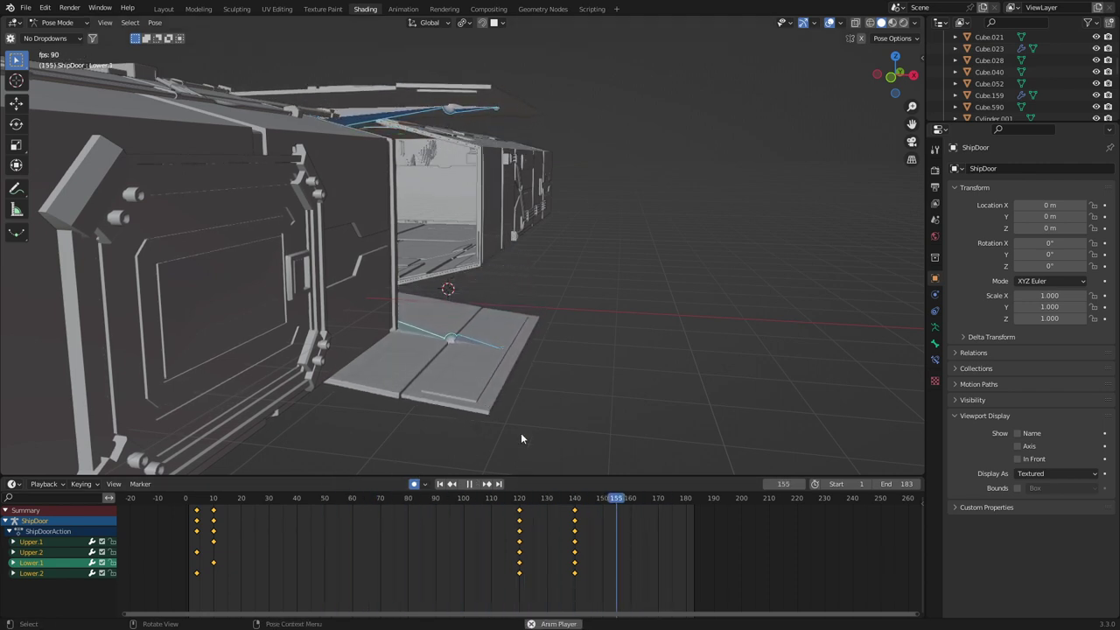
key("space")
- Move the final ShipDoor bone keyframes from frame 140 to frame 160 and replay the door animation
left_click_drag(575, 514, 632, 514)
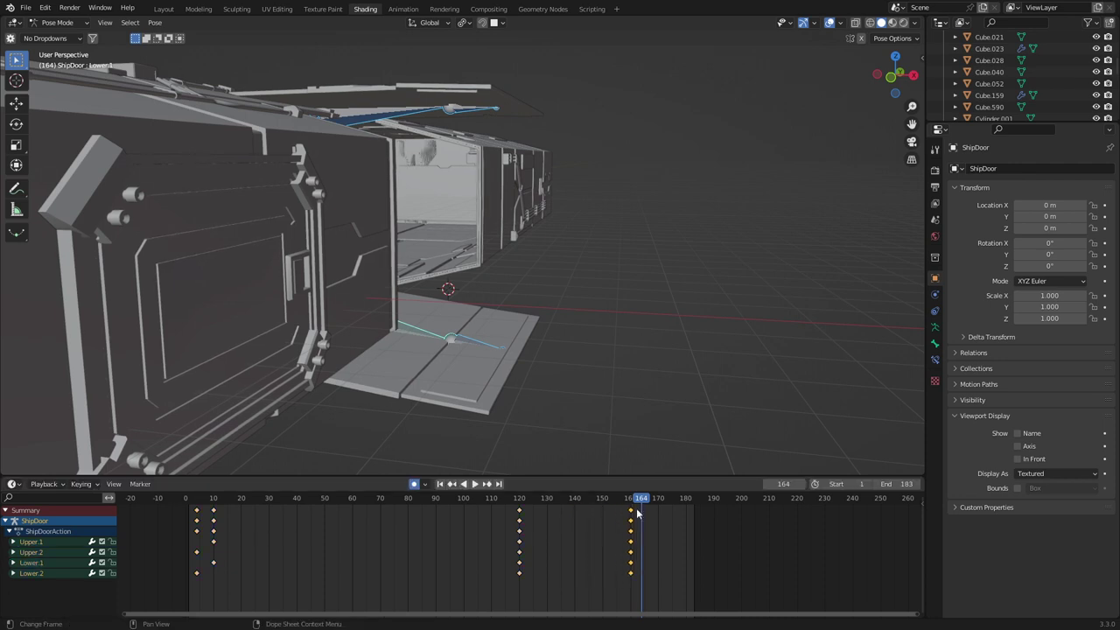
key("space")
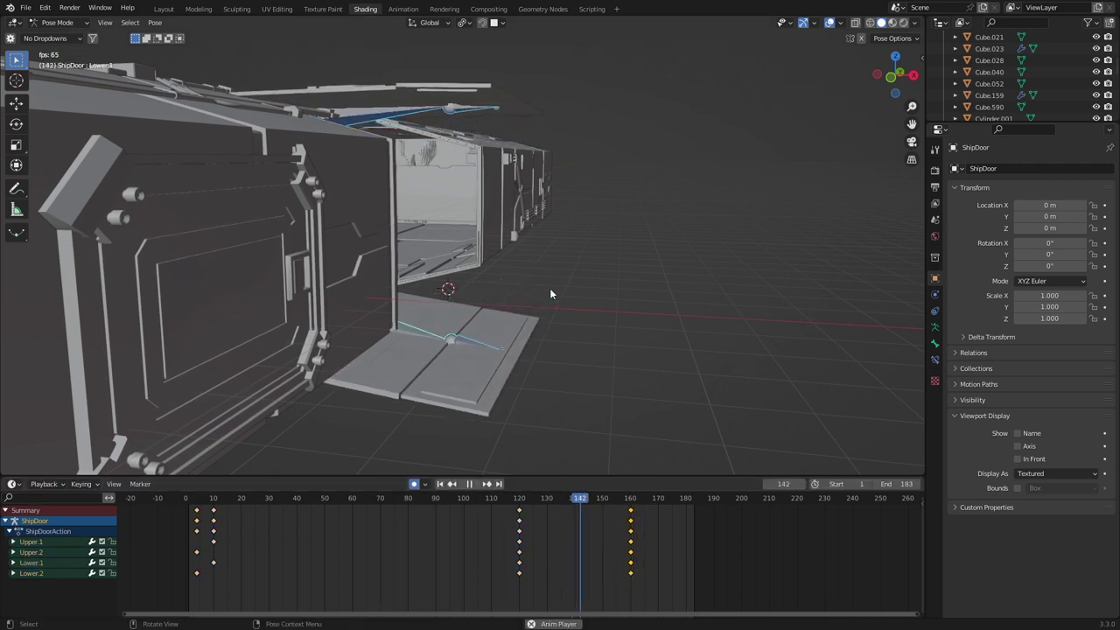
key("space")
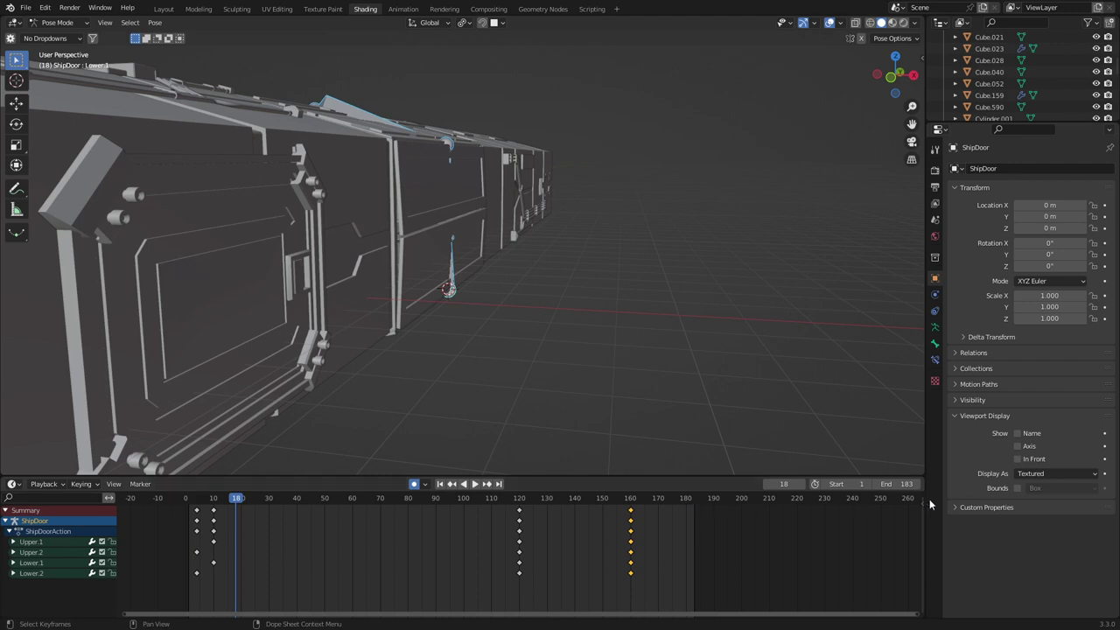
- Set the scene's end frame to 308 and replay the door opening from earlier frames
left_click(902, 484)
type("308")
key("Return")
key("space")
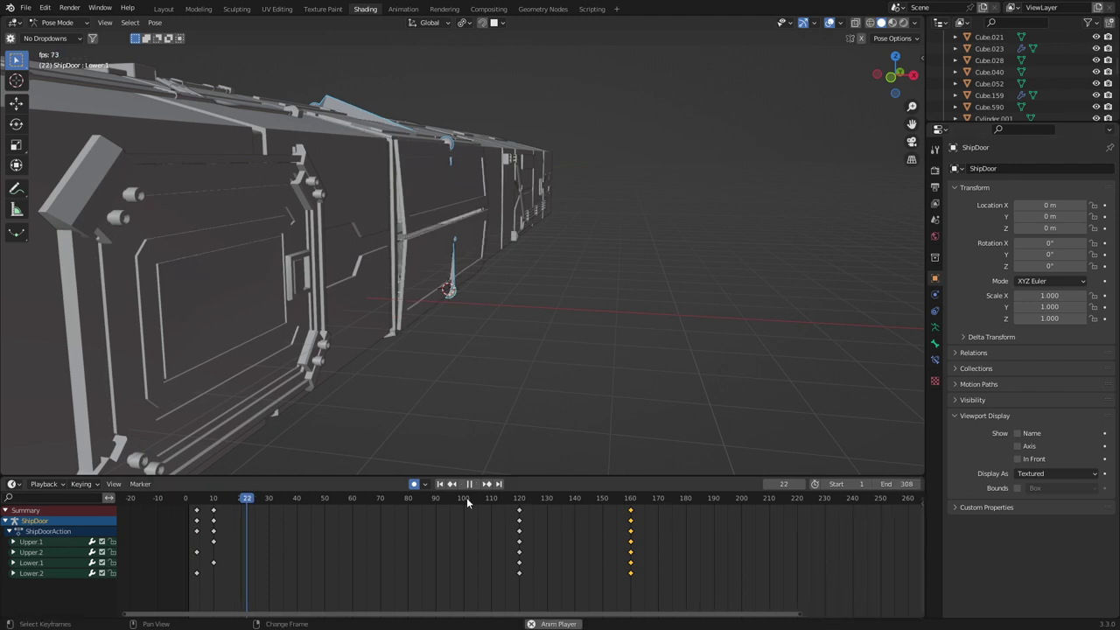
left_click(467, 498)
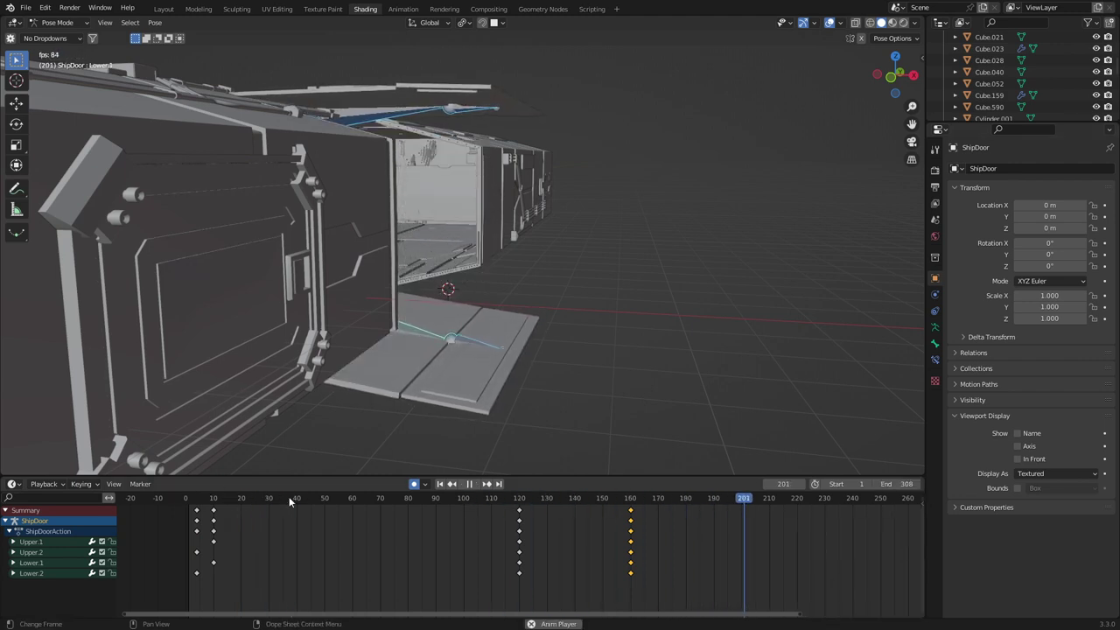
left_click(354, 495)
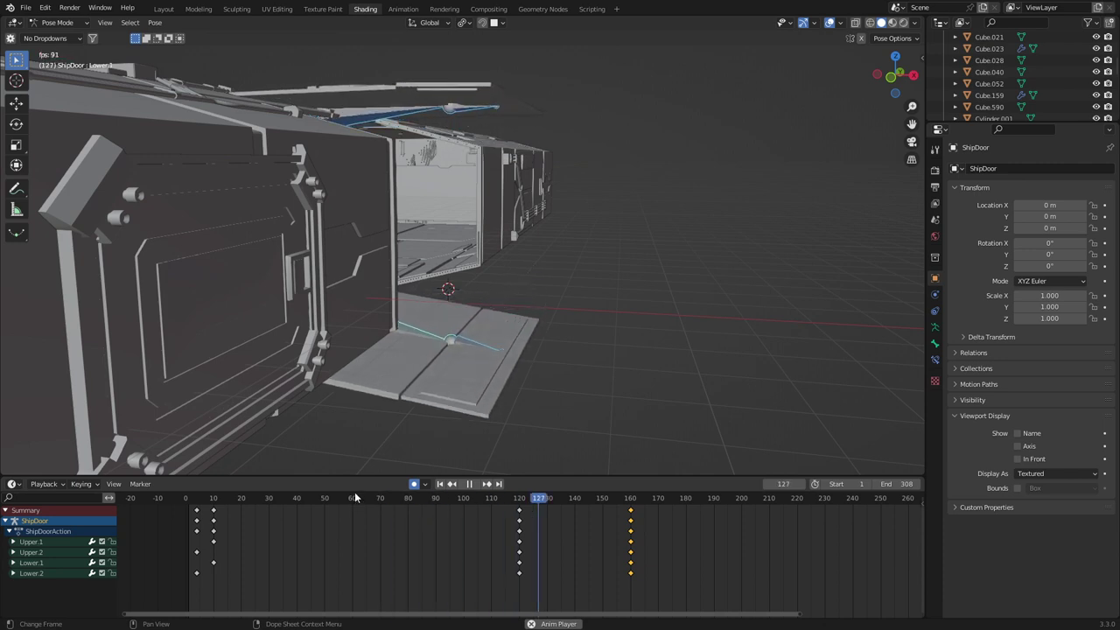
key("space")
- At frame 70, rotate the Upper.1 bone further upward around the global Y axis and replay the door animation from the start
left_click_drag(199, 504, 382, 506)
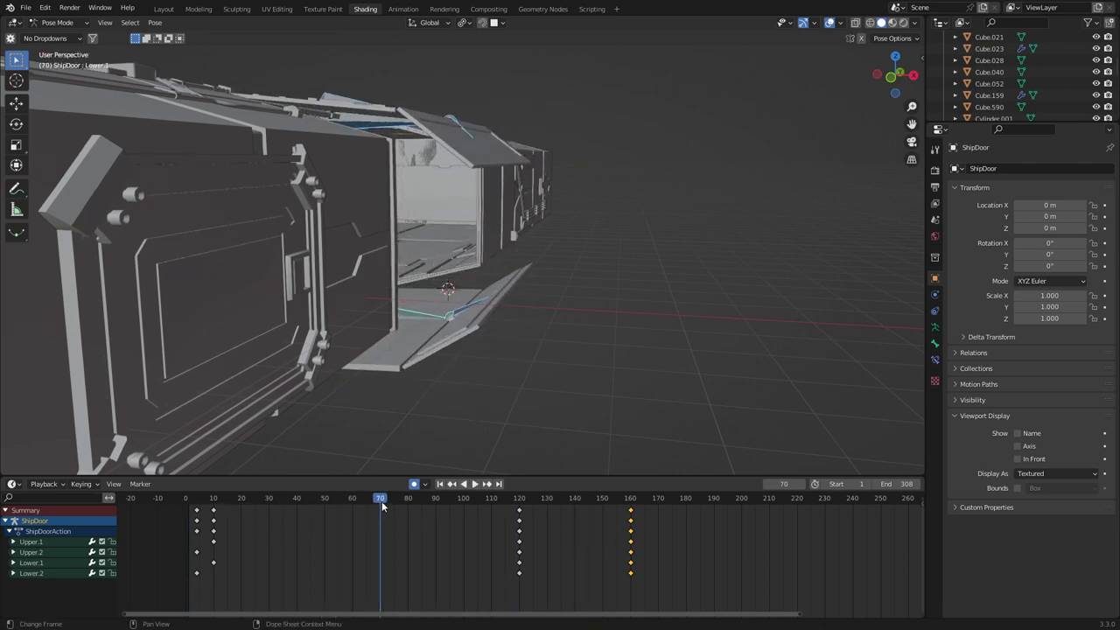
left_click(377, 122)
key("r")
key("y")
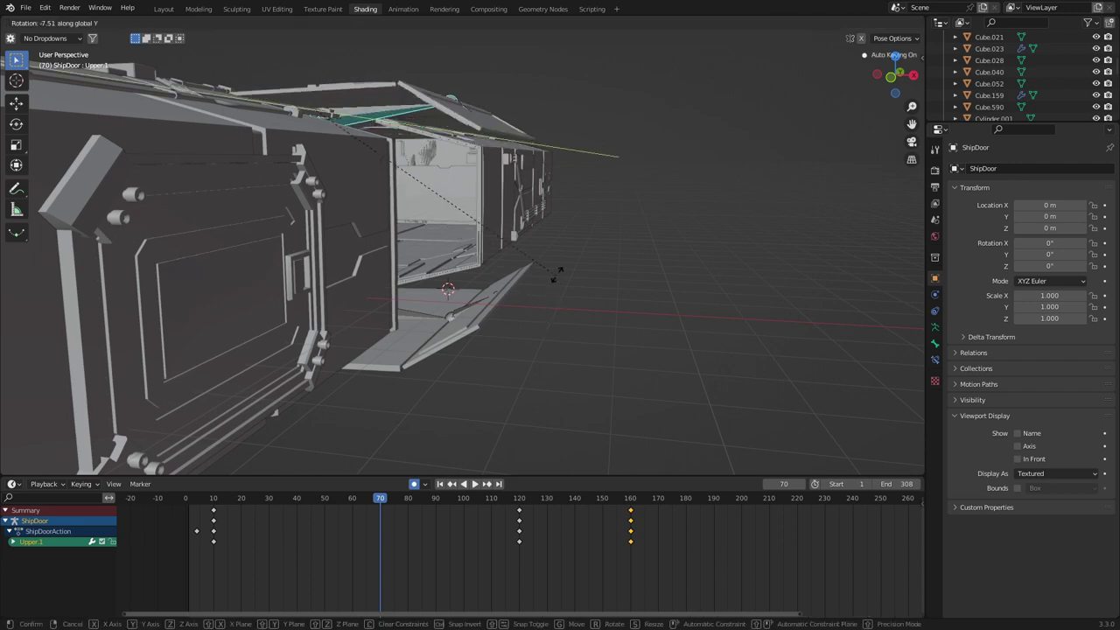
left_click(537, 203)
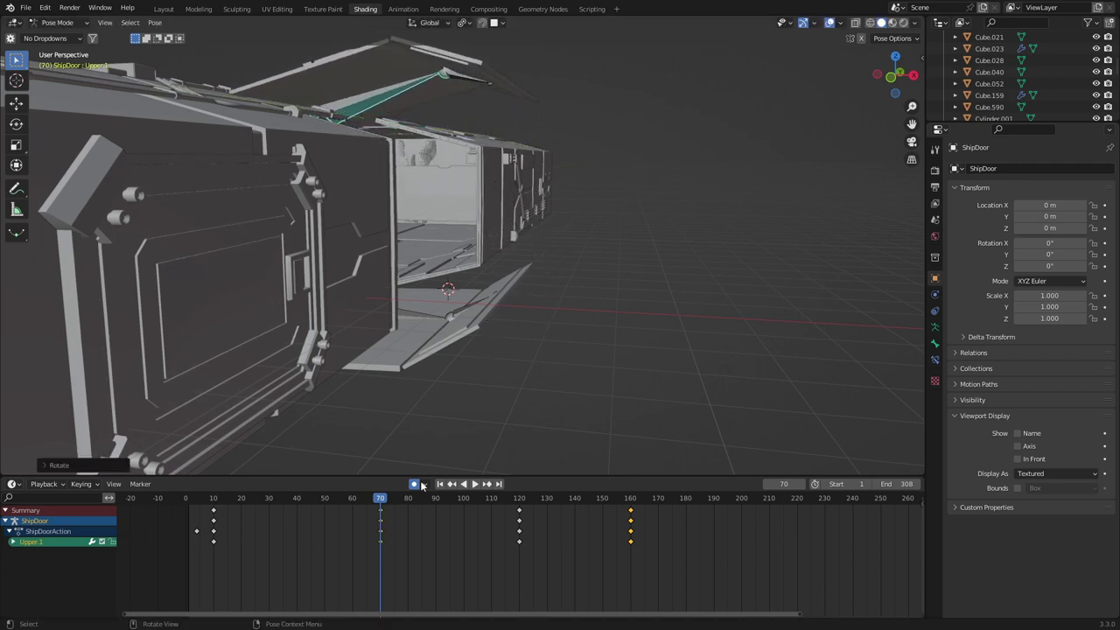
key("space")
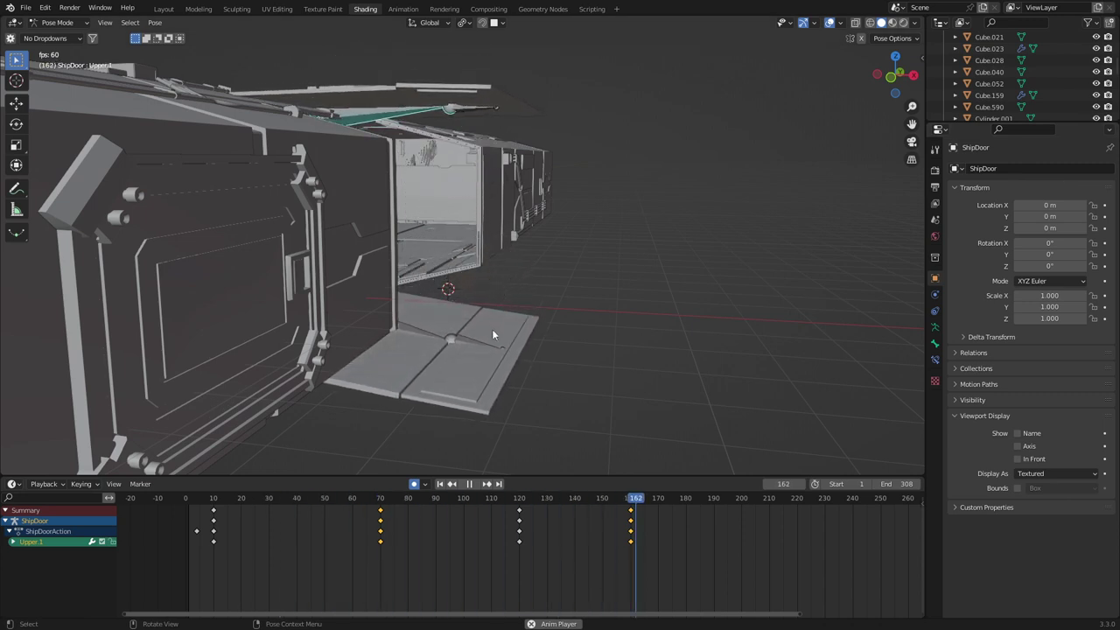
left_click(213, 503)
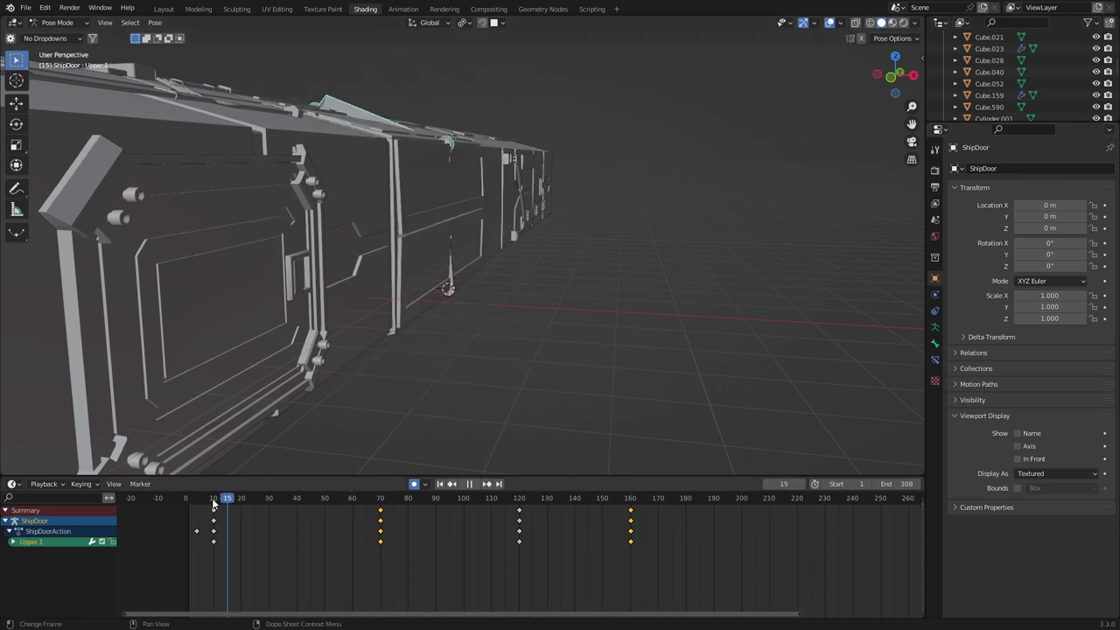
left_click_drag(214, 503, 199, 503)
key("space")
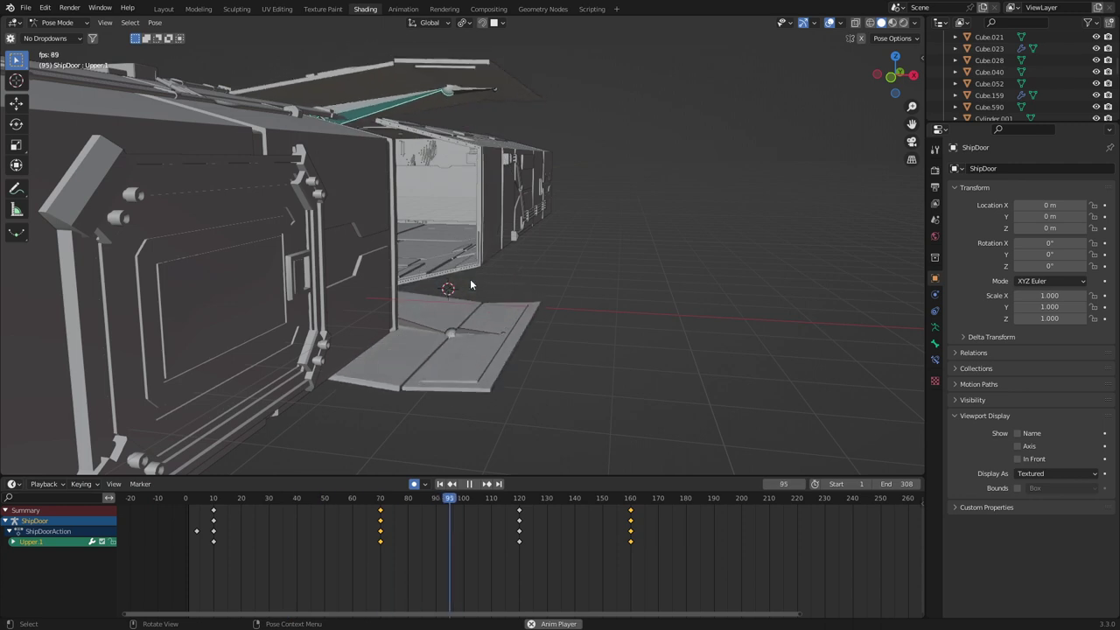
key("space")
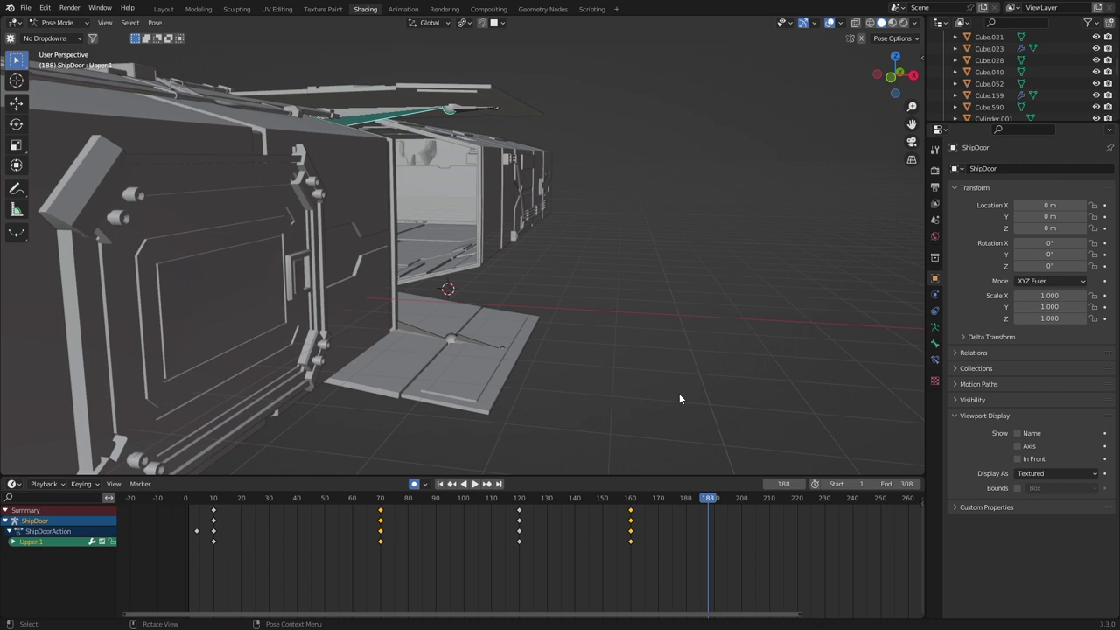
- Change the timeline area to a Dope Sheet in Action Editor mode
left_click(14, 485)
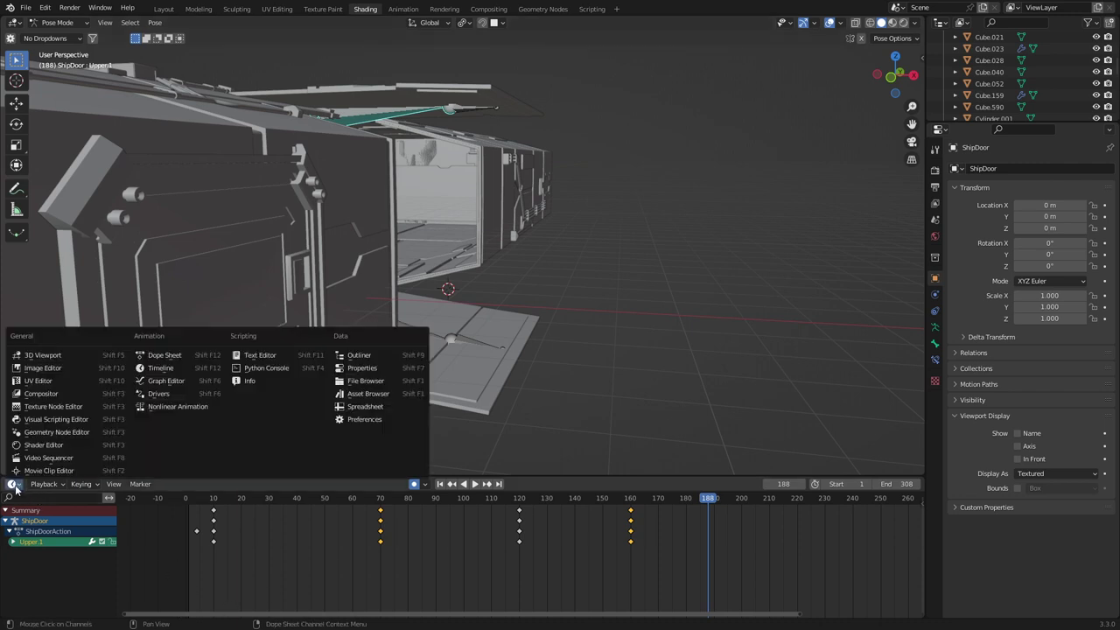
left_click(166, 355)
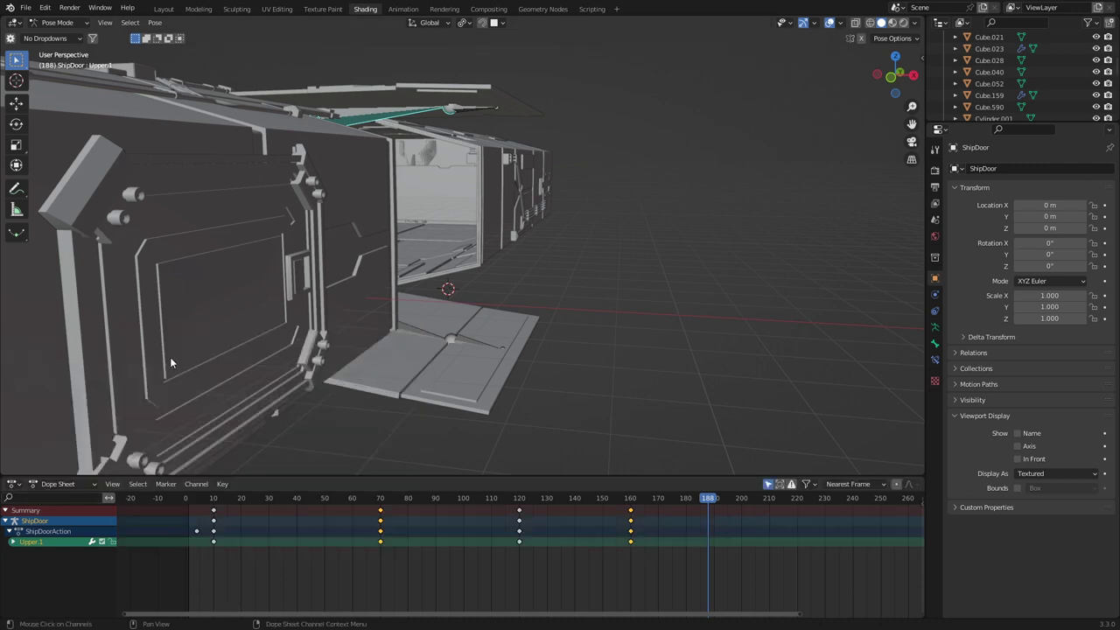
left_click(90, 484)
left_click(93, 515)
- Protect ShipDoorAction with a fake user and unlink it from the armature
left_click(467, 484)
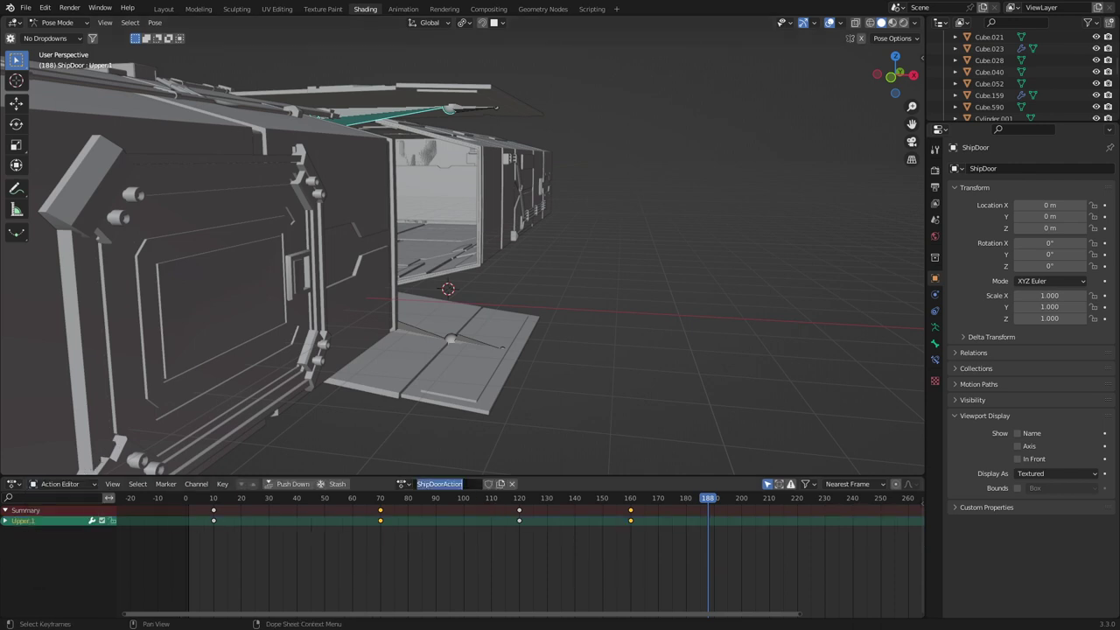
left_click(573, 486)
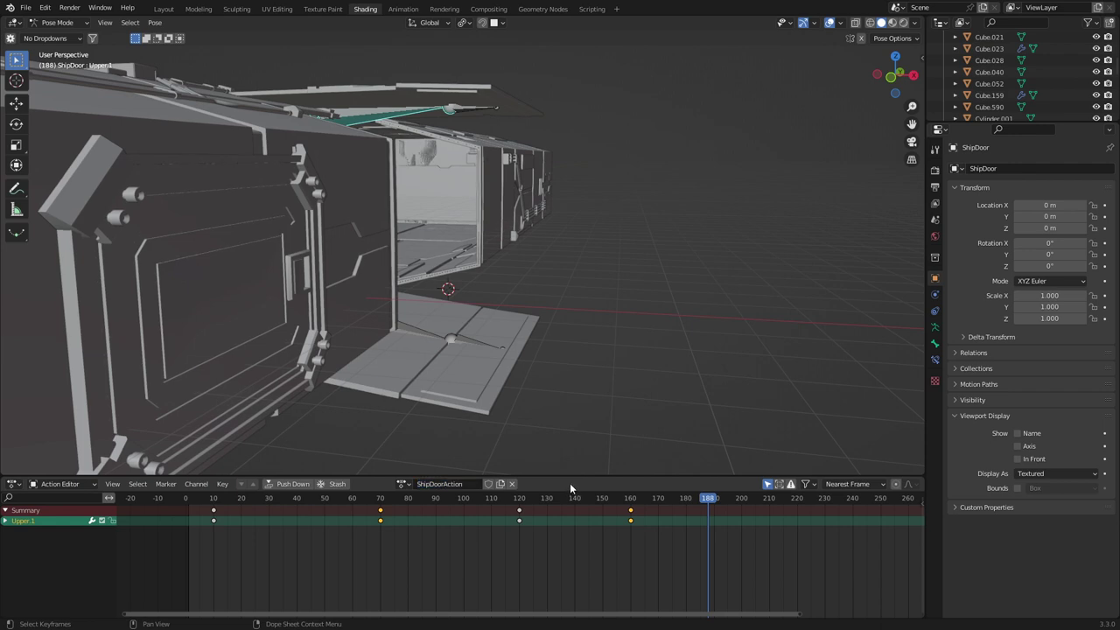
left_click(487, 486)
left_click(512, 484)
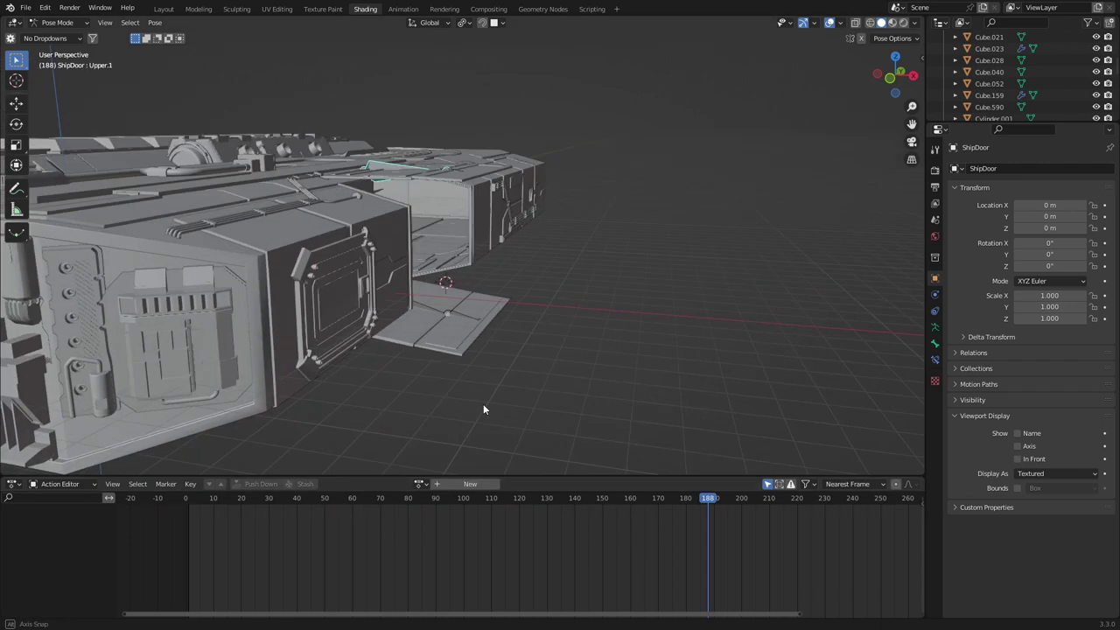
- Clear the rotation of all ShipDoor bones without keeping the auto-keyed action, and go to frame 0
key("i")
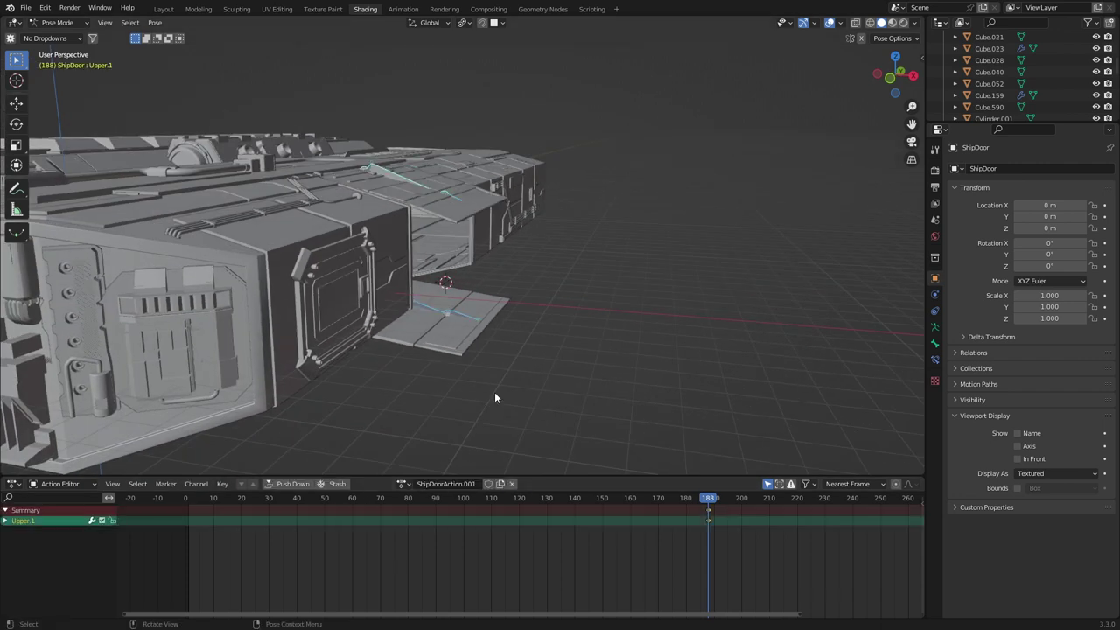
key("alt+r")
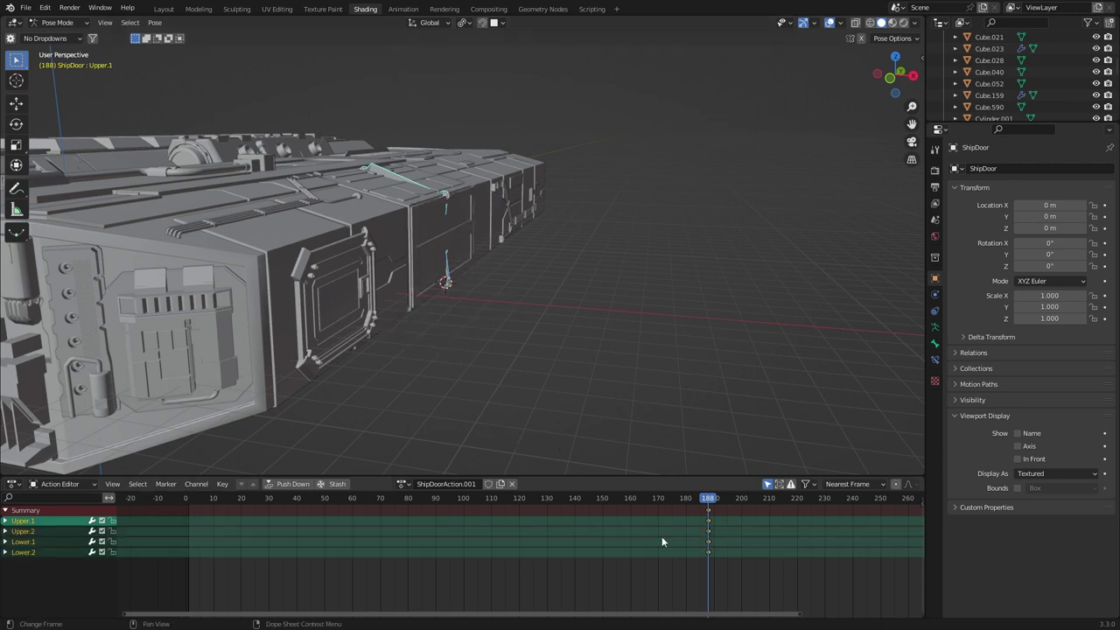
key("Delete")
left_click_drag(705, 497, 185, 500)
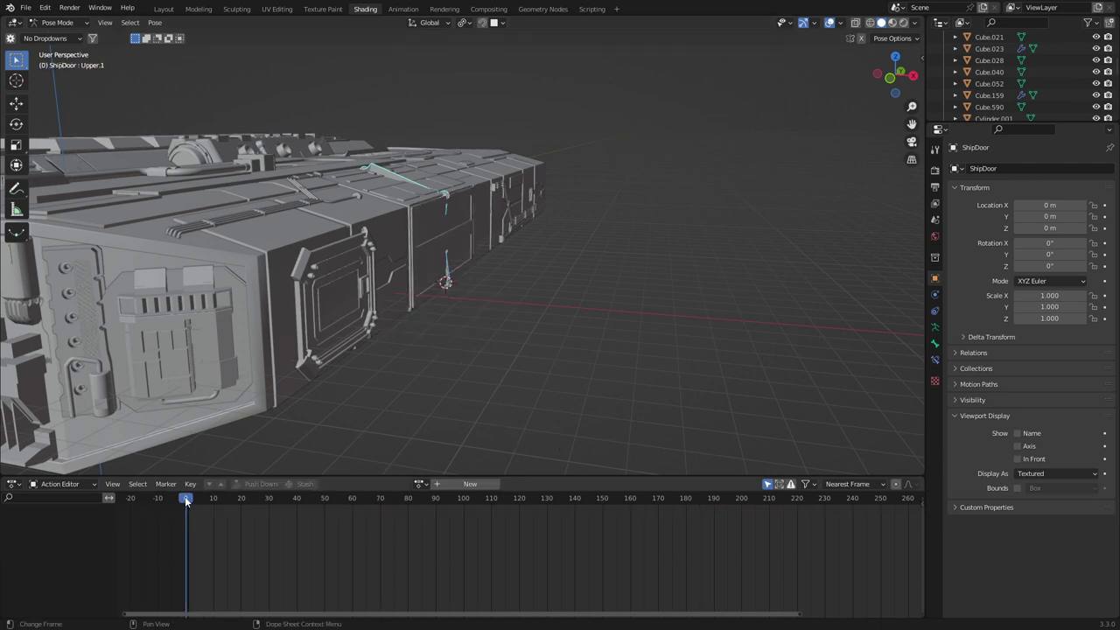
- Switch to Object Mode and add a cube-shaped empty at the 3D cursor near the hull door
left_click(57, 22)
left_click(55, 35)
scroll(273, 224, "up", 2)
key("shift+a")
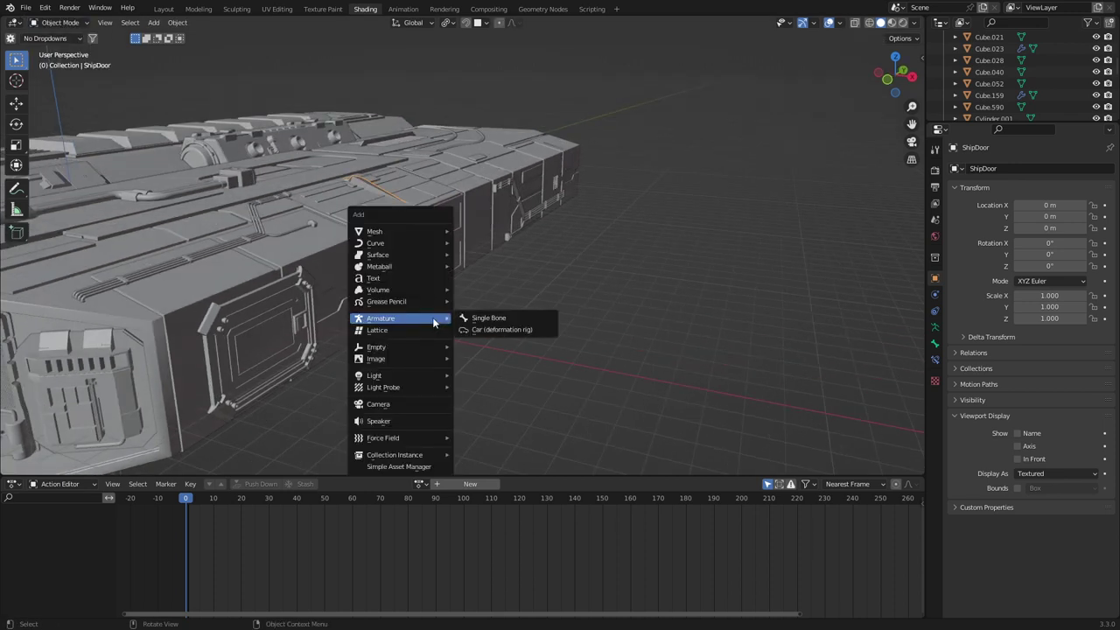
mouse_move(439, 359)
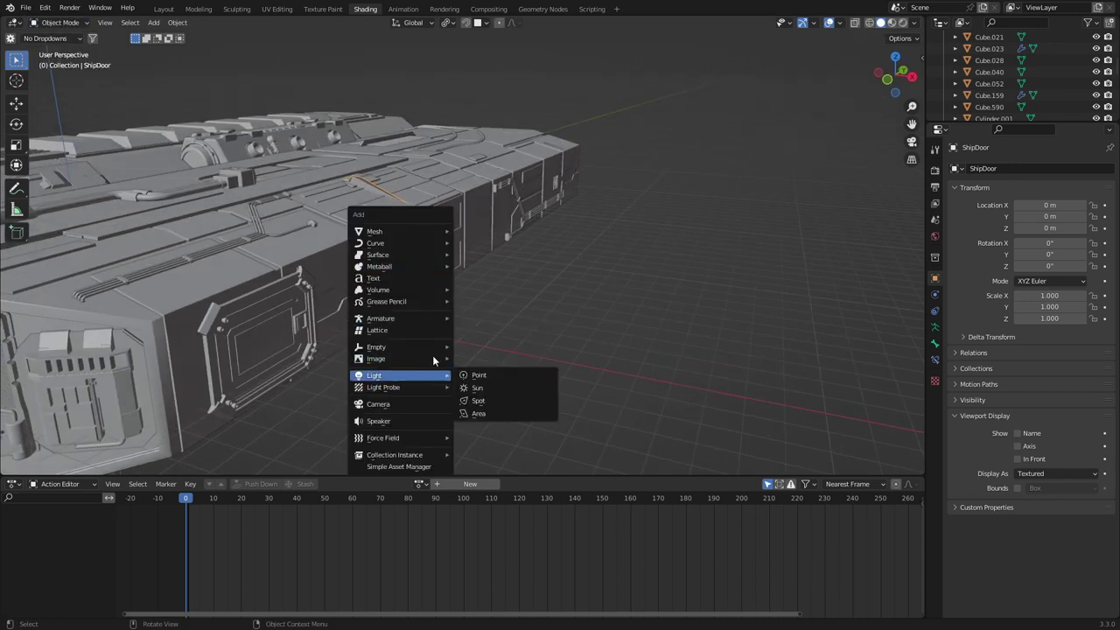
left_click(489, 394)
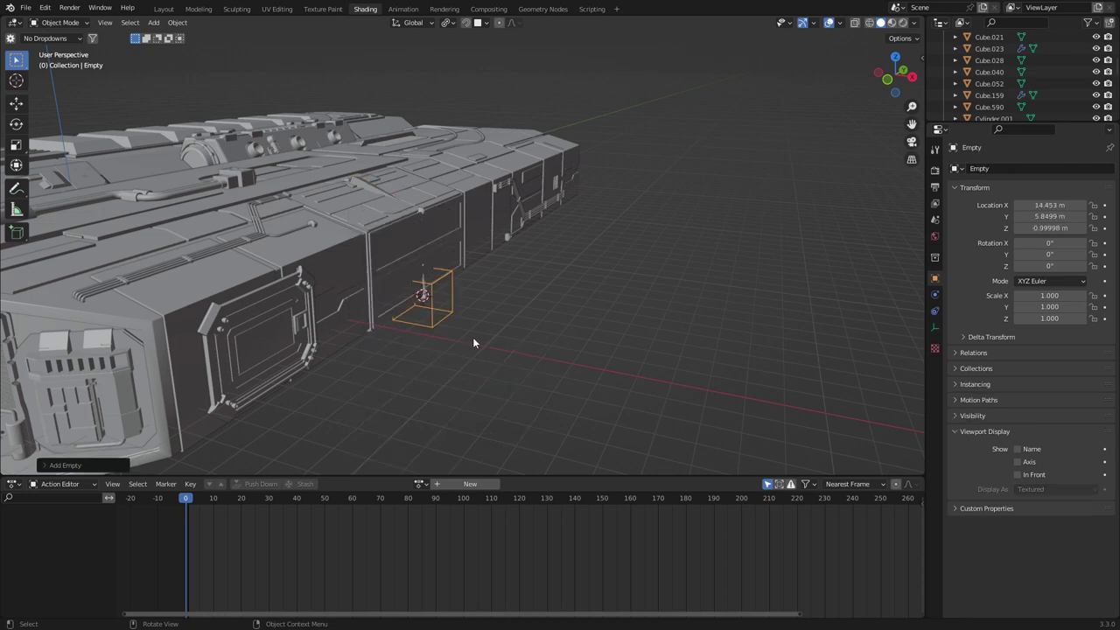
- Move the empty away from the hull along X to about 19.25 m and set its Z location to 0 m
key("g")
key("x")
left_click(558, 368)
key("n")
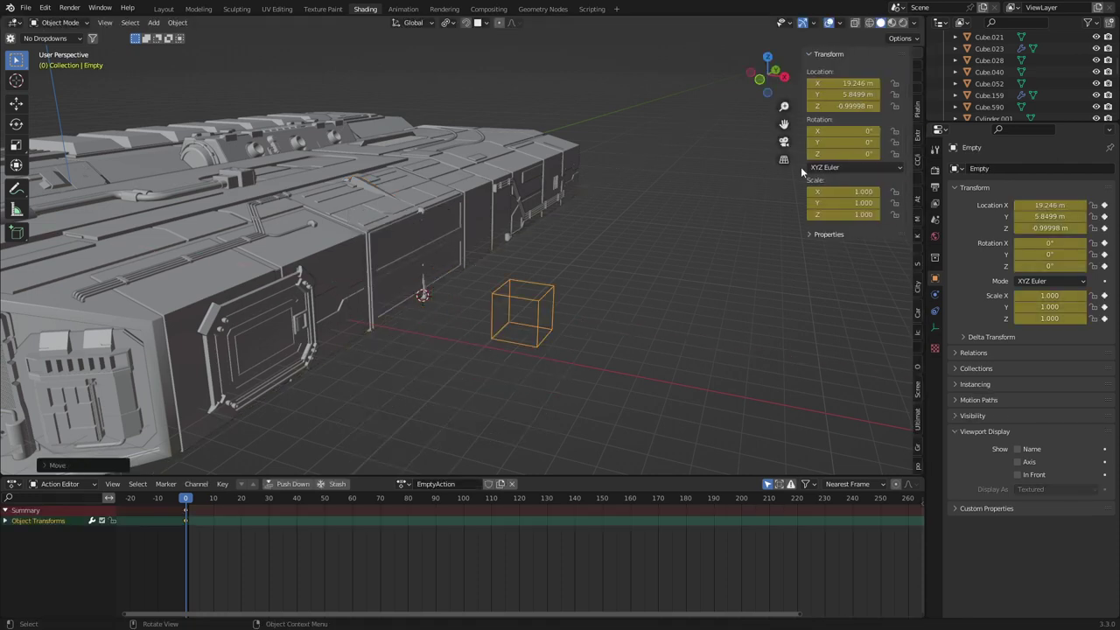
left_click(847, 107)
type("0")
key("Return")
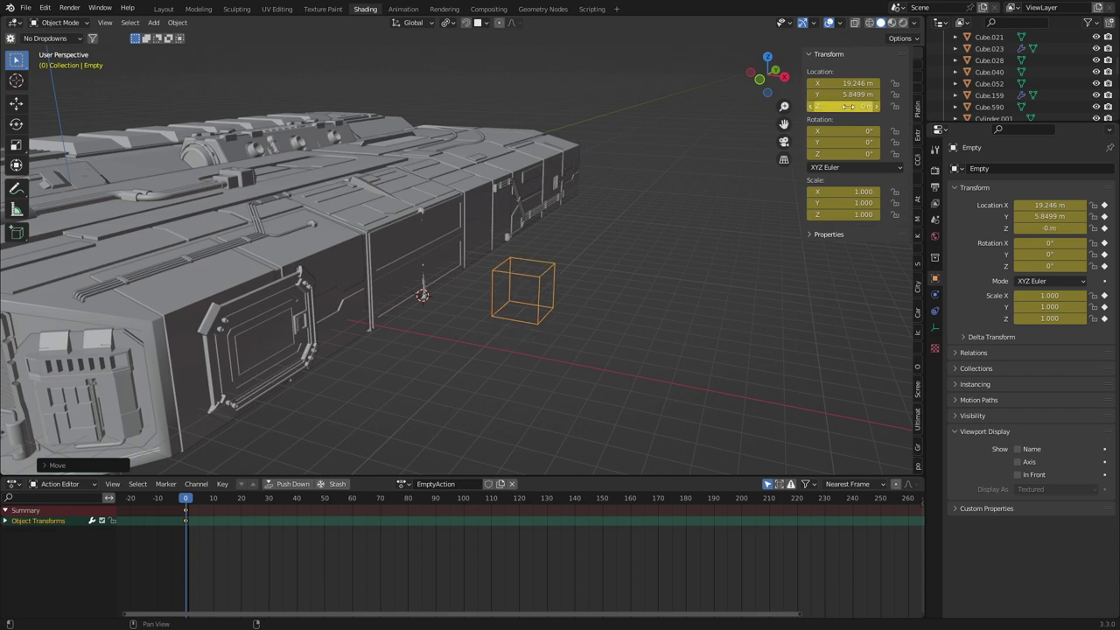
middle_click_drag(591, 350, 544, 298, "shift")
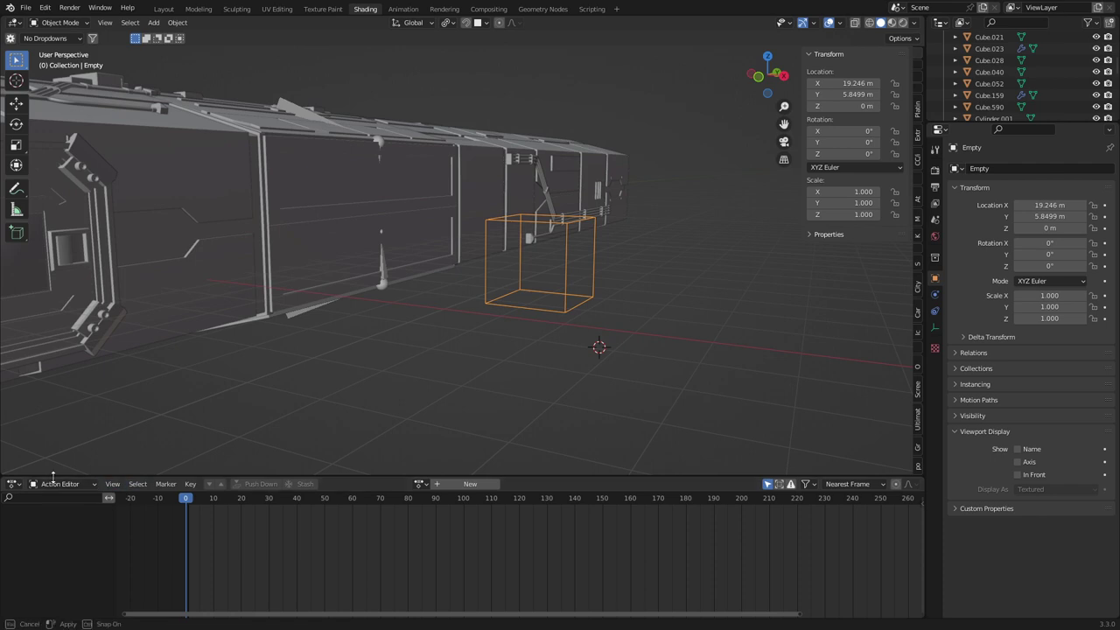
left_click(59, 484)
left_click(52, 497)
left_click(56, 485)
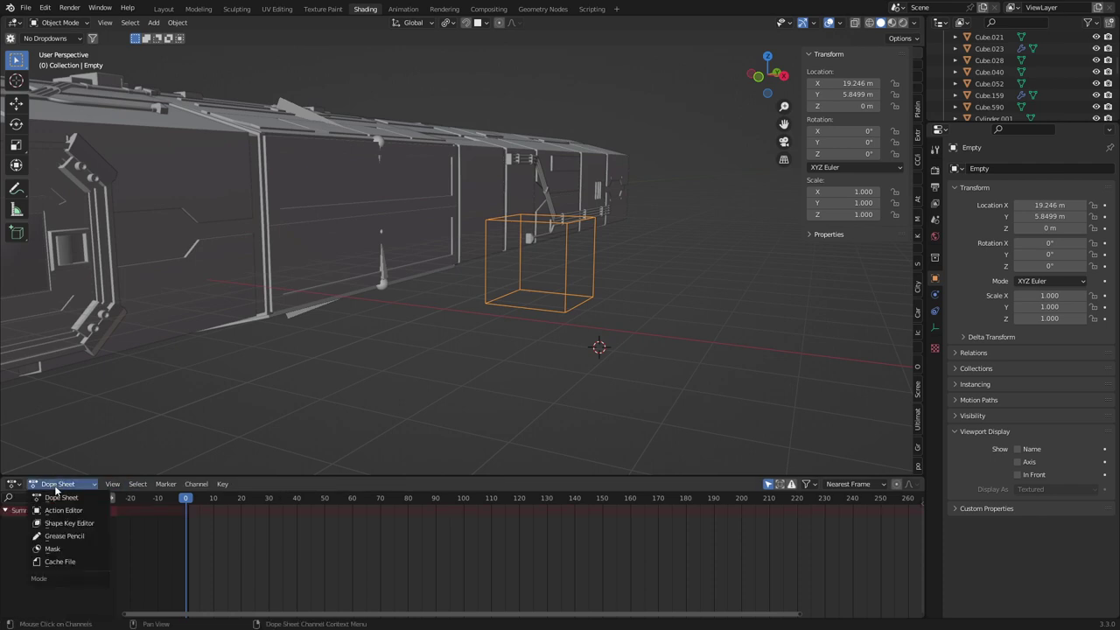
left_click(63, 510)
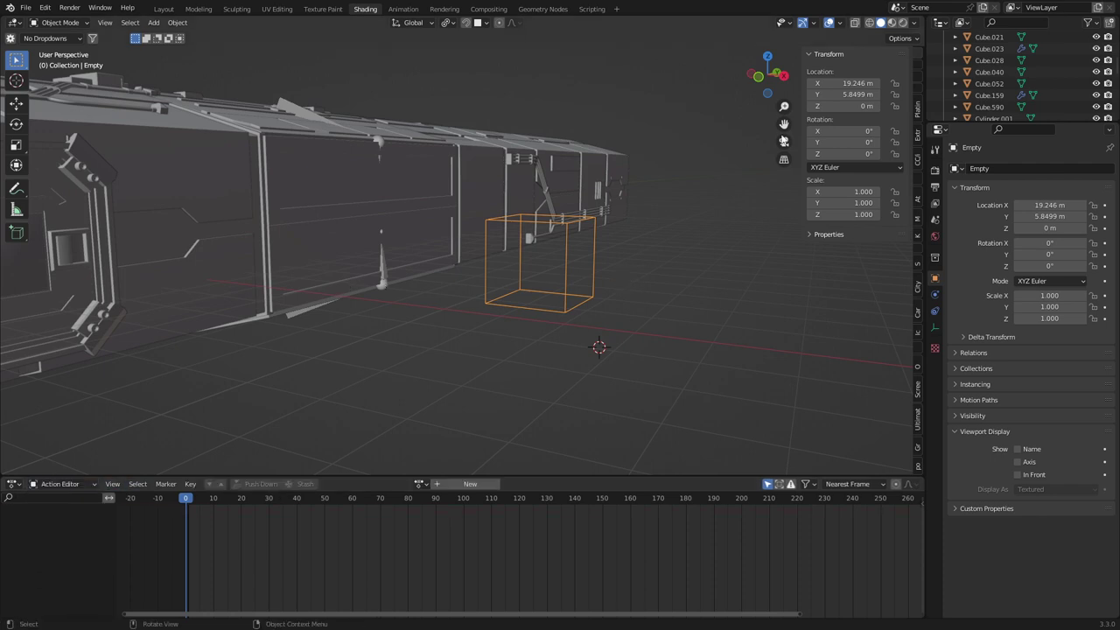
- Select the ShipDoor armature and switch it to Pose Mode
left_click(384, 271)
left_click(61, 23)
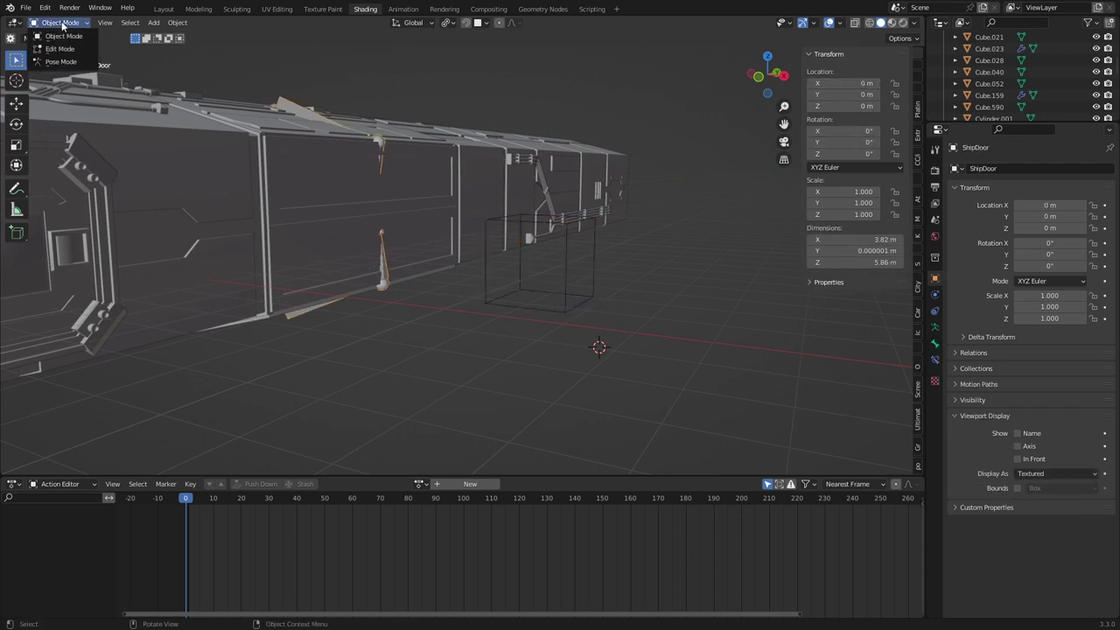
left_click(61, 62)
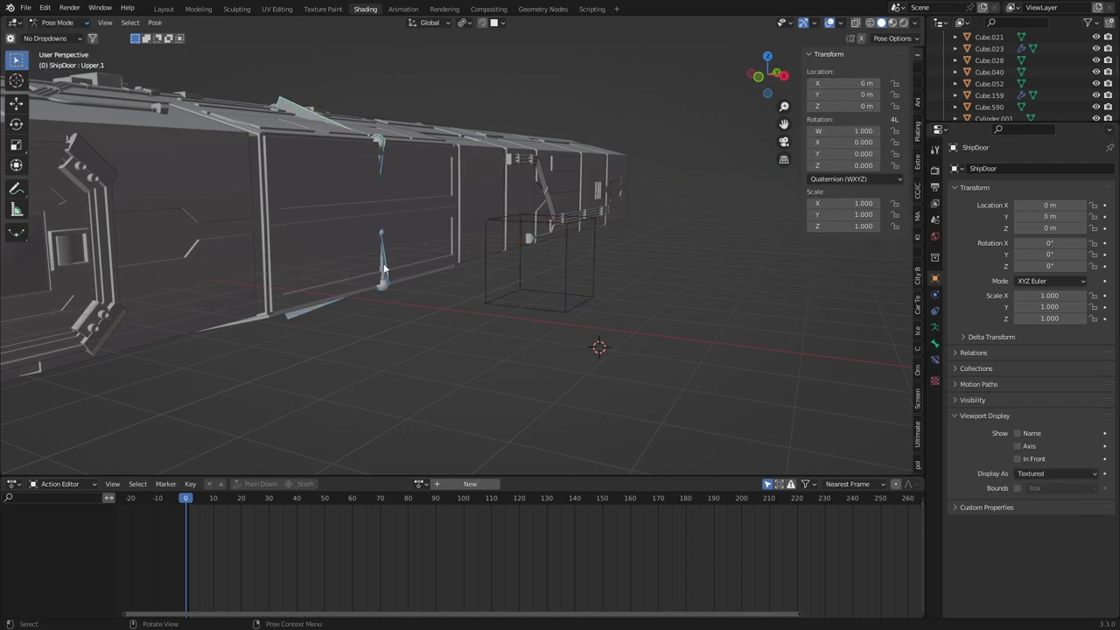
- Add an Action bone constraint to the Upper.1 bone, targeting the empty
left_click(935, 311)
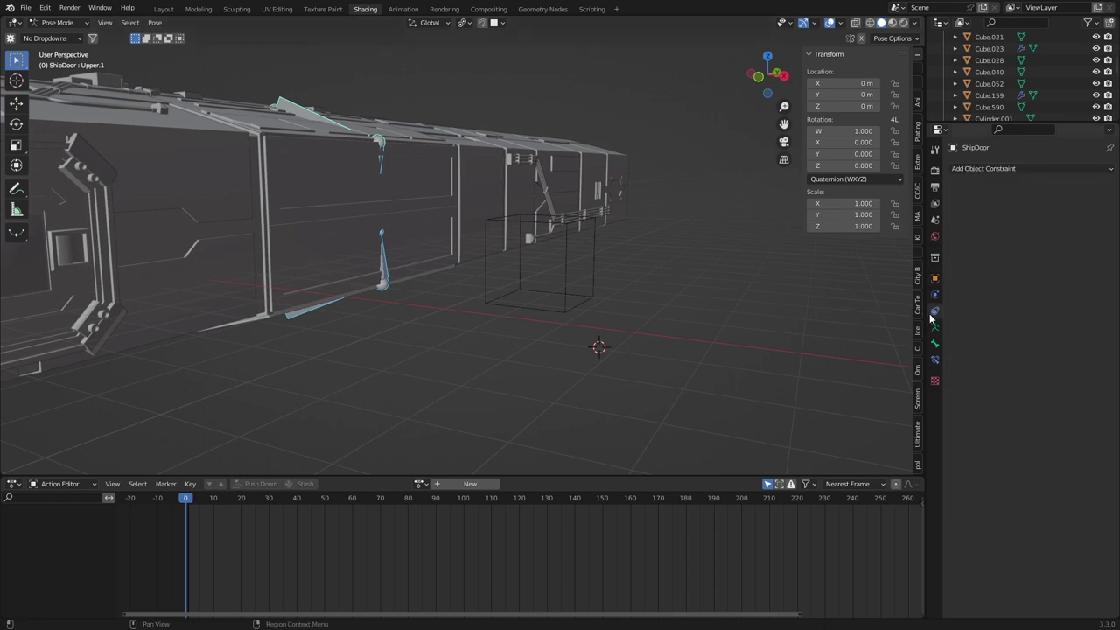
left_click(935, 360)
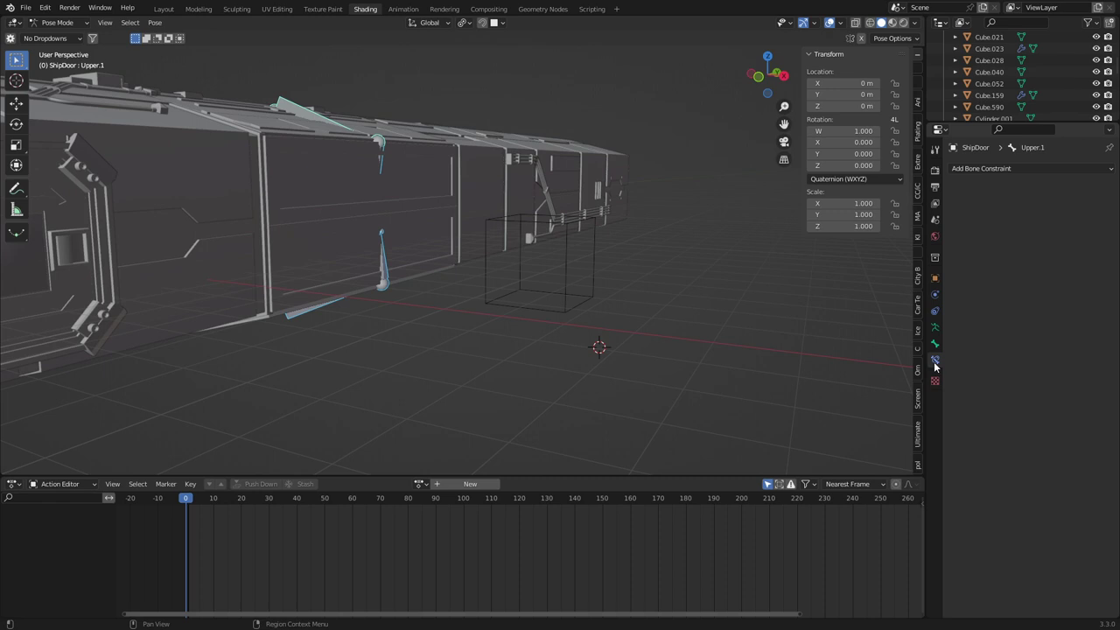
left_click(989, 169)
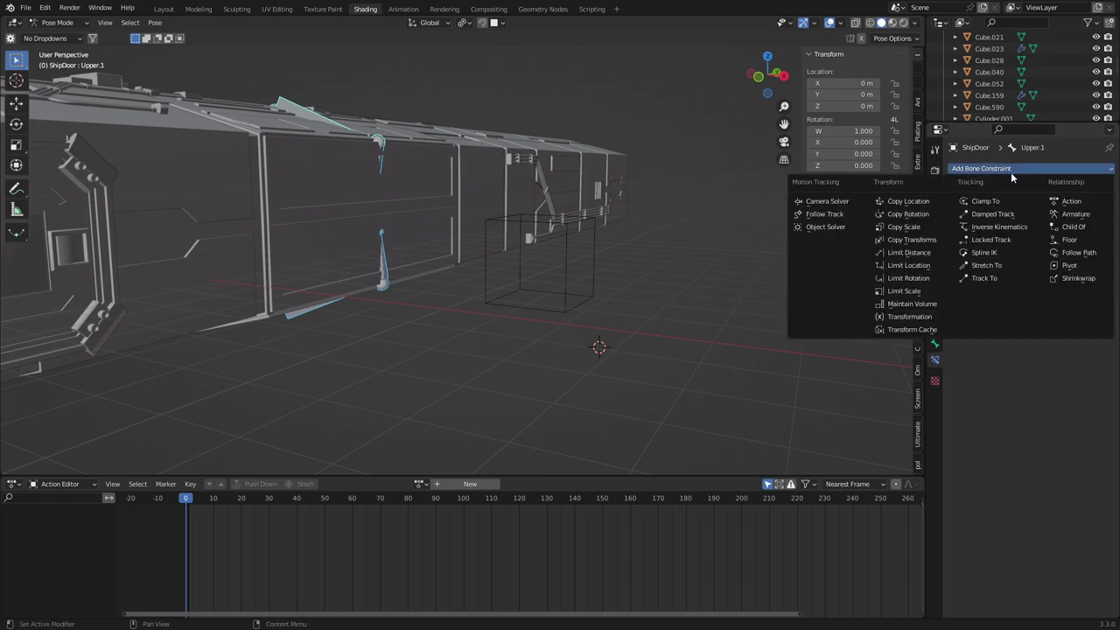
left_click(1079, 203)
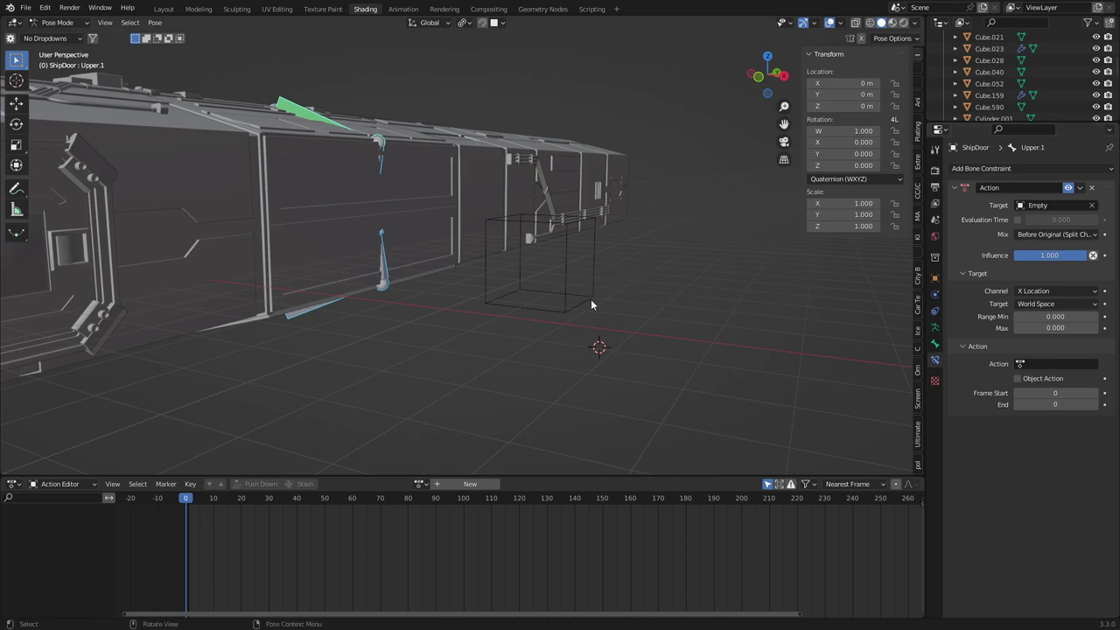
- Set the constraint's channel to Z Location with a range maximum of 5, keeping the target in World Space
left_click(1079, 294)
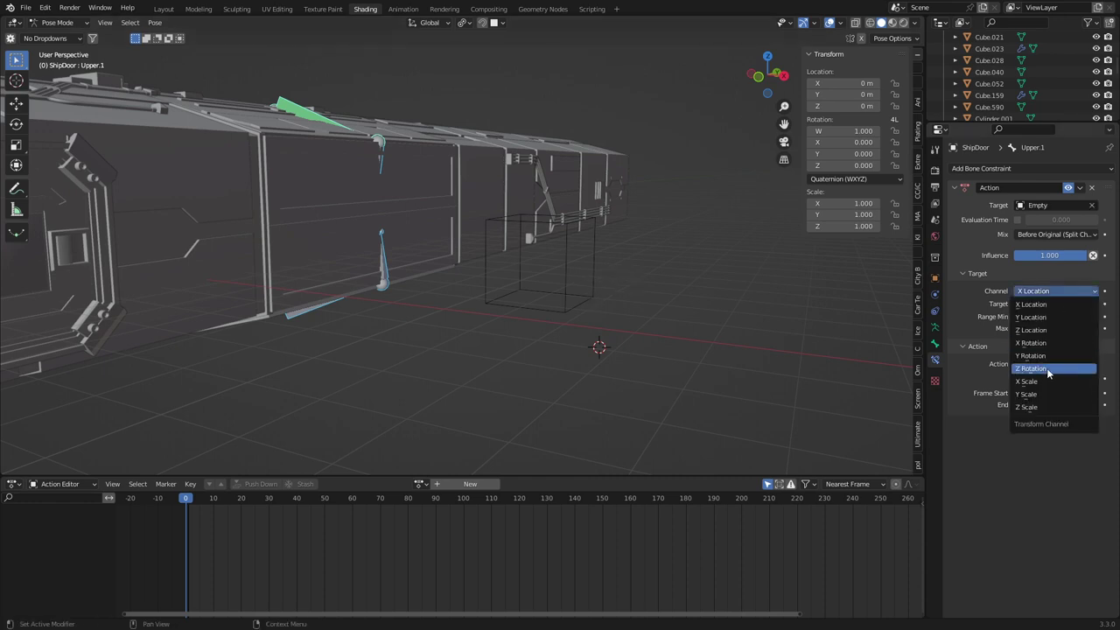
left_click(1054, 330)
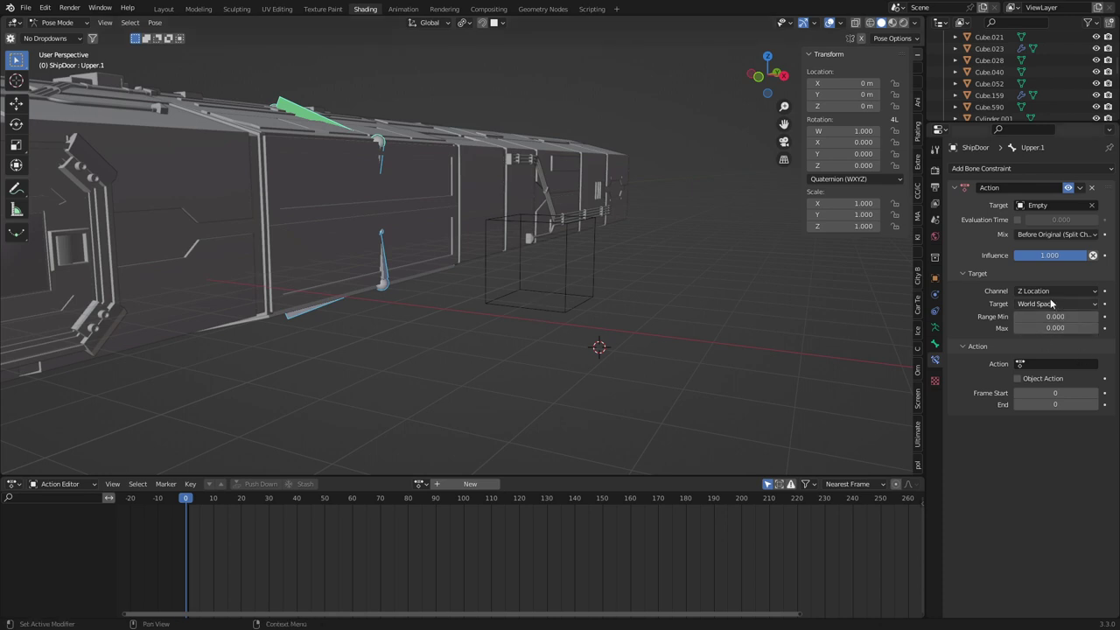
left_click(1051, 329)
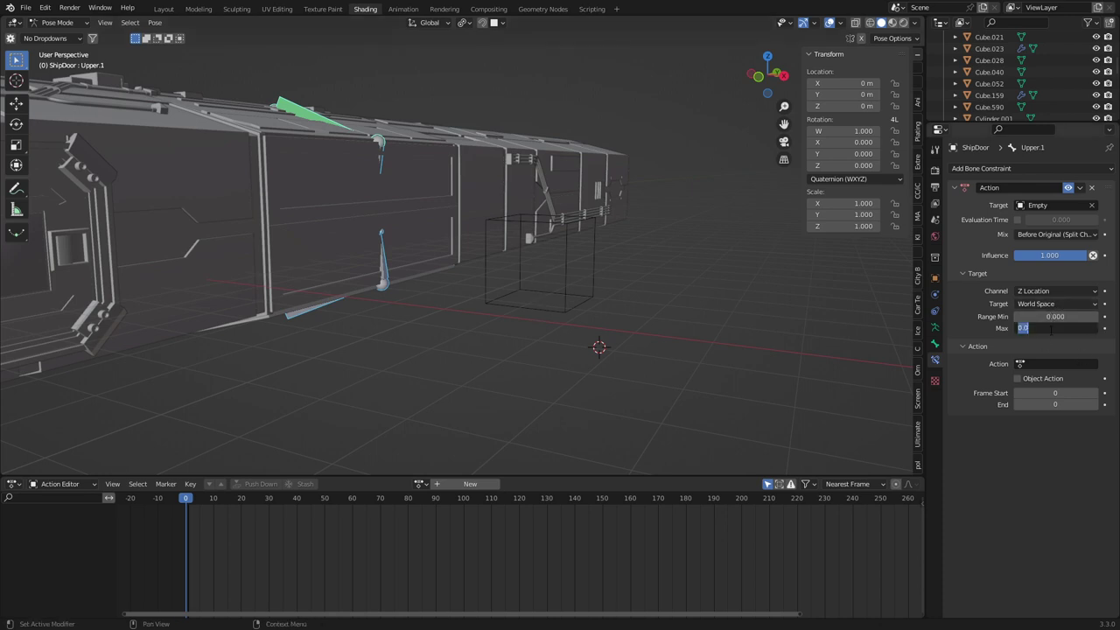
type("5")
key("Return")
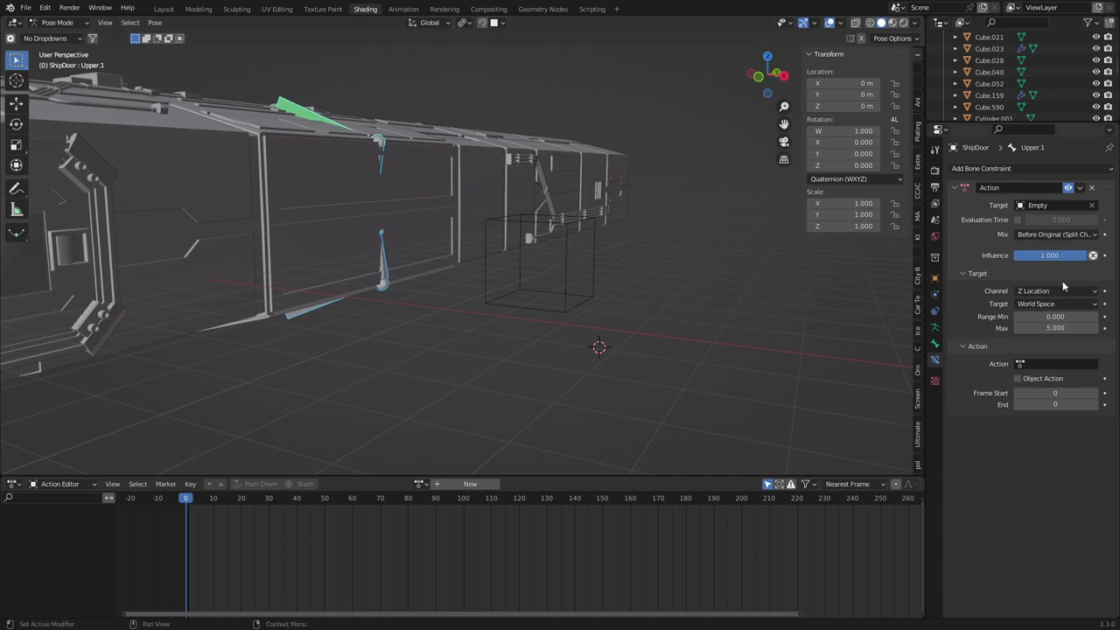
left_click(1069, 303)
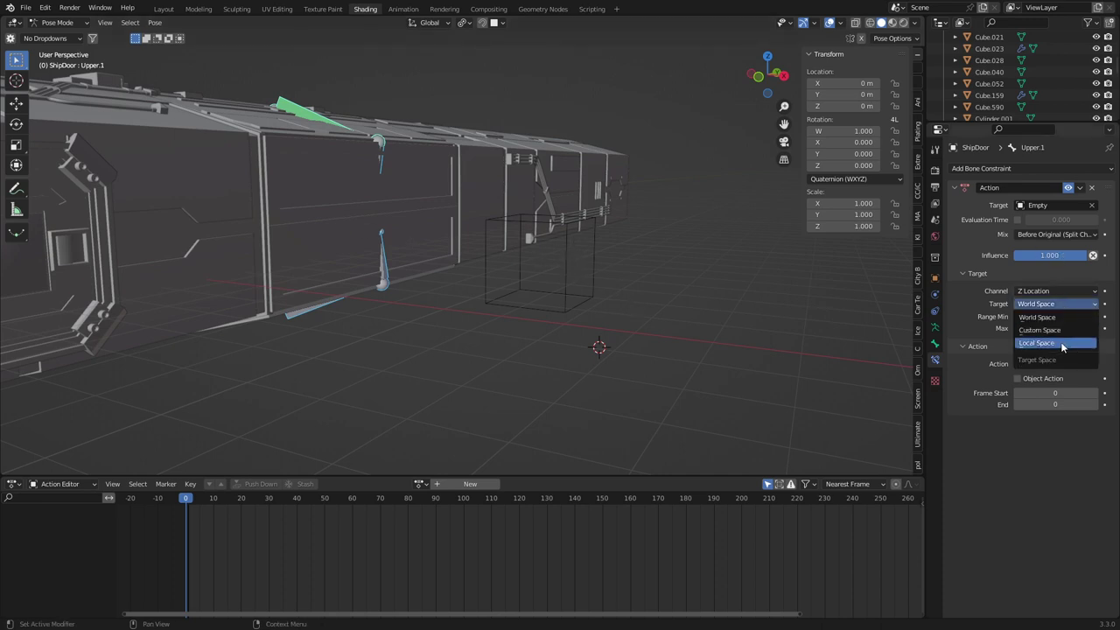
left_click(568, 287)
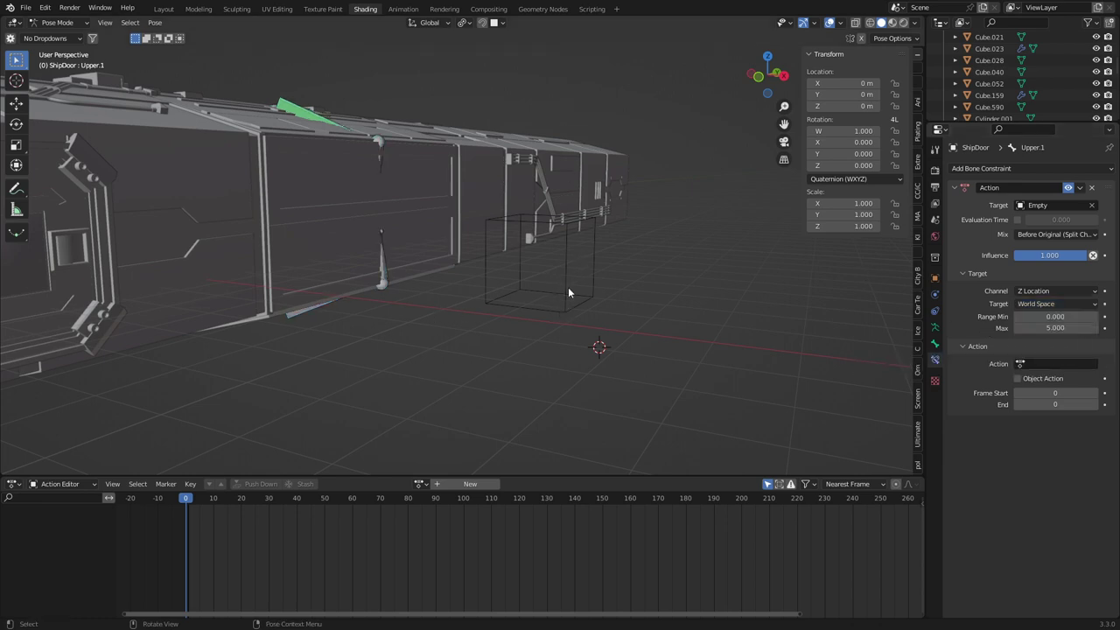
- Preview raising the empty about 5.2 m along Z in Object Mode, cancel the move, and return the ShipDoor armature to Pose Mode
key("ctrl+Tab")
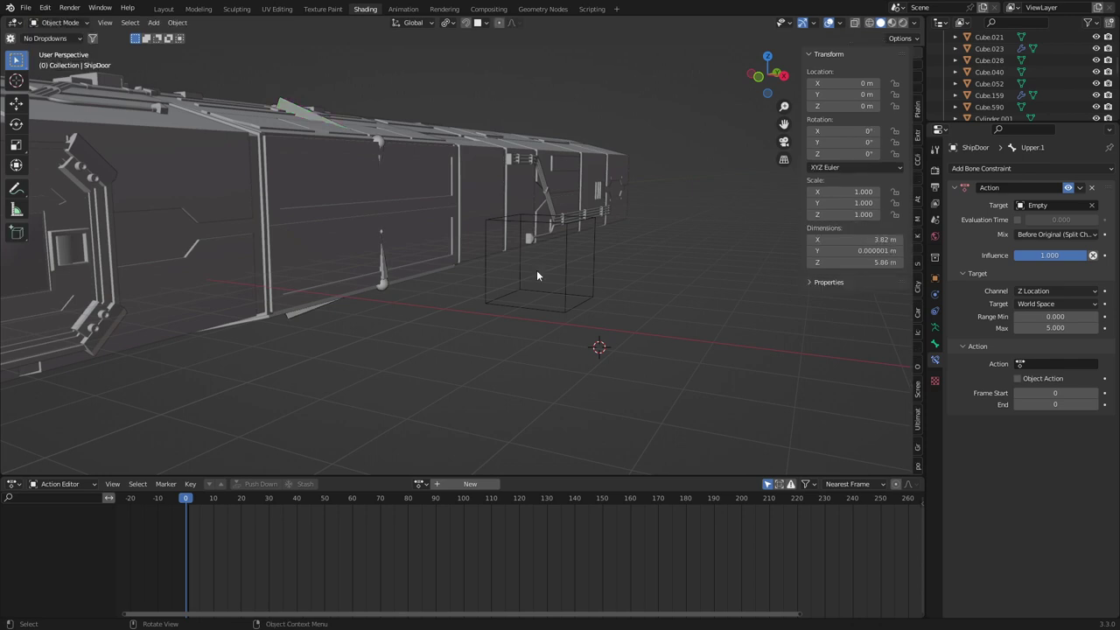
left_click(565, 289)
key("g")
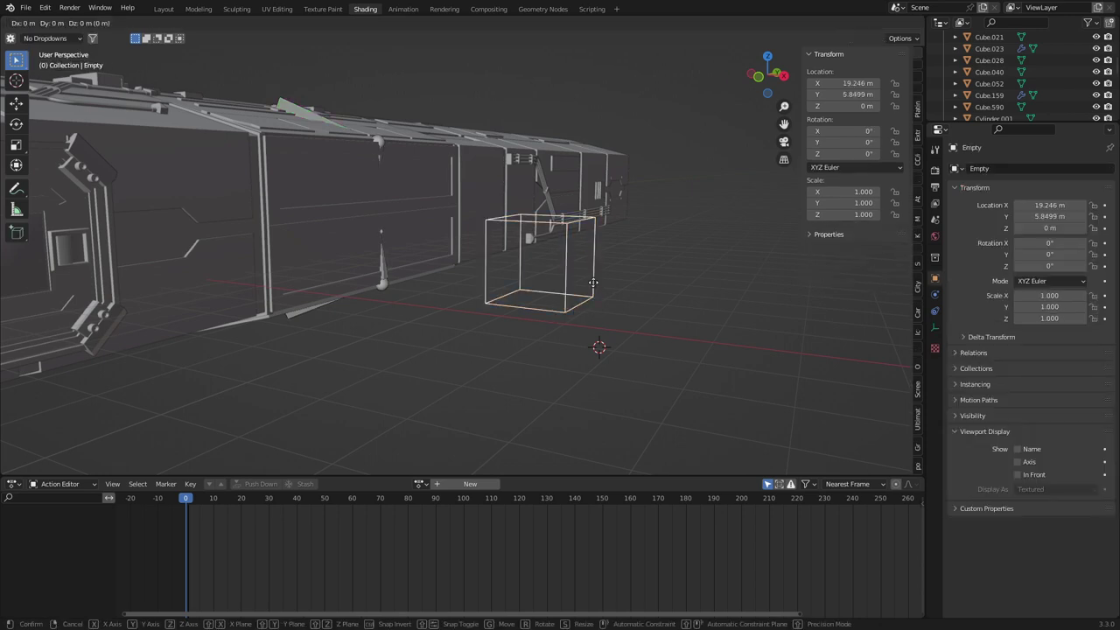
key("z")
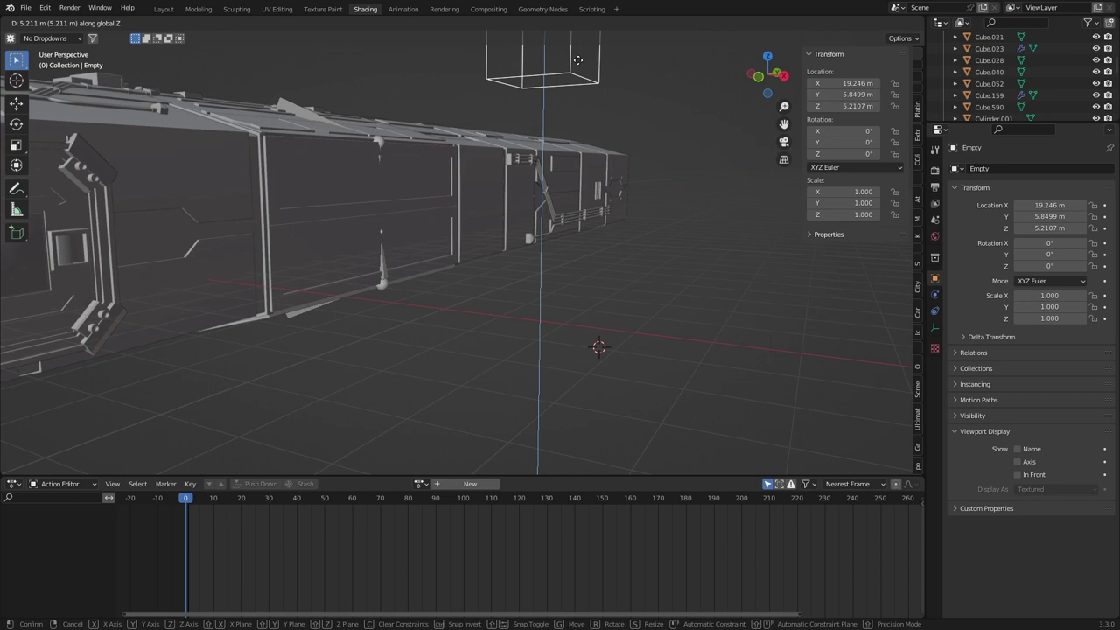
key("Escape")
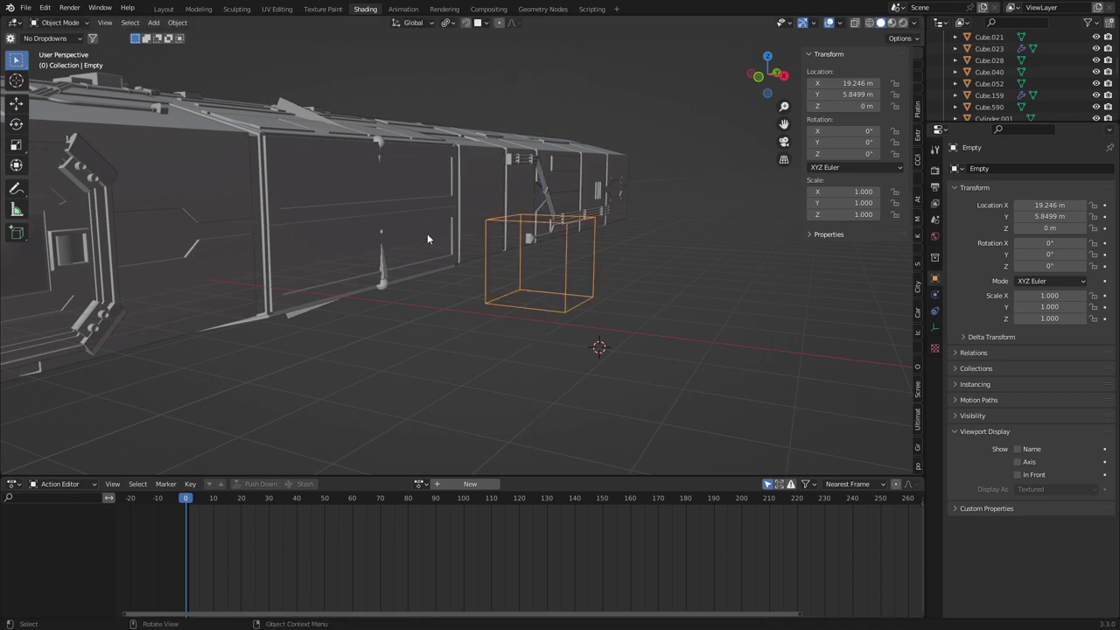
left_click(383, 268)
left_click(67, 24)
left_click(66, 63)
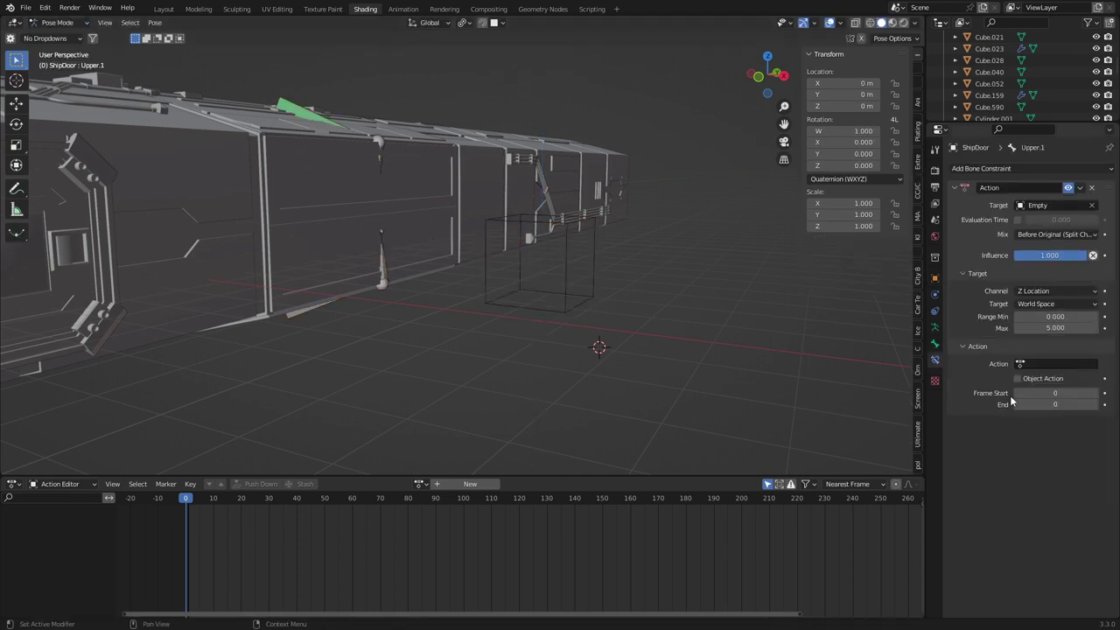
- Assign ShipDoorAction to the Upper.1 constraint, load that action in the Action Editor, and set the constraint's end frame to 180
left_click(1052, 365)
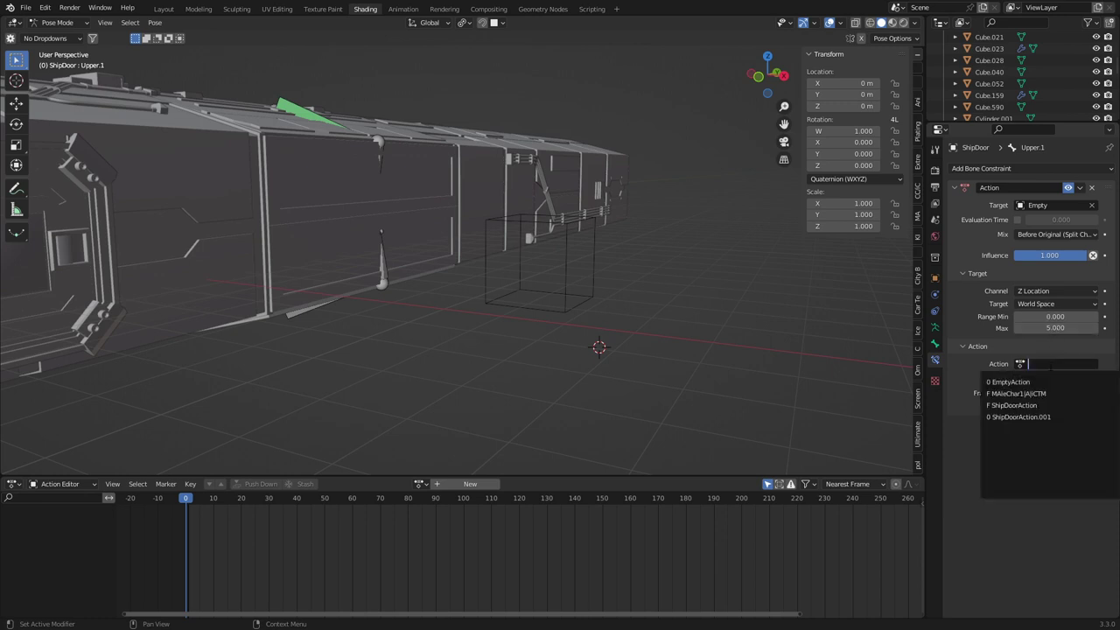
left_click(1043, 406)
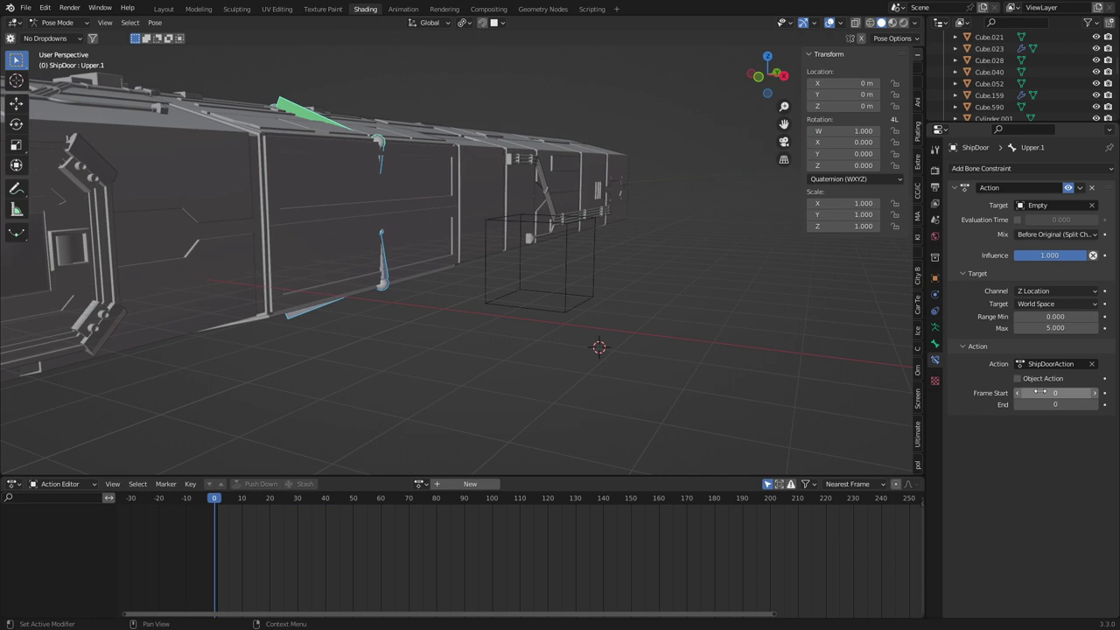
left_click(420, 484)
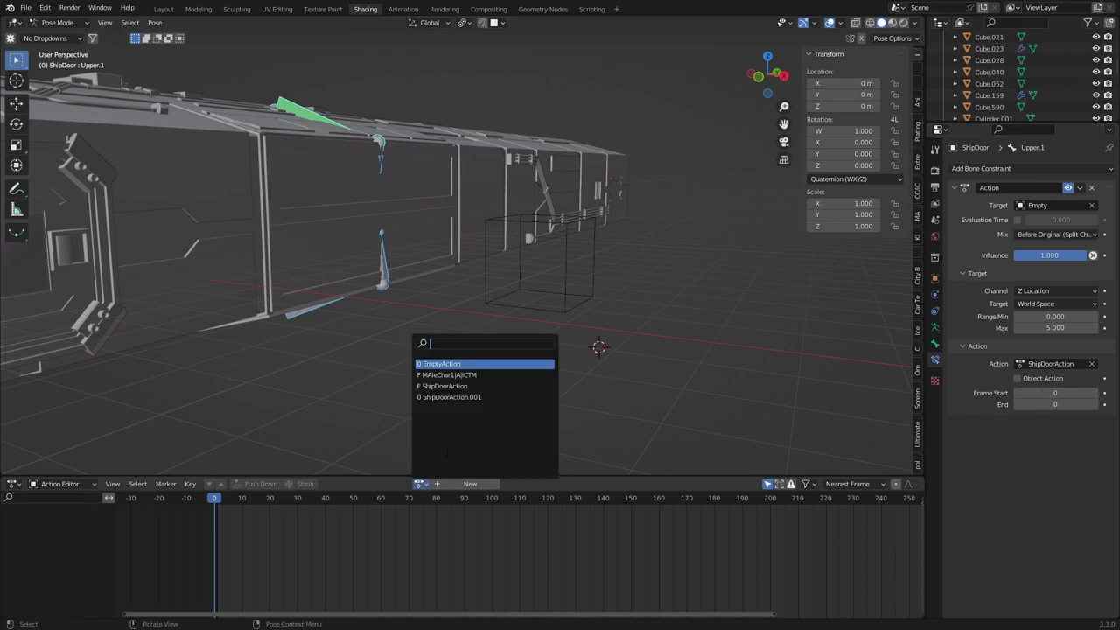
key("Up")
key("Up")
key("Return")
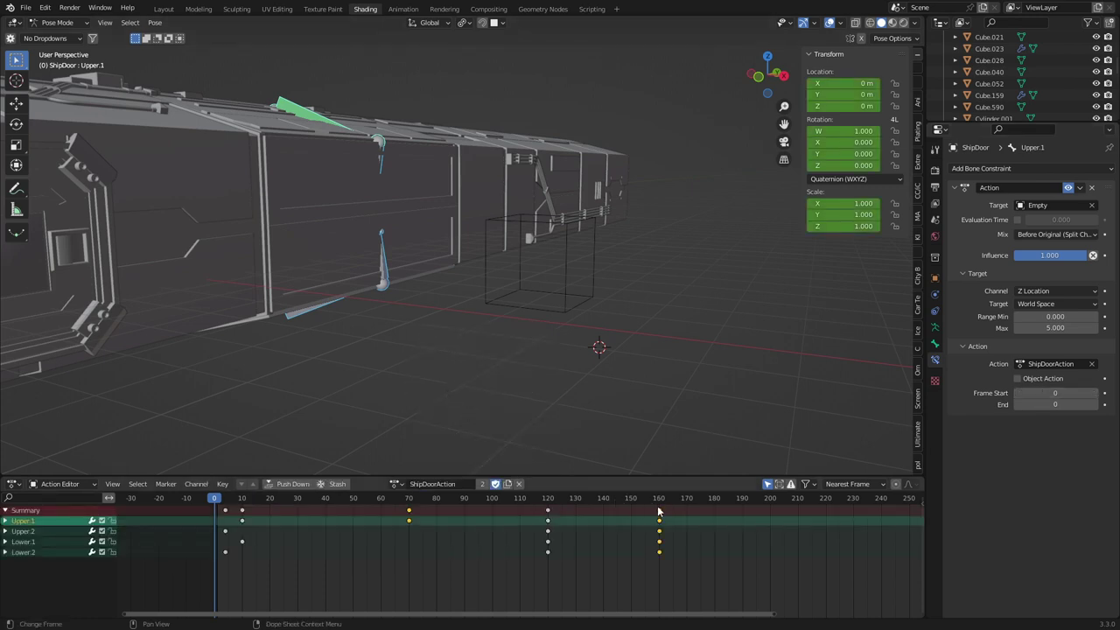
left_click(1057, 405)
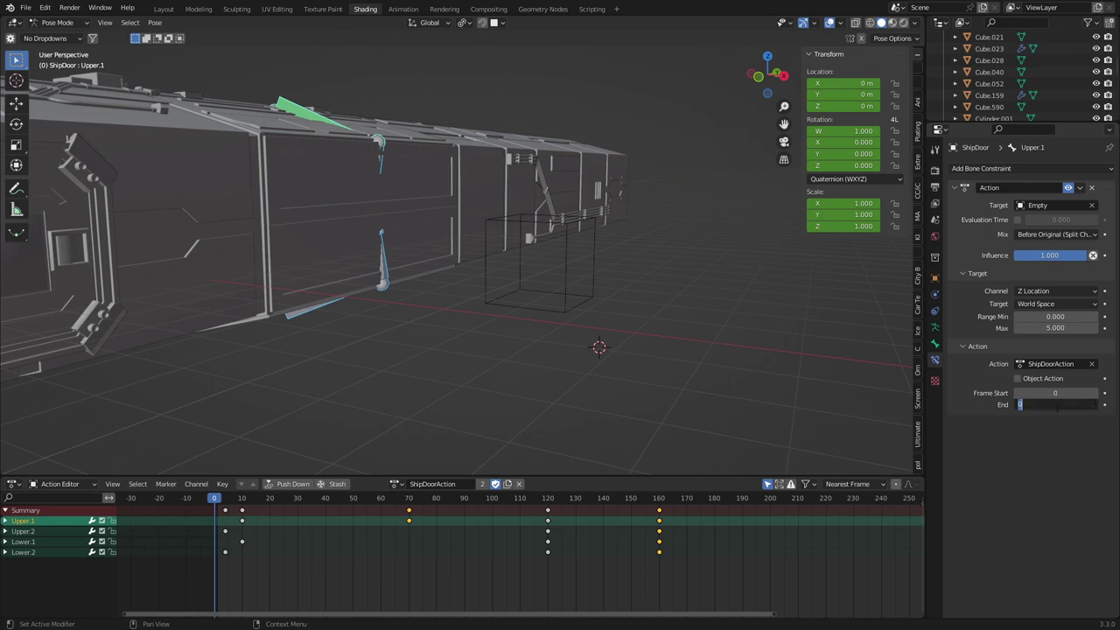
key("Return")
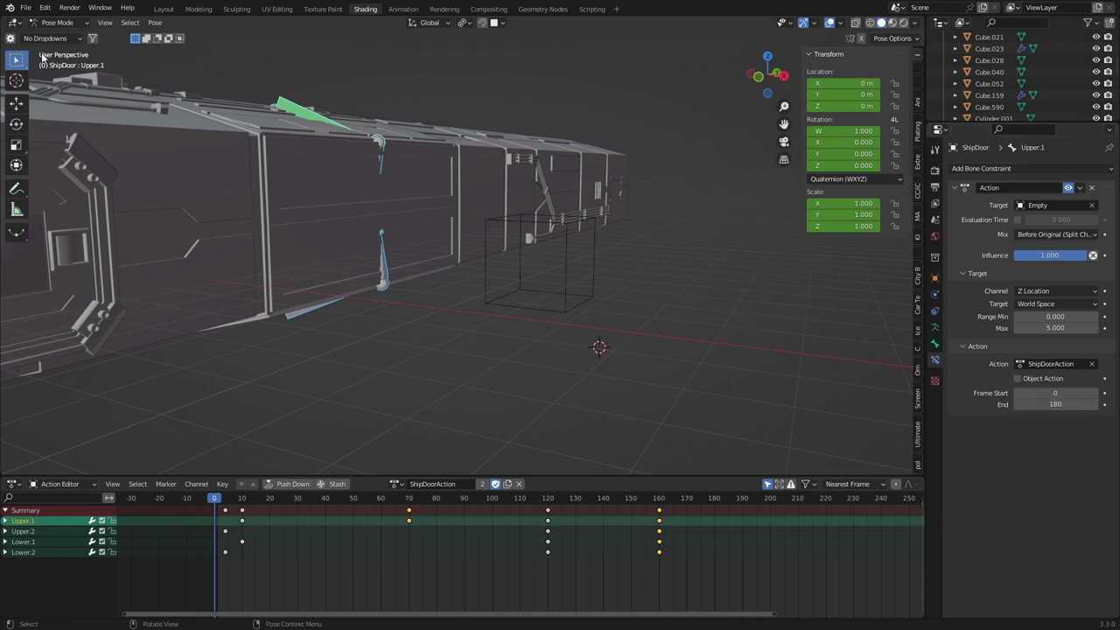
- Test the Upper.1 constraint in Object Mode by raising the empty about 2.8 m along Z, and cancel the move
left_click(57, 22)
left_click(59, 33)
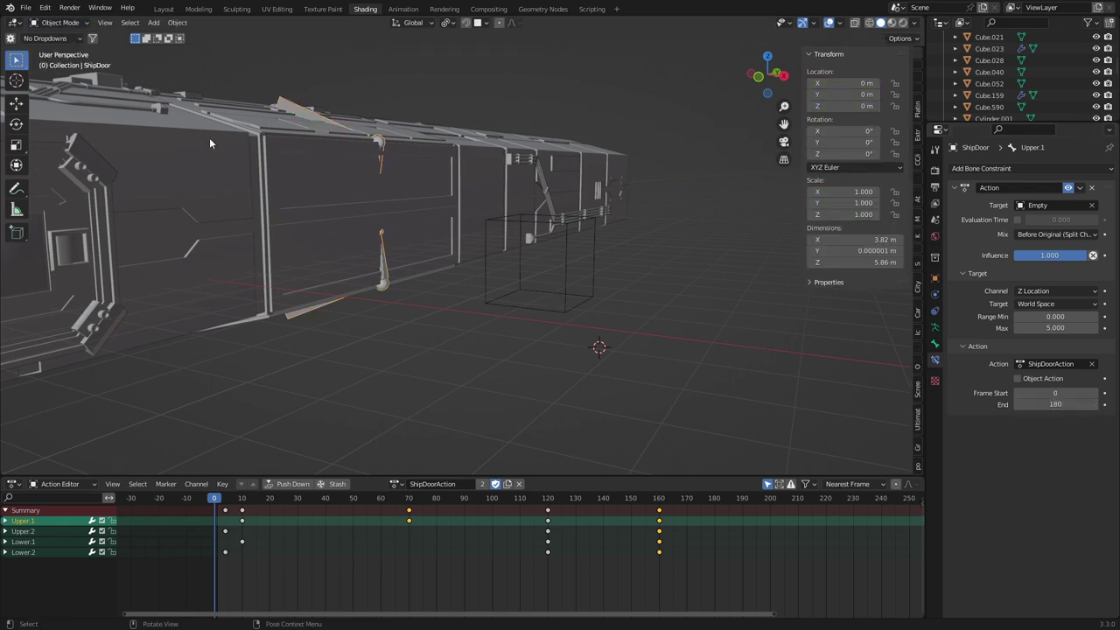
left_click(560, 304)
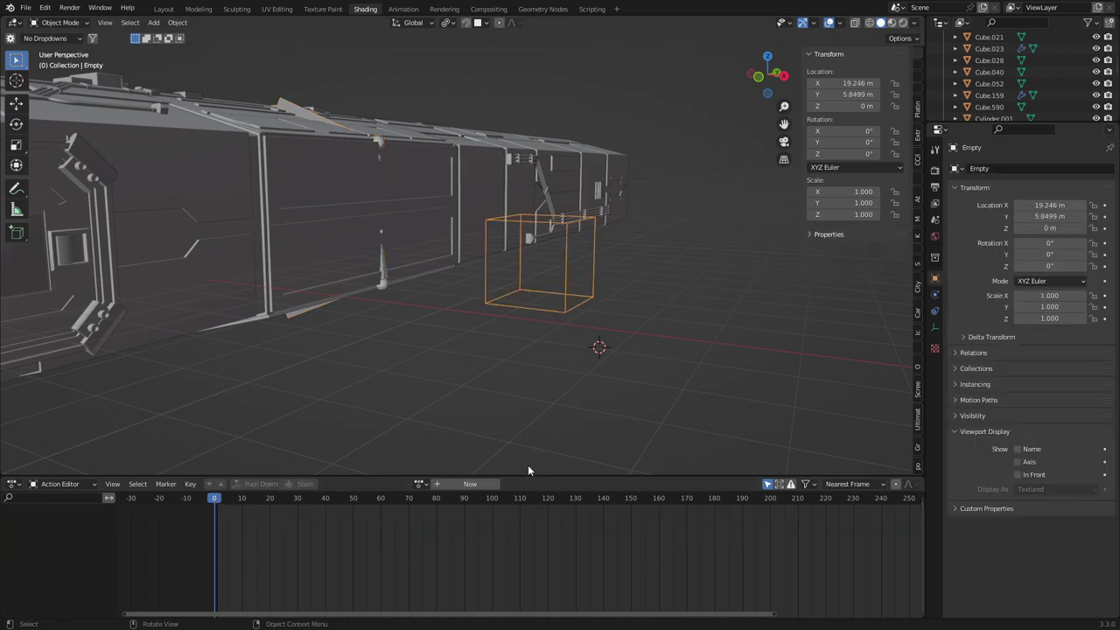
key("g")
key("z")
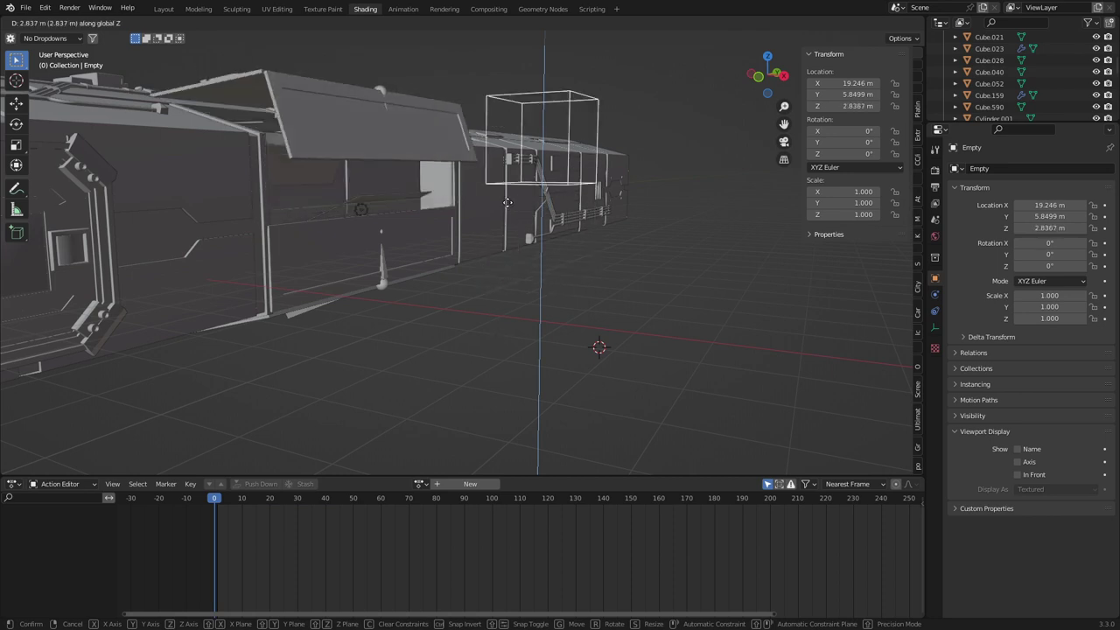
key("Escape")
- Return the ShipDoor armature to Pose Mode and copy the Action constraint from Upper.1 to the other selected bones
left_click(294, 105)
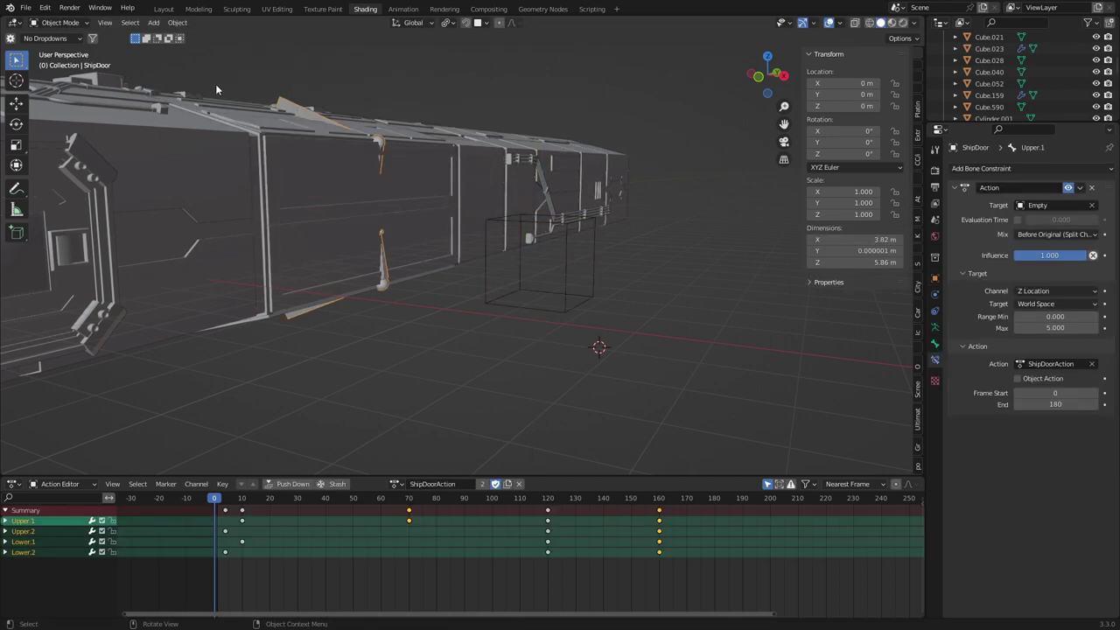
left_click(57, 22)
left_click(54, 55)
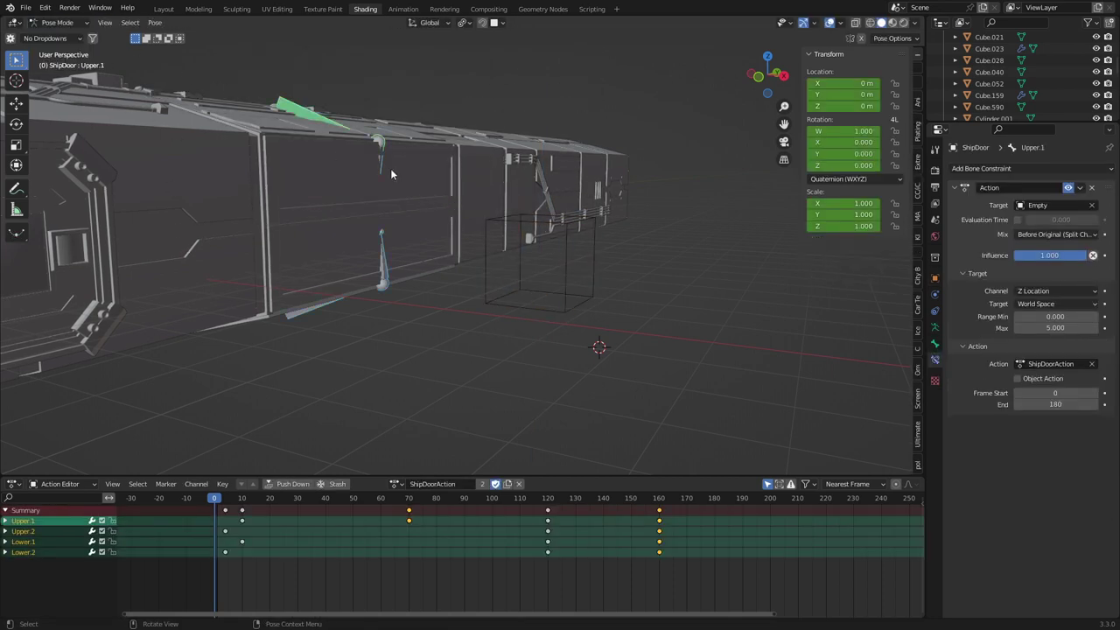
left_click(1080, 190)
left_click(1043, 219)
- Switch to Object Mode and move the empty up along Z to drive all the door bones
key("ctrl+Tab")
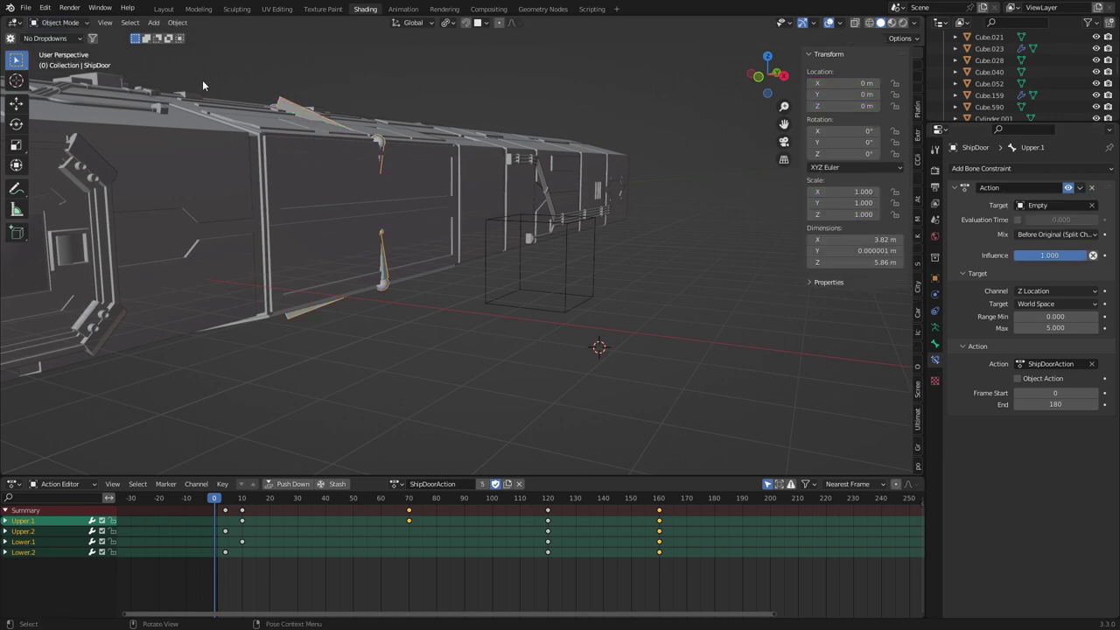
left_click(567, 292)
key("g")
key("z")
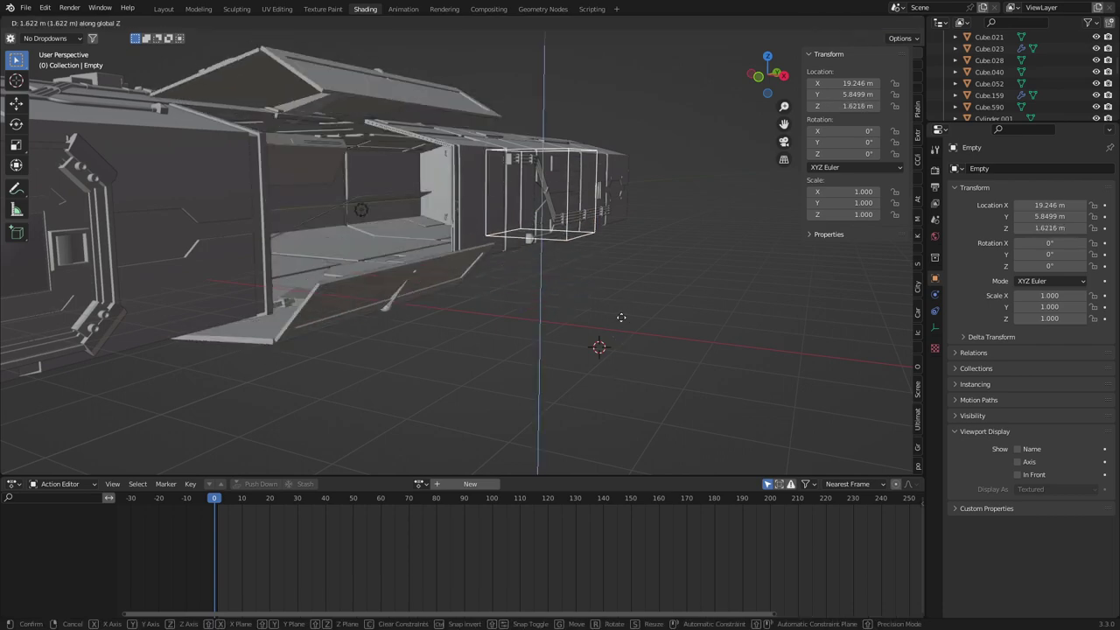